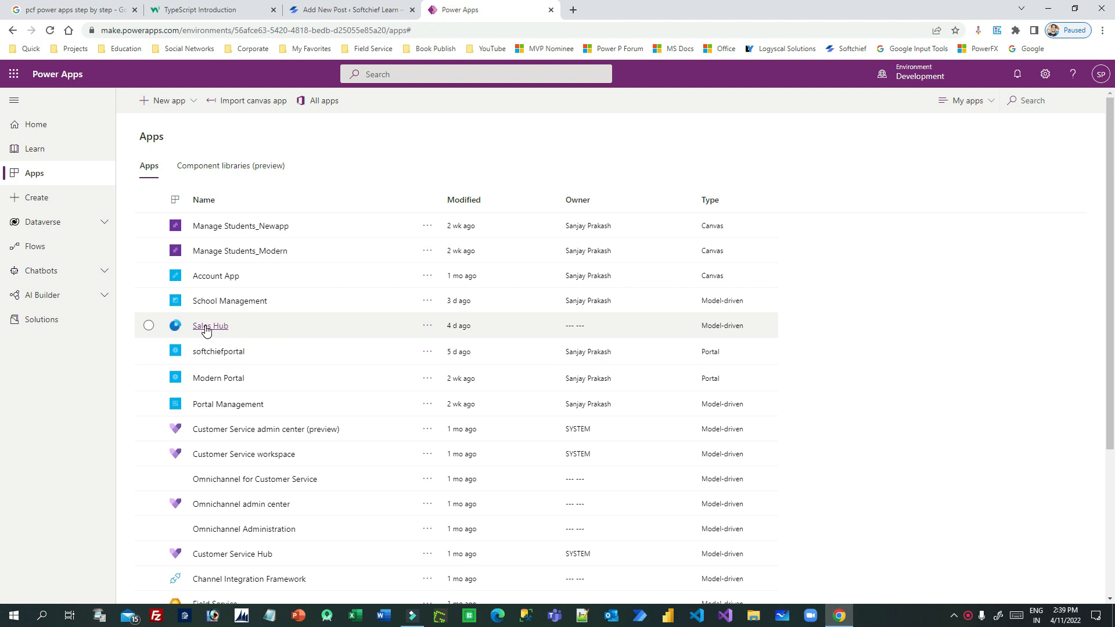
# Step: Open the Sales Hub model-driven app for editing in preview
pyautogui.click(428, 327)
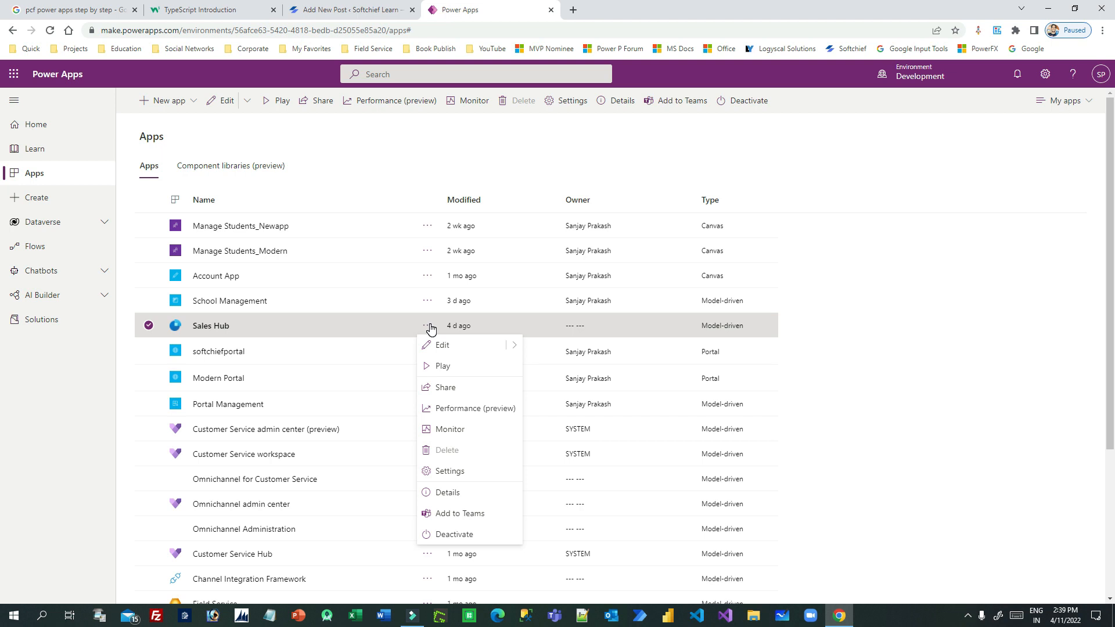
pyautogui.moveTo(514, 348)
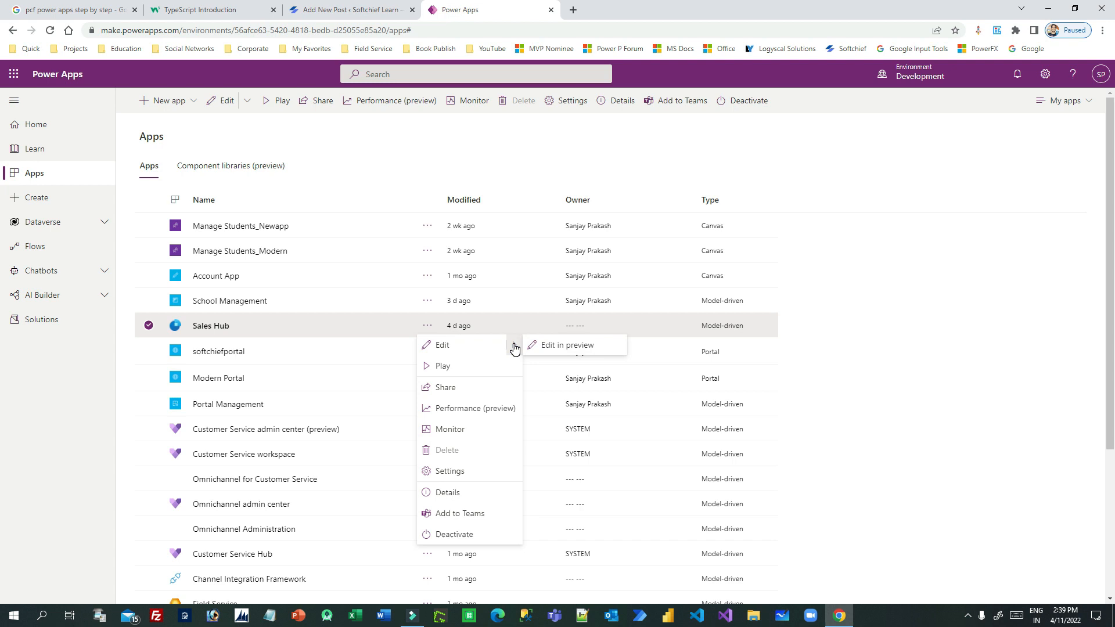
pyautogui.click(593, 347)
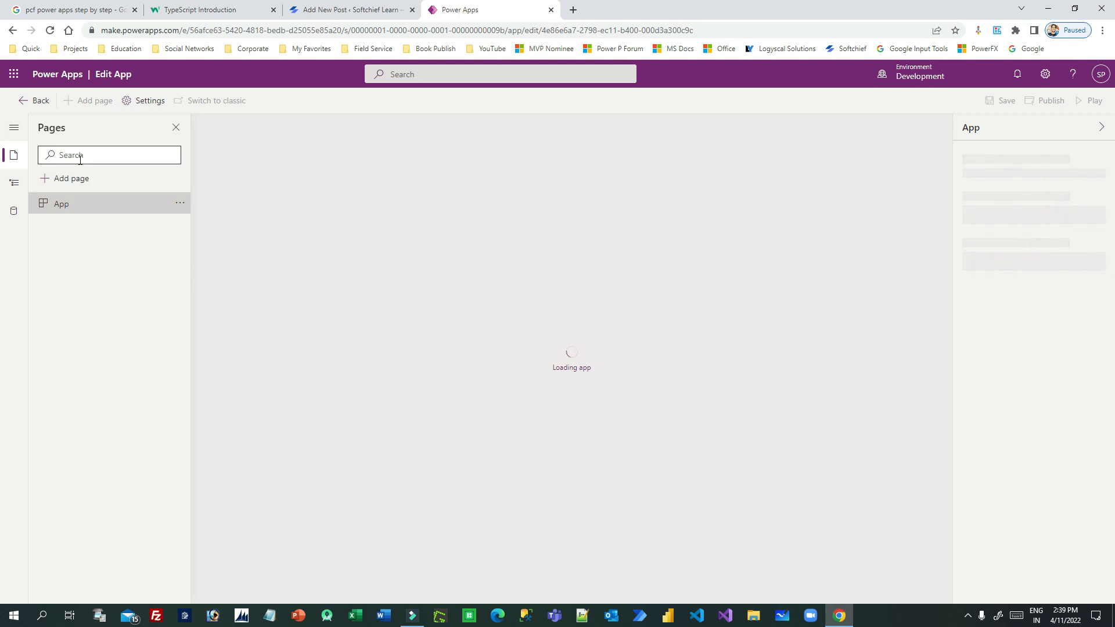
# Step: Examine the Sales Hub app's navigation structure and its list of table pages
pyautogui.click(13, 189)
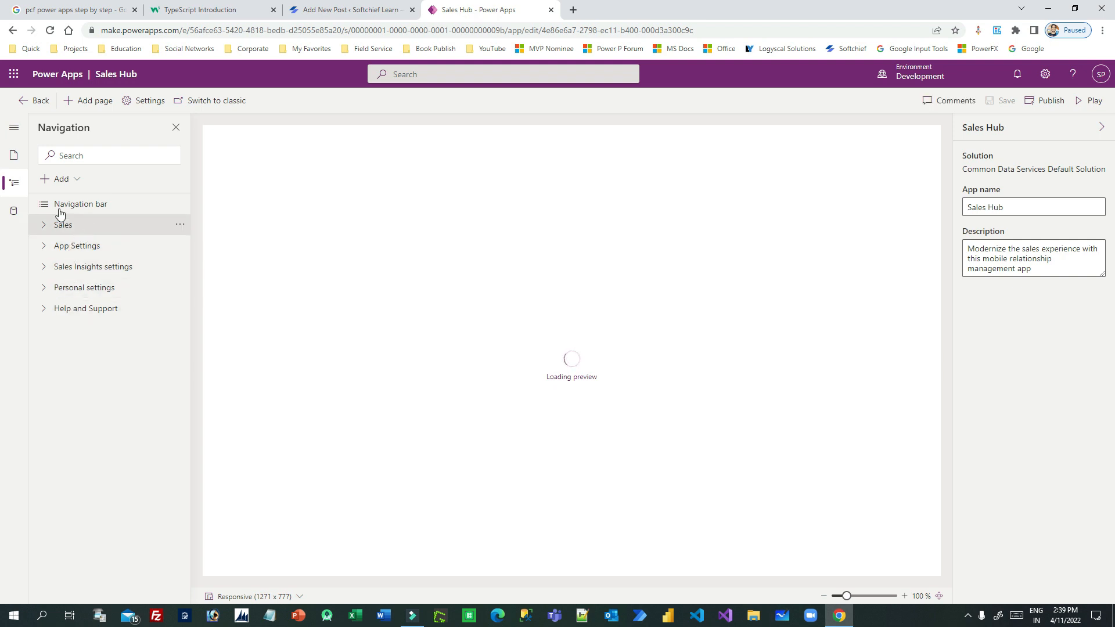
pyautogui.click(13, 155)
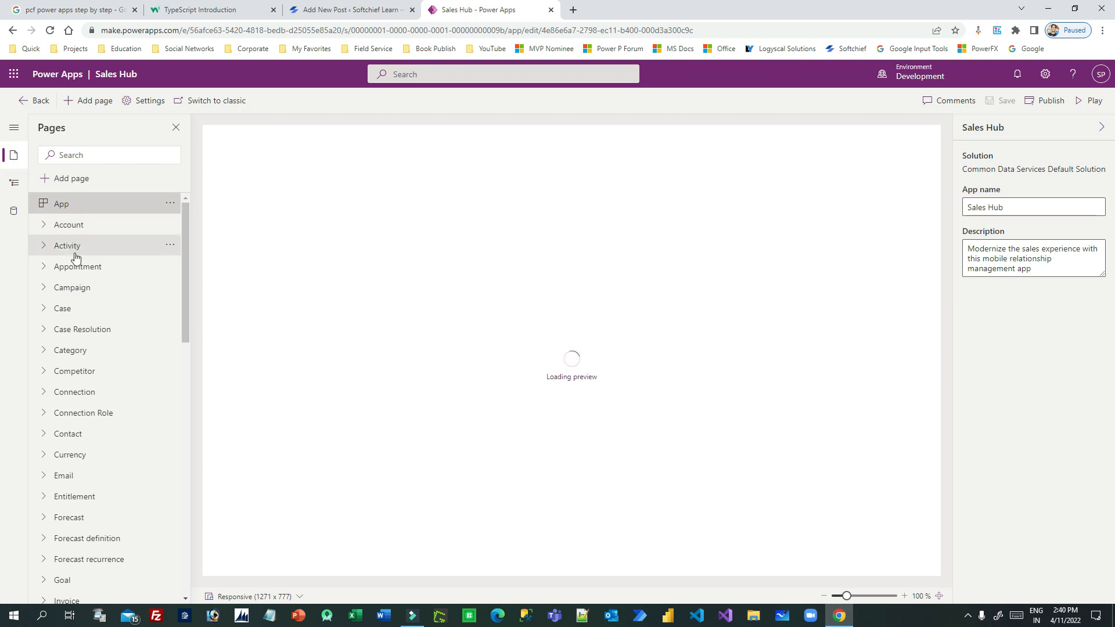
pyautogui.scroll(-20, 81, 288)
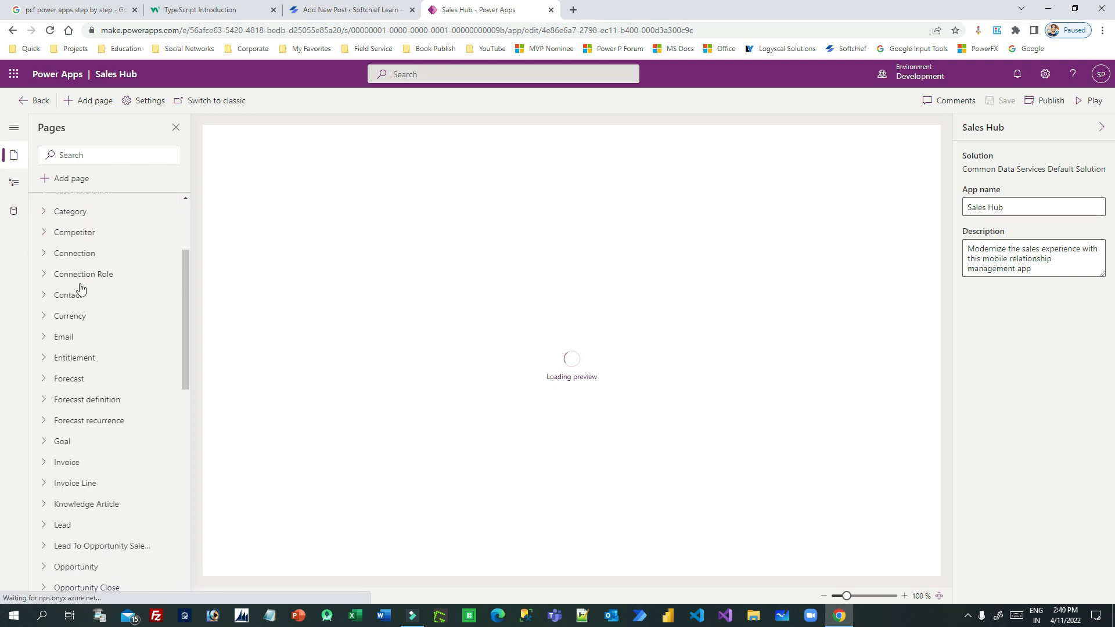
pyautogui.scroll(20, 80, 288)
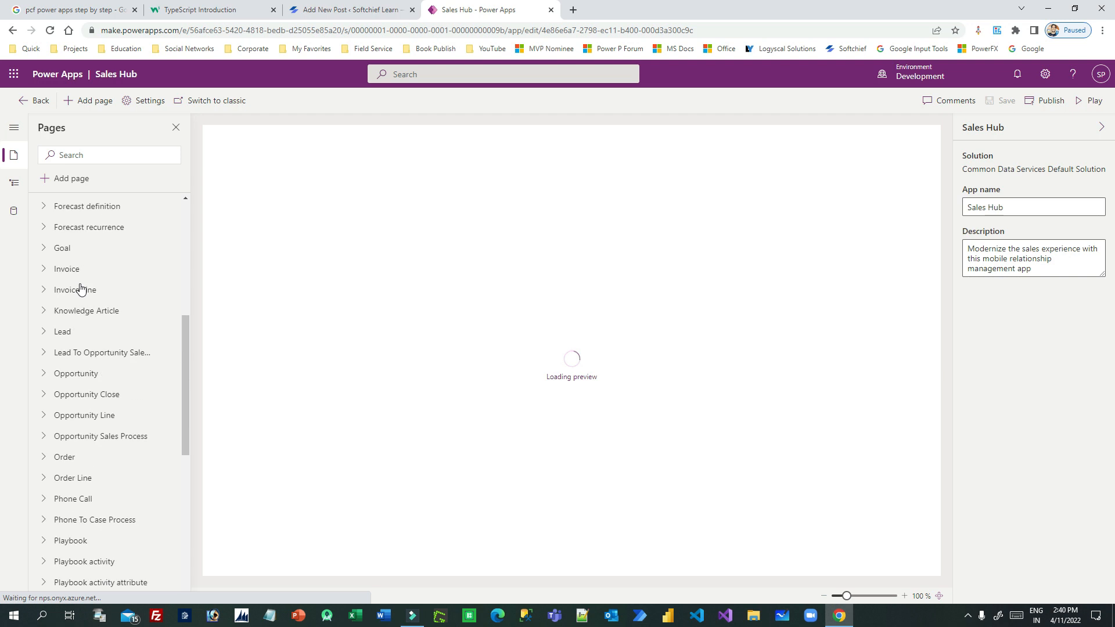
pyautogui.scroll(-20, 81, 289)
pyautogui.scroll(20, 81, 288)
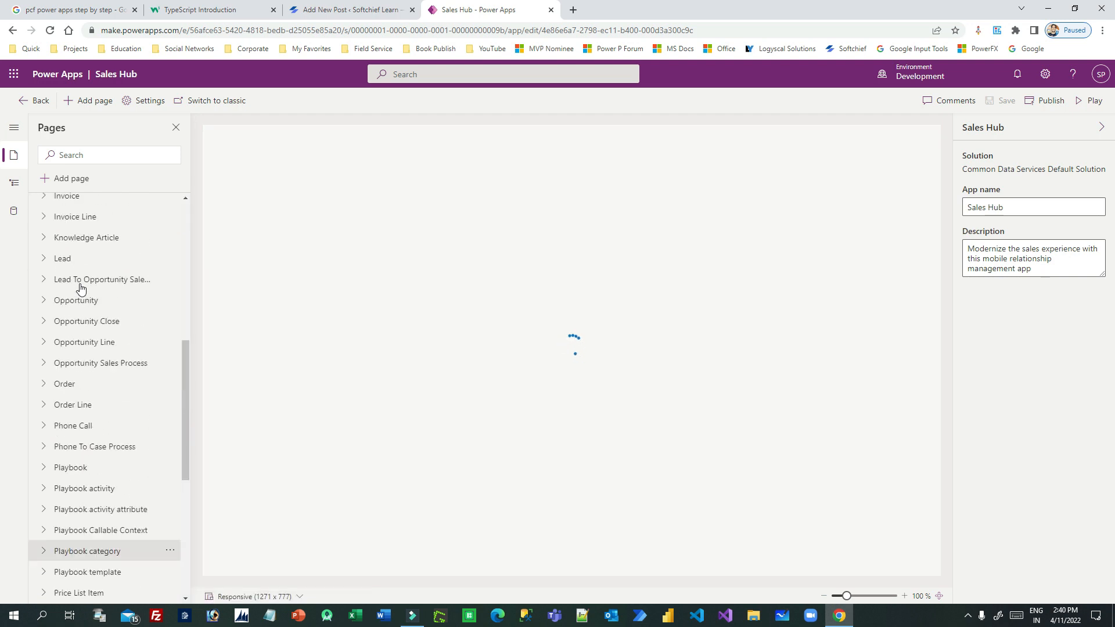
pyautogui.click(9, 183)
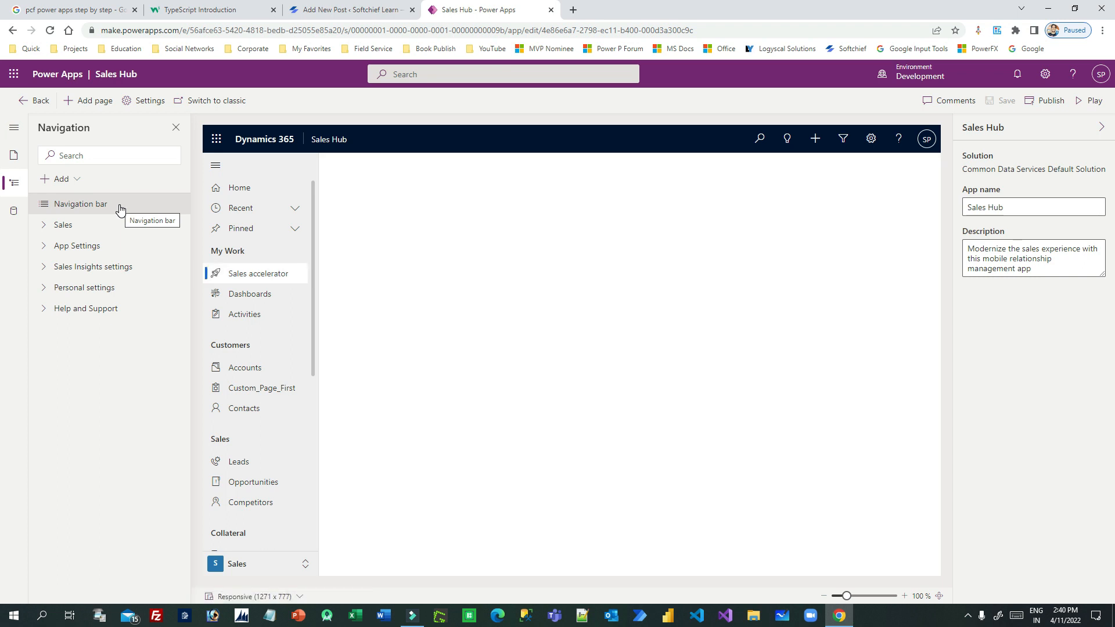
pyautogui.click(14, 184)
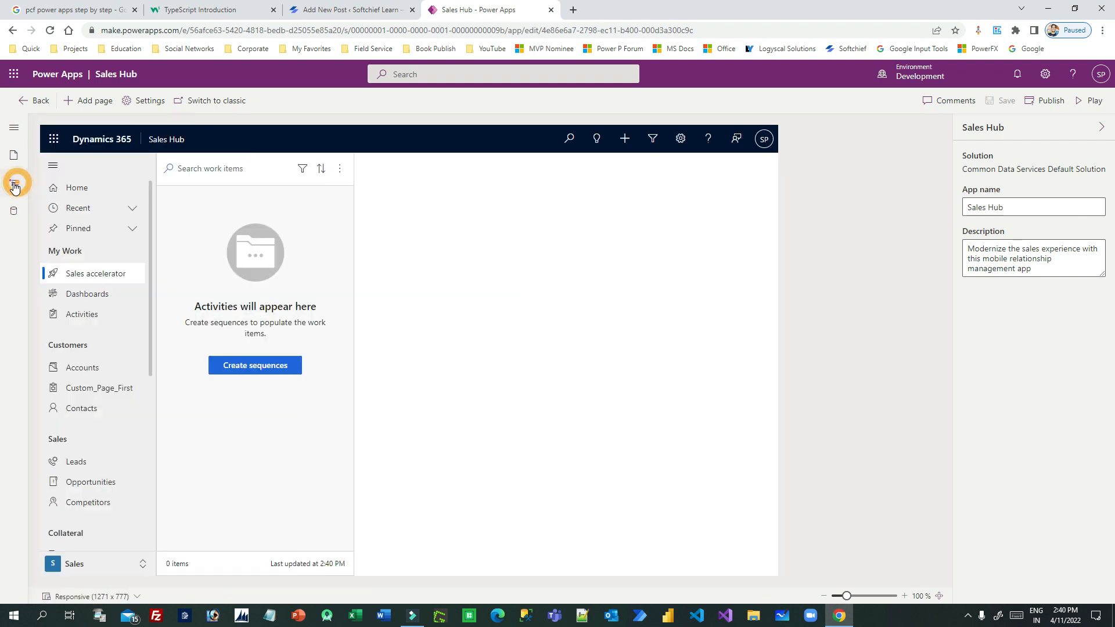
pyautogui.click(15, 185)
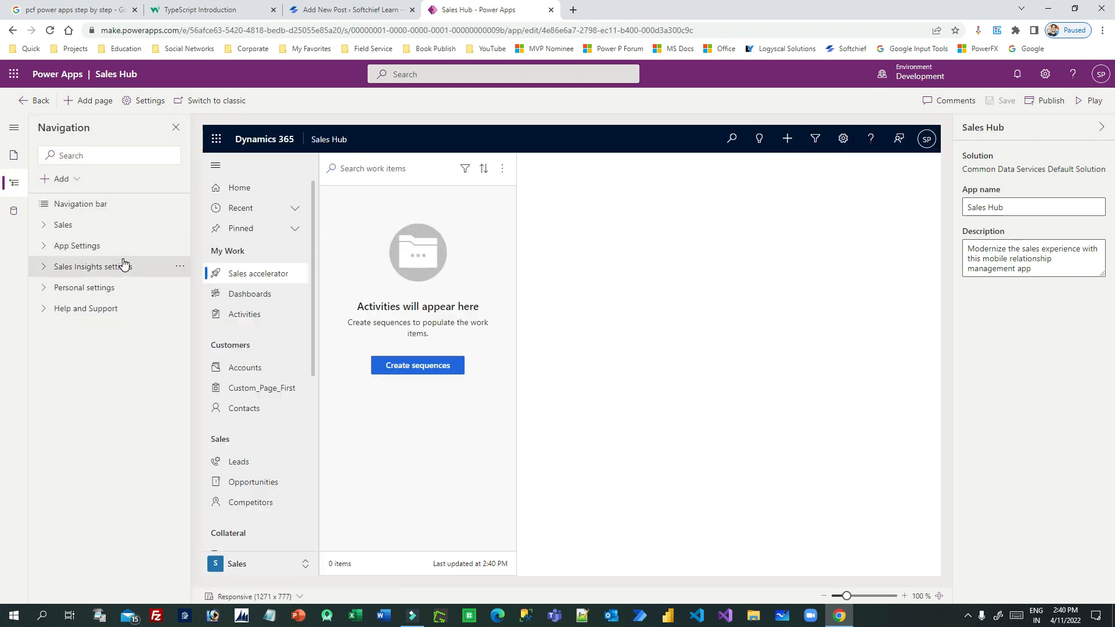
# Step: Start editing the command bar for the Account page of the Sales Hub app
pyautogui.click(14, 155)
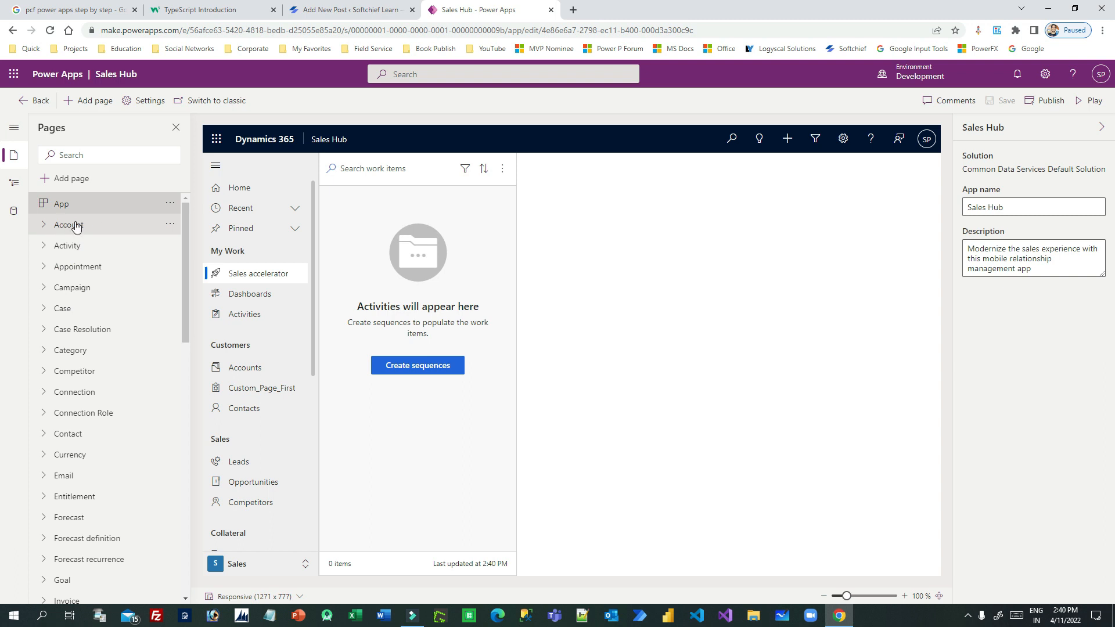
pyautogui.click(171, 226)
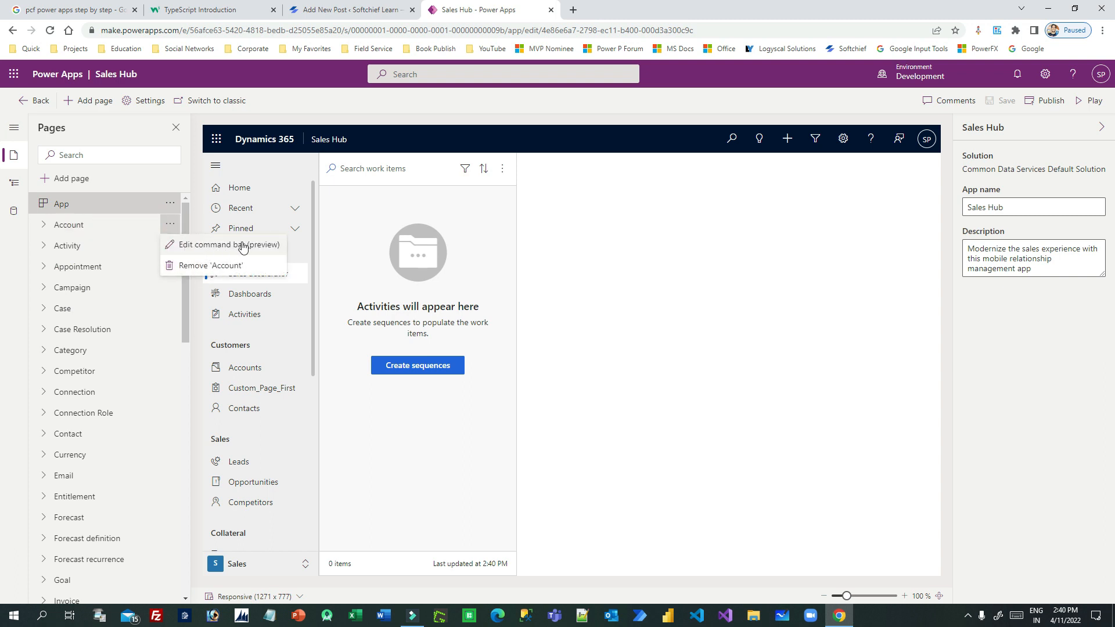
pyautogui.click(225, 249)
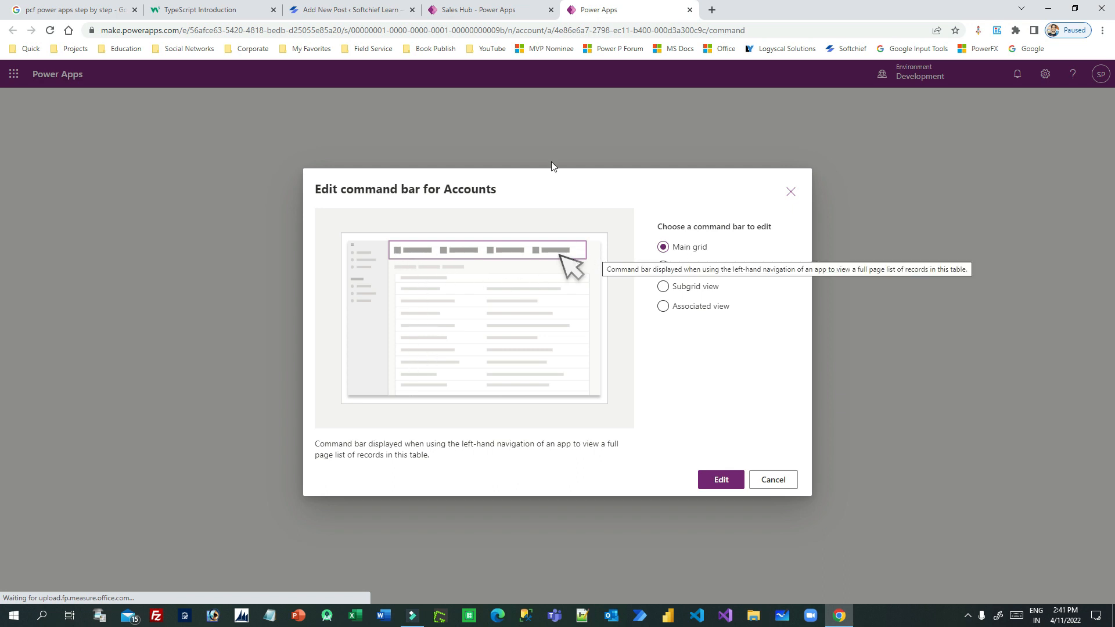
# Step: Play the Sales Hub app and open its Accounts list
pyautogui.click(487, 10)
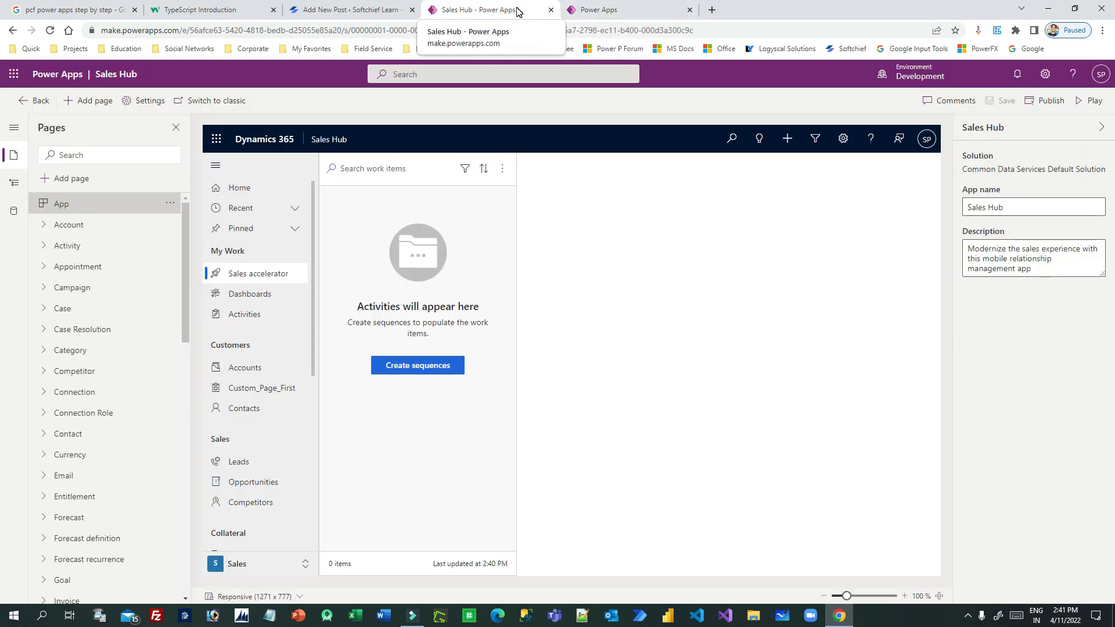
pyautogui.click(1088, 108)
pyautogui.moveTo(604, 15); pyautogui.dragTo(726, 7)
pyautogui.click(634, 16)
pyautogui.click(750, 7)
pyautogui.click(667, 13)
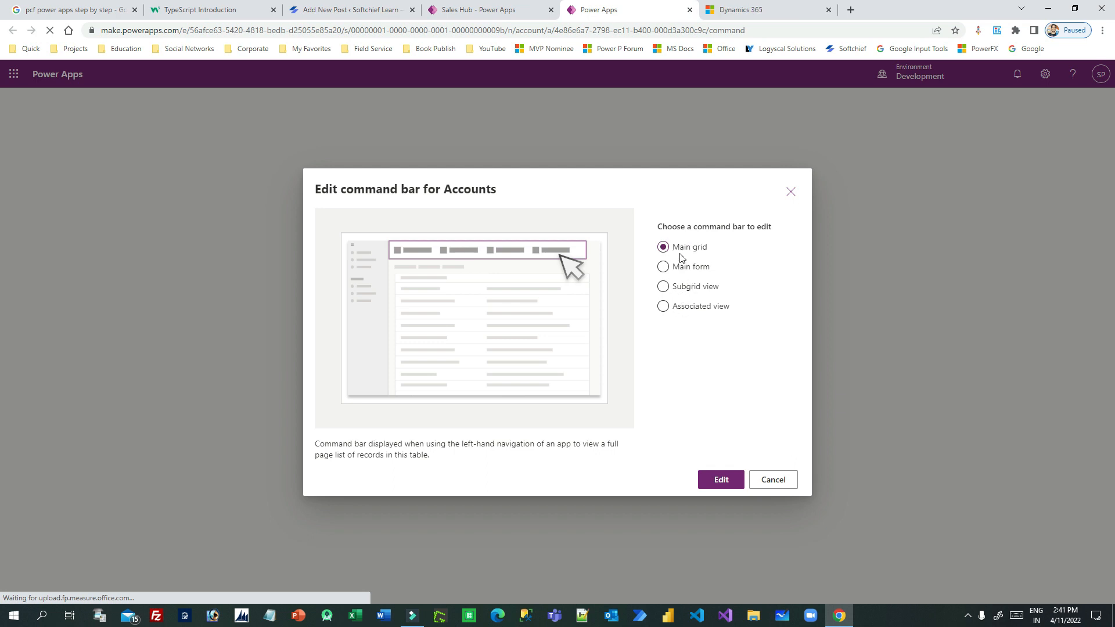
pyautogui.click(746, 17)
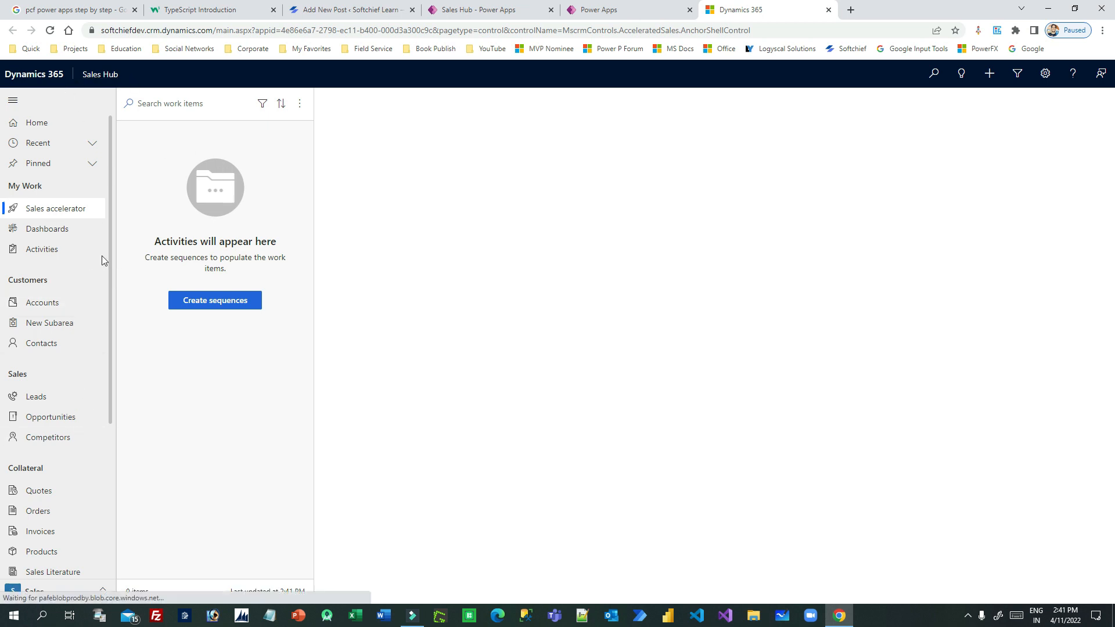
pyautogui.click(44, 303)
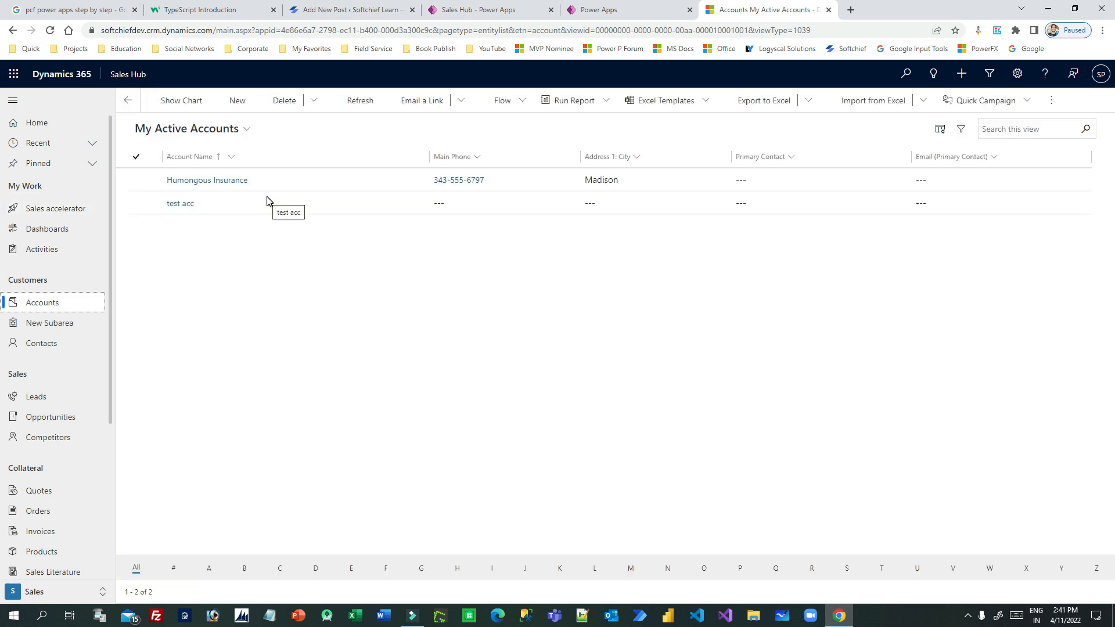
# Step: Examine the Accounts grid's available views and compare its commands with and without the Humongous Insurance record selected
pyautogui.click(231, 130)
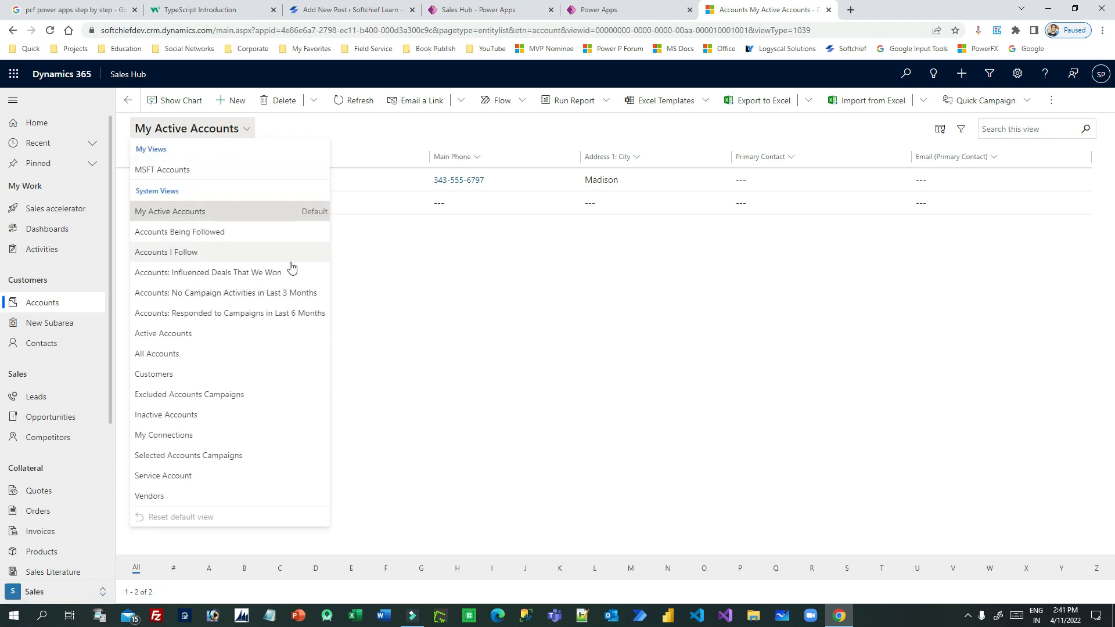
pyautogui.click(416, 293)
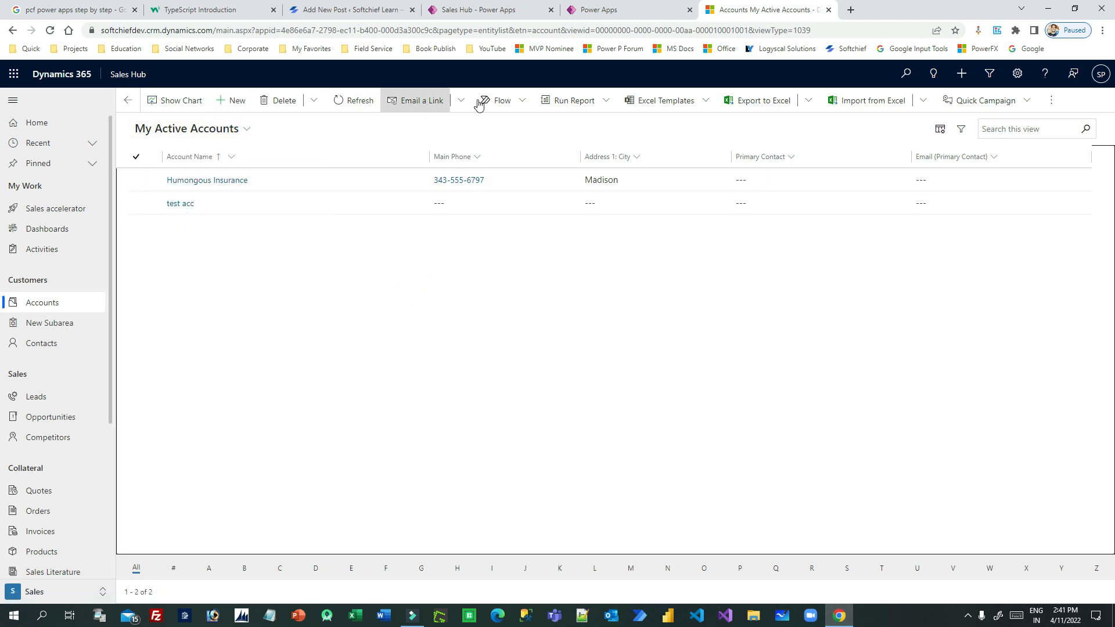
pyautogui.click(144, 182)
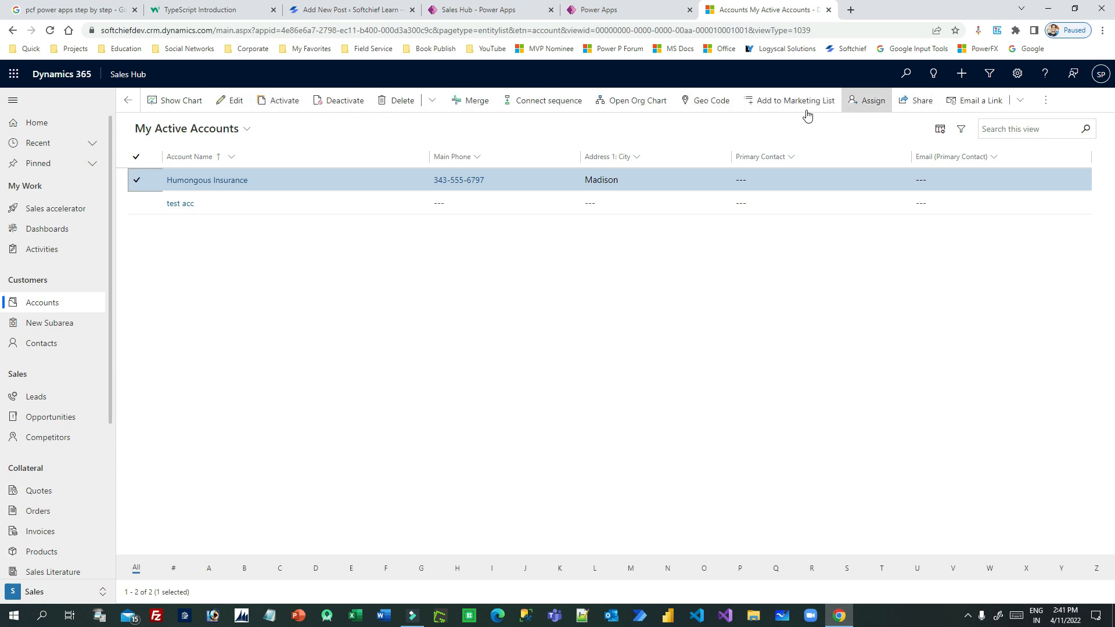
pyautogui.click(139, 181)
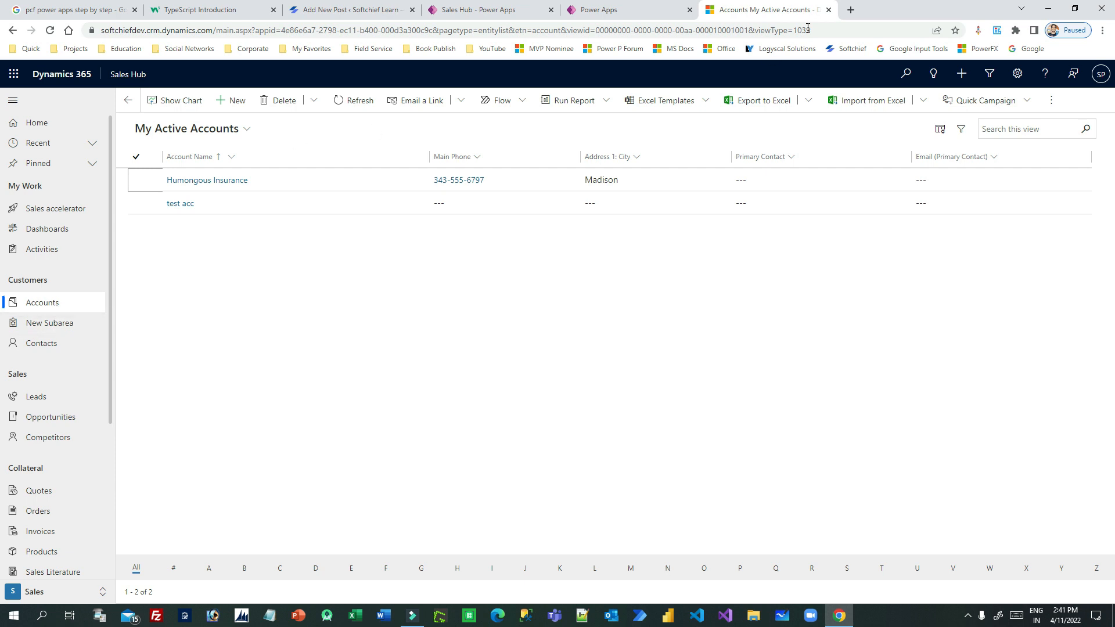
# Step: Preview the Main form command bar option for Accounts and compare it with the opened Humongous Insurance account form
pyautogui.click(651, 9)
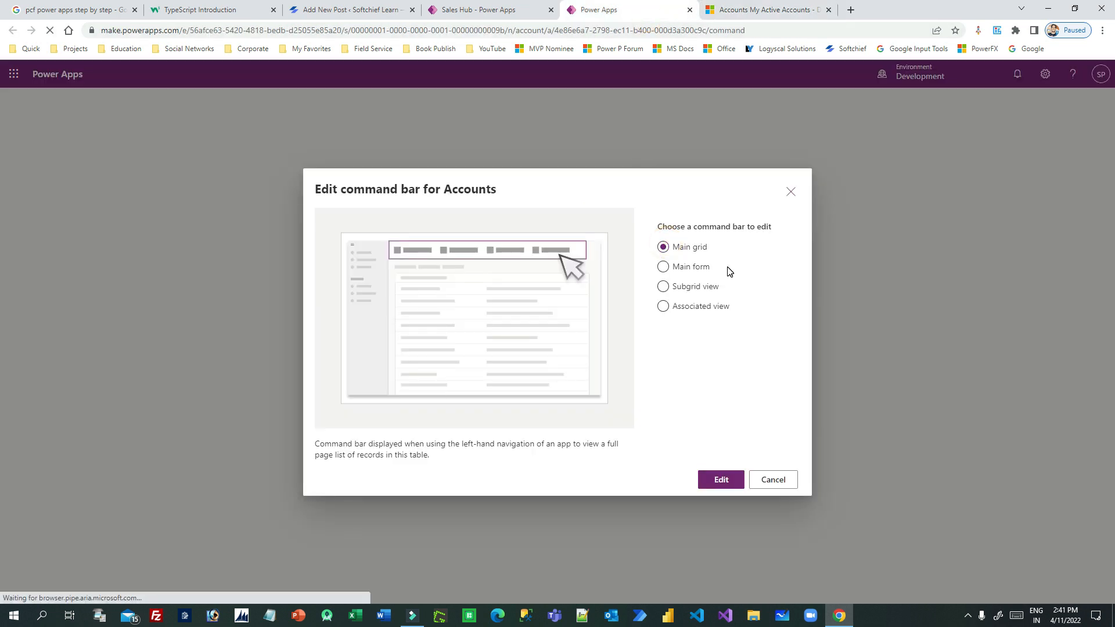
pyautogui.click(662, 267)
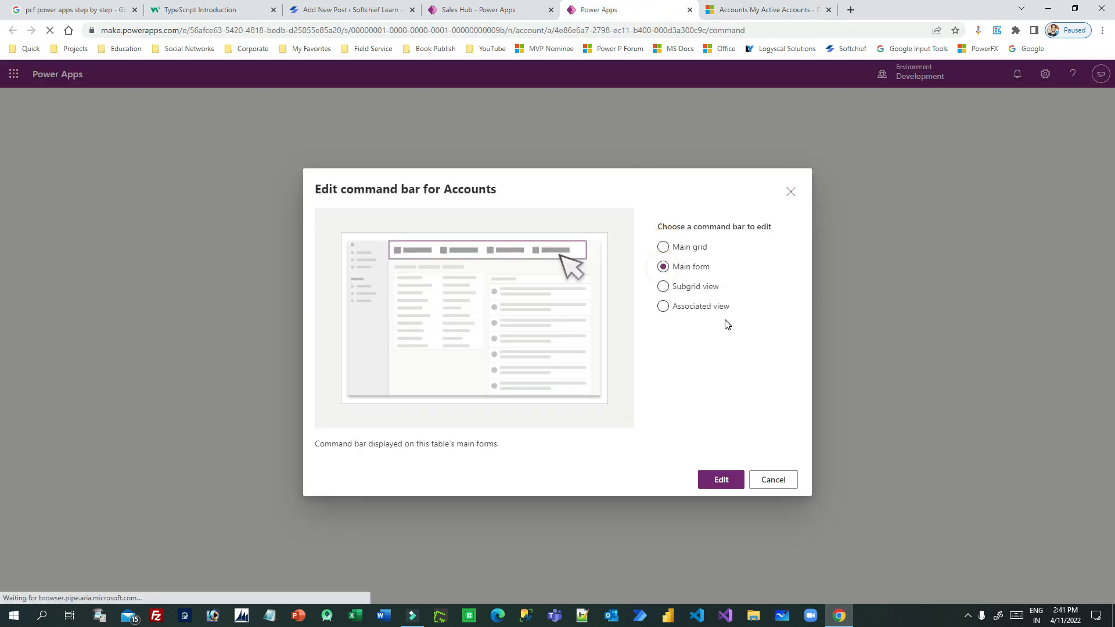
pyautogui.click(754, 9)
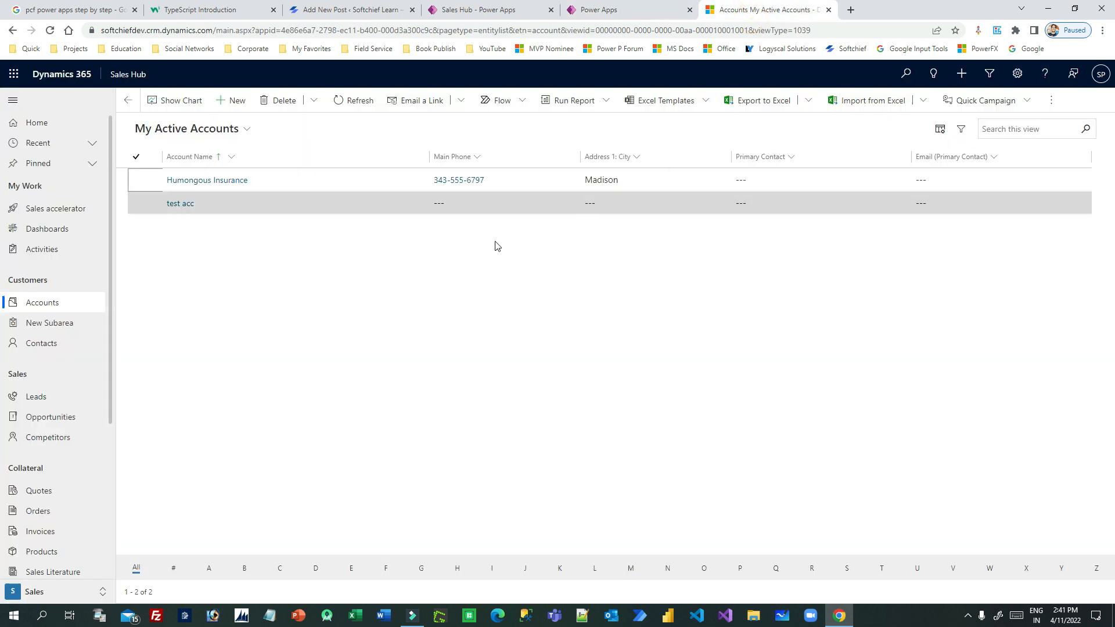
pyautogui.click(272, 180)
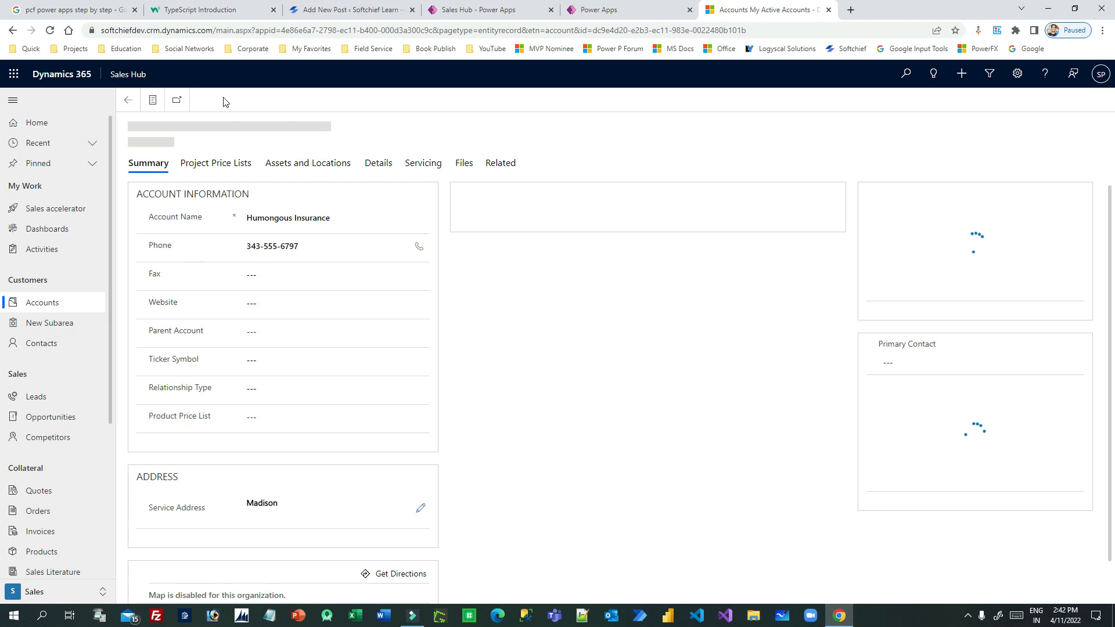
pyautogui.click(619, 18)
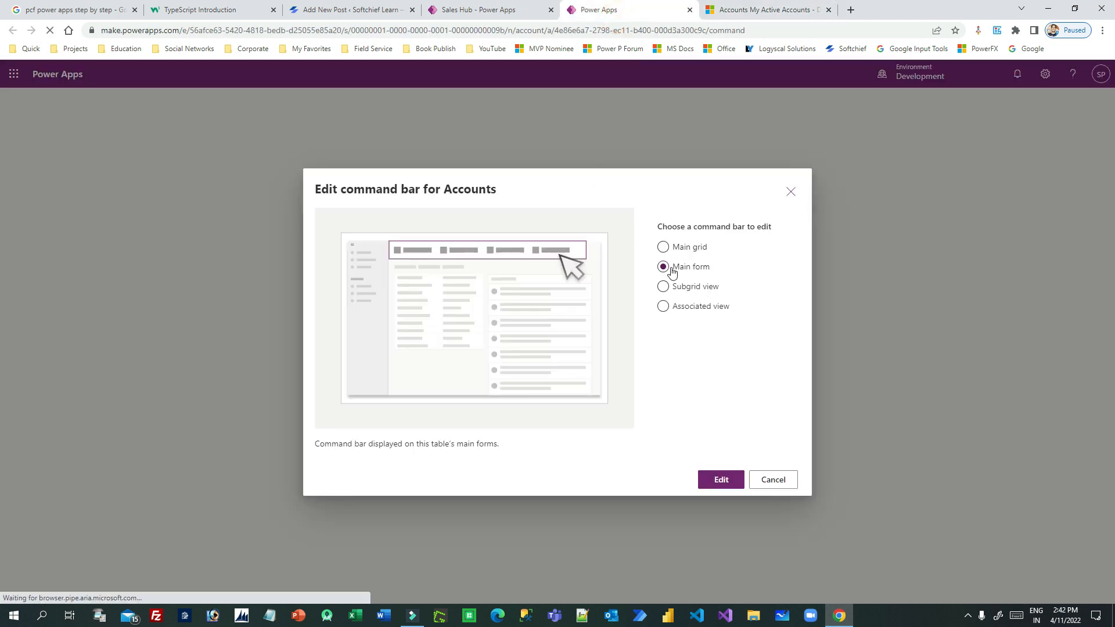
pyautogui.click(757, 11)
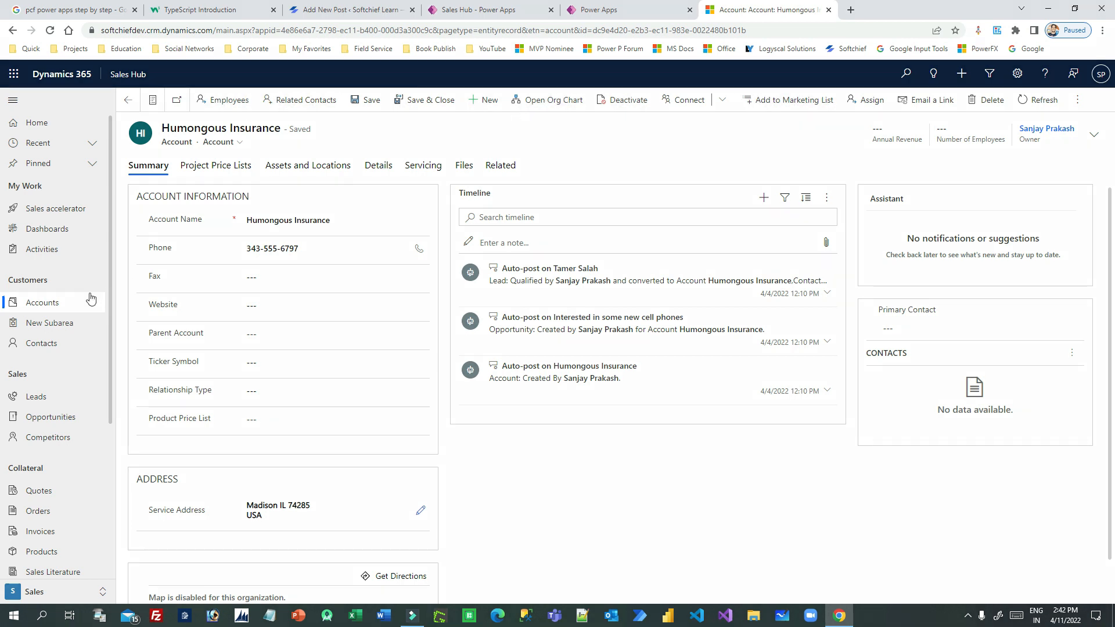
# Step: Return to the Accounts list and select Subgrid view as the Accounts command bar to edit
pyautogui.click(44, 301)
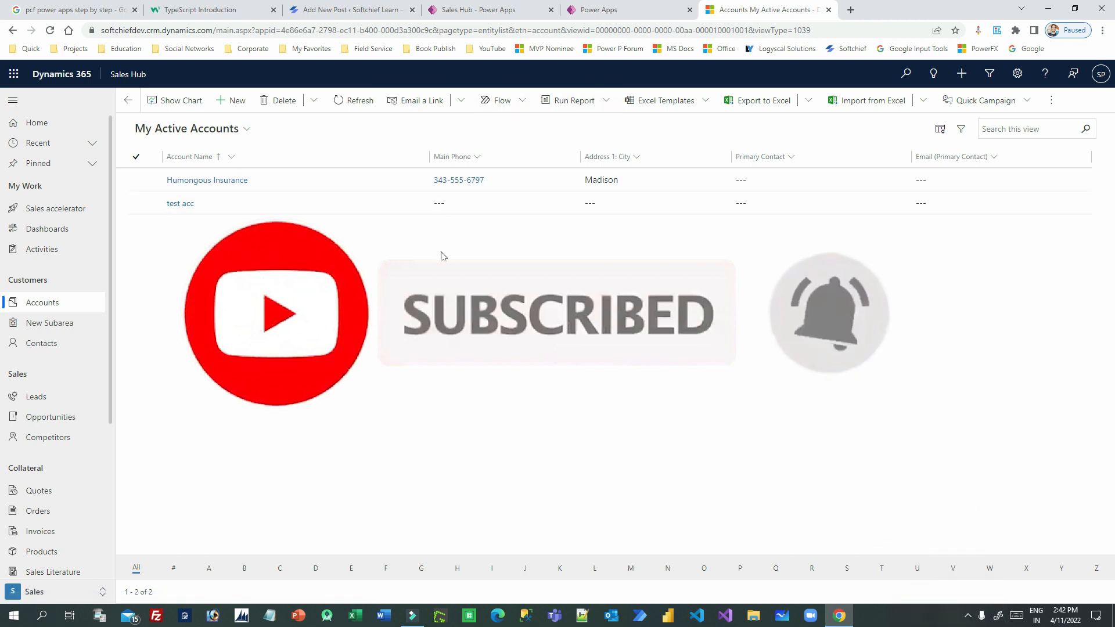
pyautogui.click(652, 18)
pyautogui.click(694, 286)
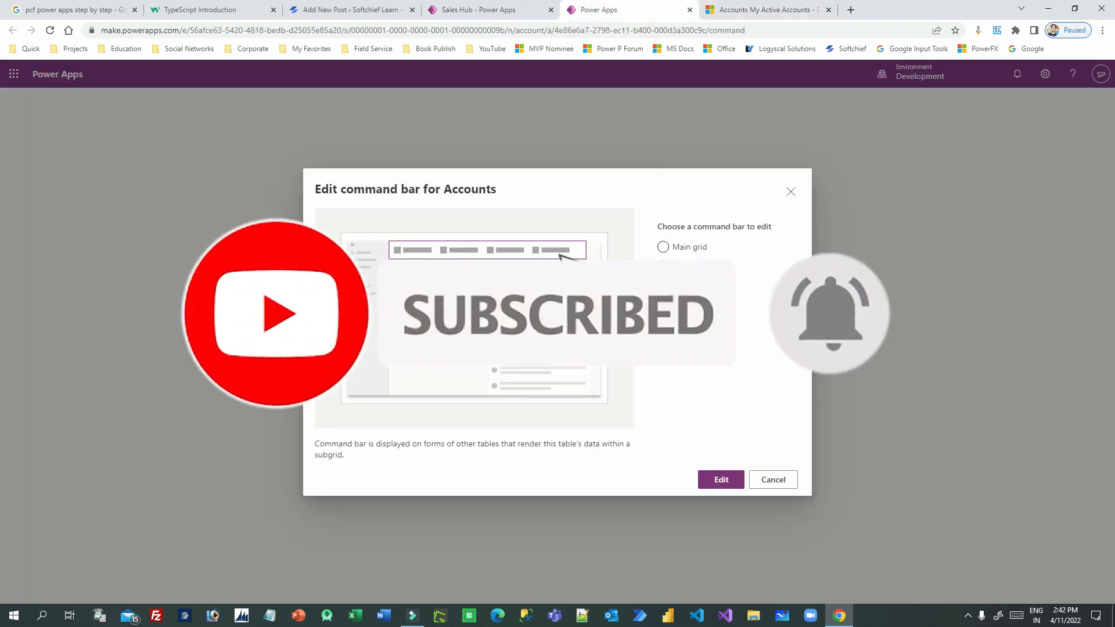
# Step: Look through the Humongous Insurance account form and the Opportunities area for a subgrid, and return to the Accounts list
pyautogui.click(760, 10)
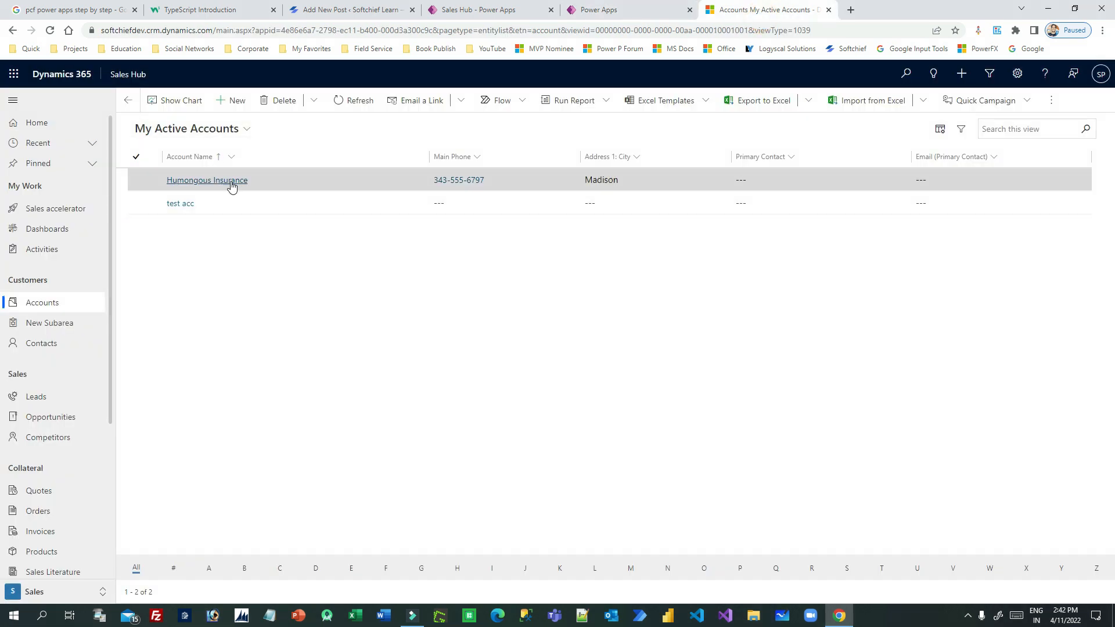
pyautogui.doubleClick(266, 179)
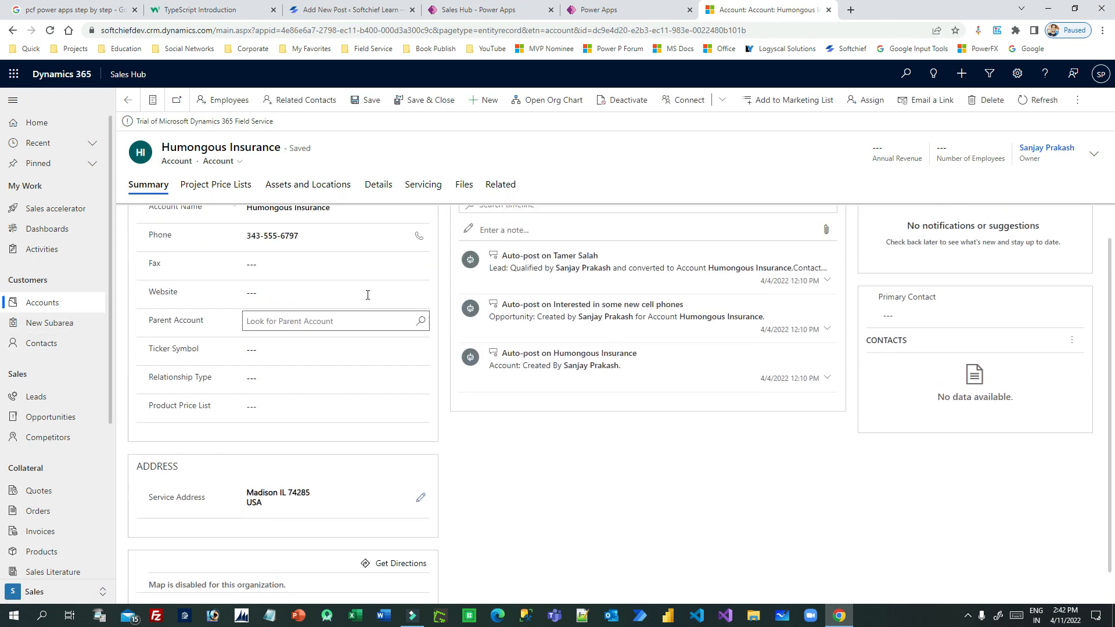
pyautogui.click(224, 184)
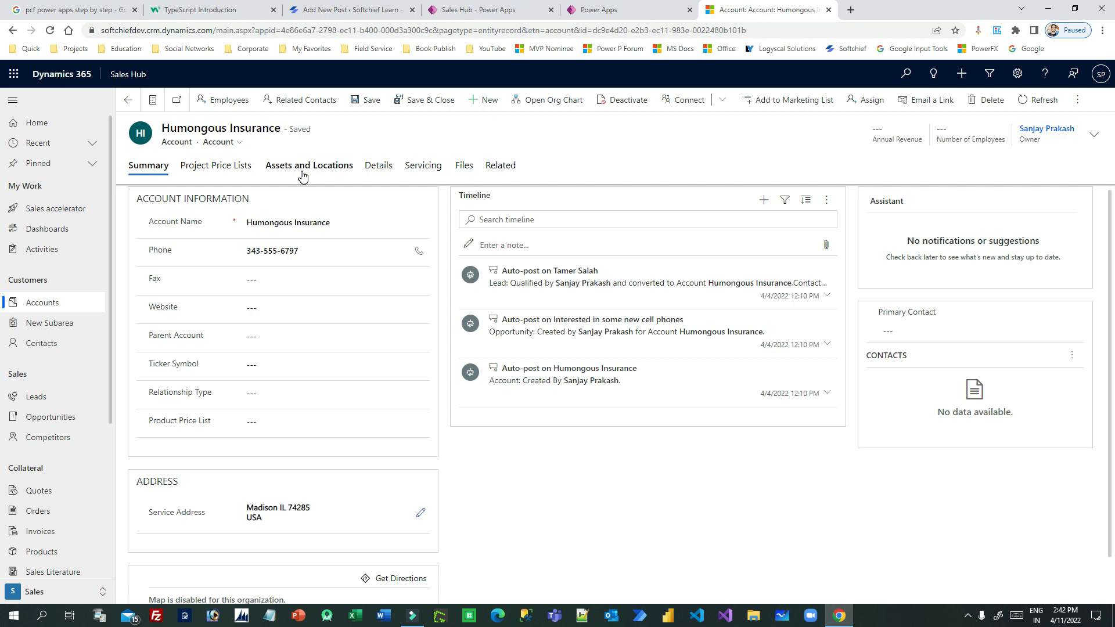
pyautogui.click(234, 168)
pyautogui.click(151, 172)
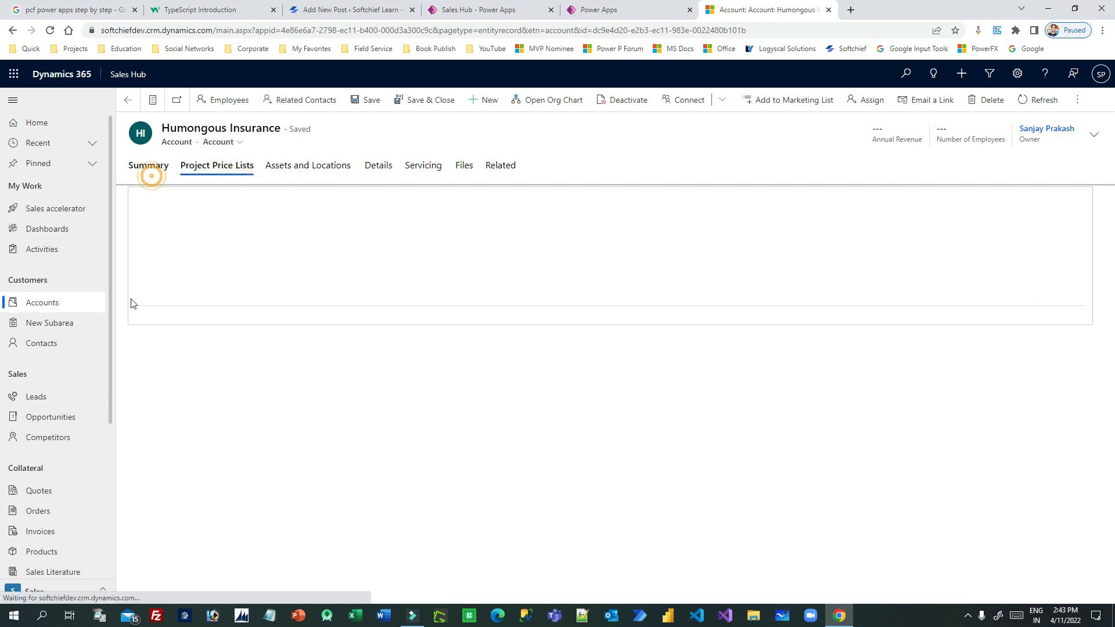
pyautogui.click(50, 419)
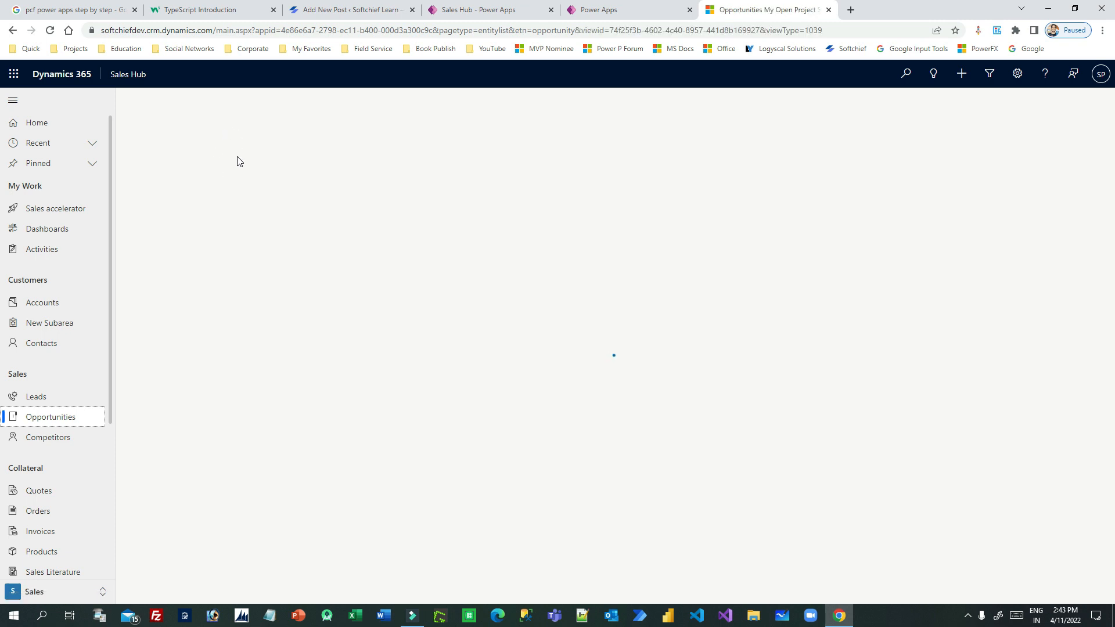
pyautogui.click(50, 302)
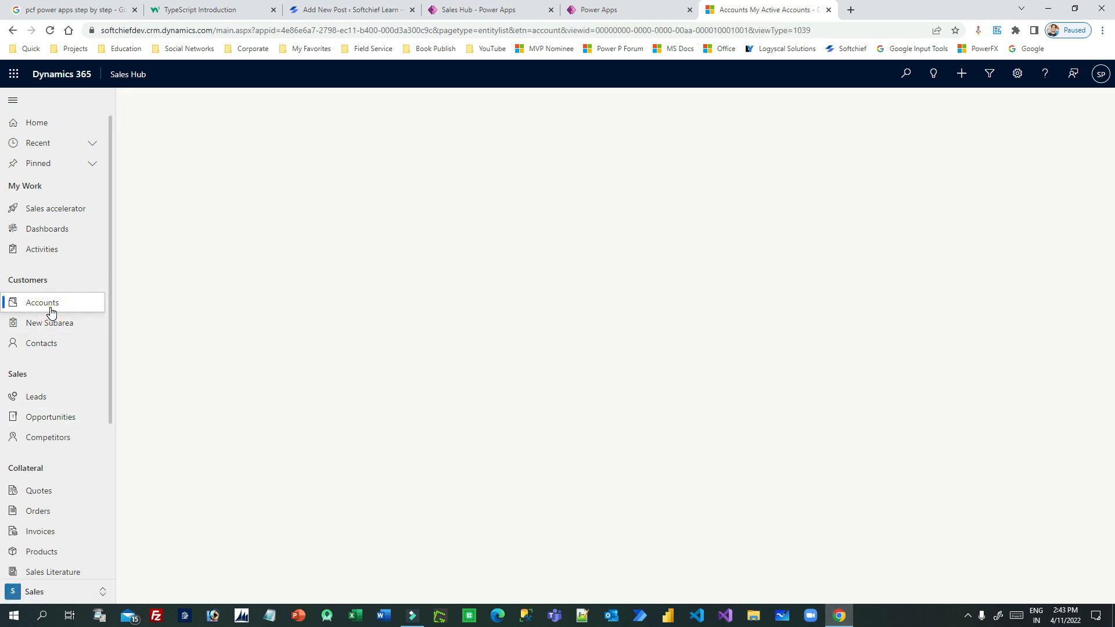
# Step: Recheck the Subgrid view preview for Accounts, switch the running app to School Management and open its Students list
pyautogui.click(633, 10)
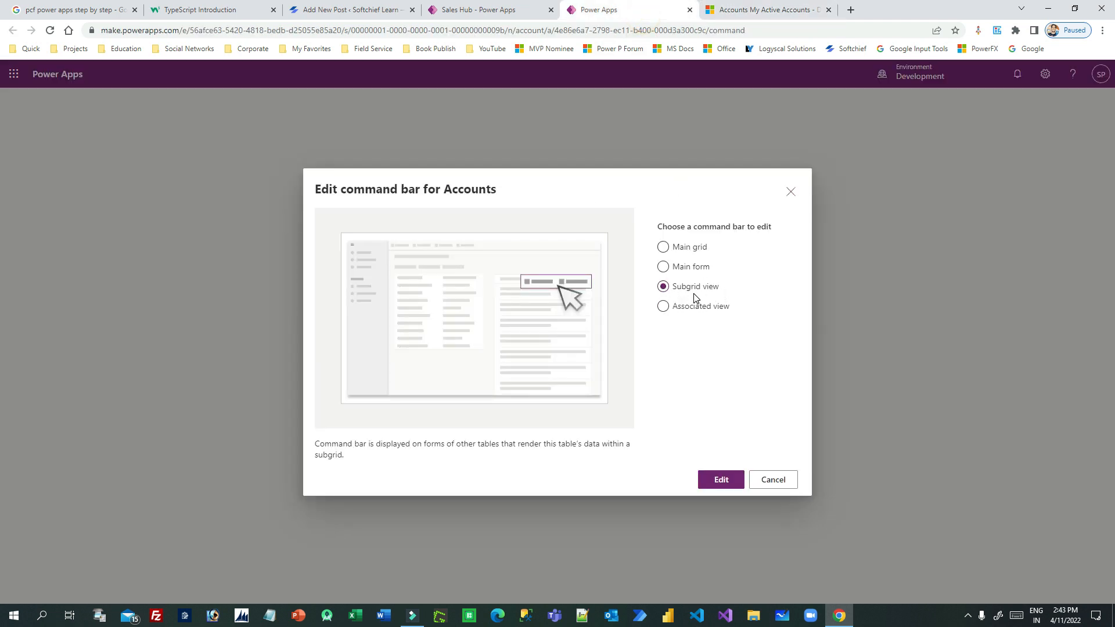
pyautogui.click(748, 18)
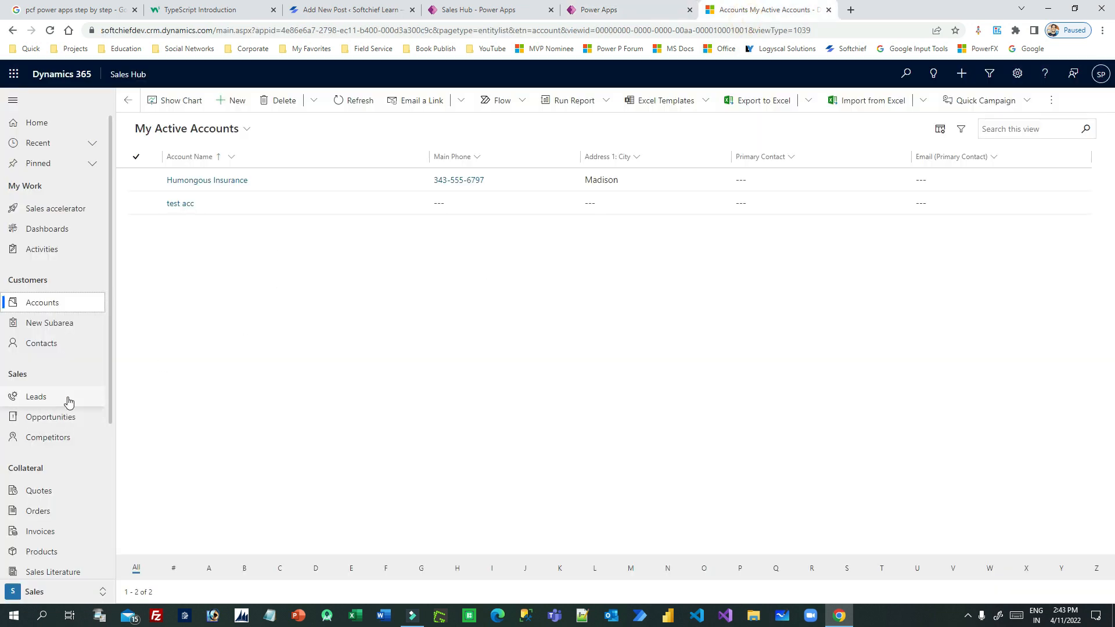
pyautogui.scroll(-2, 67, 400)
pyautogui.scroll(2, 68, 418)
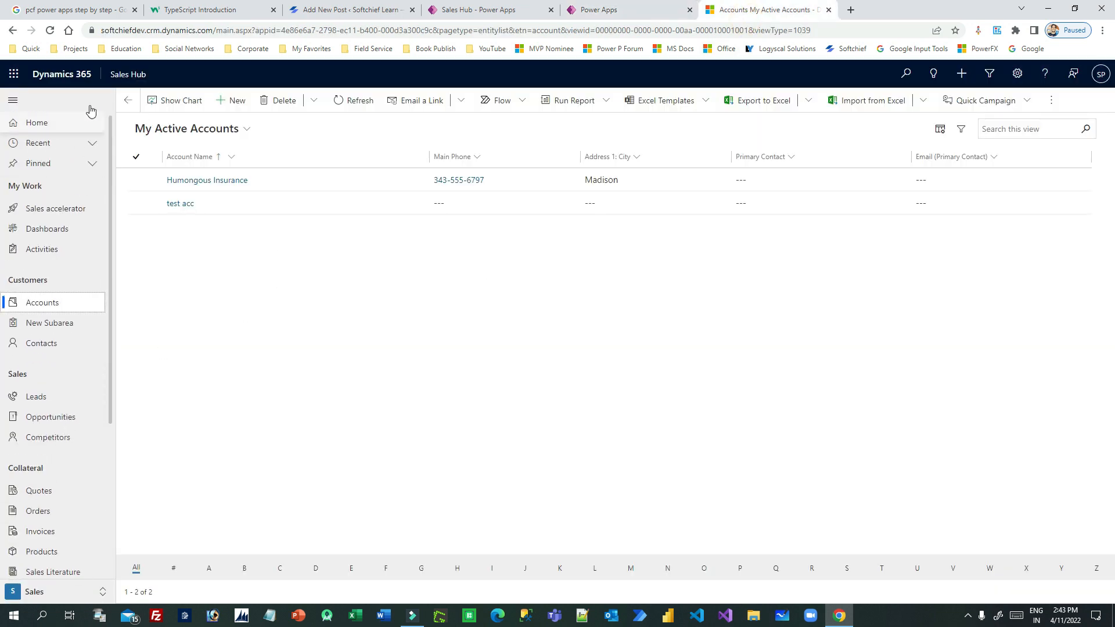
pyautogui.click(128, 74)
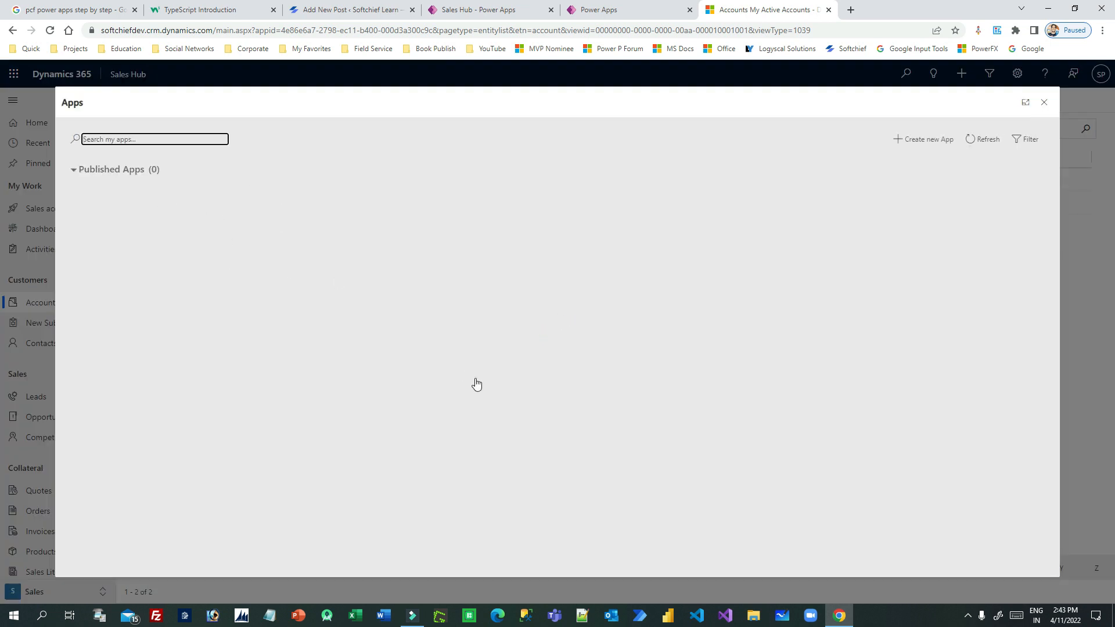
pyautogui.scroll(-3, 662, 406)
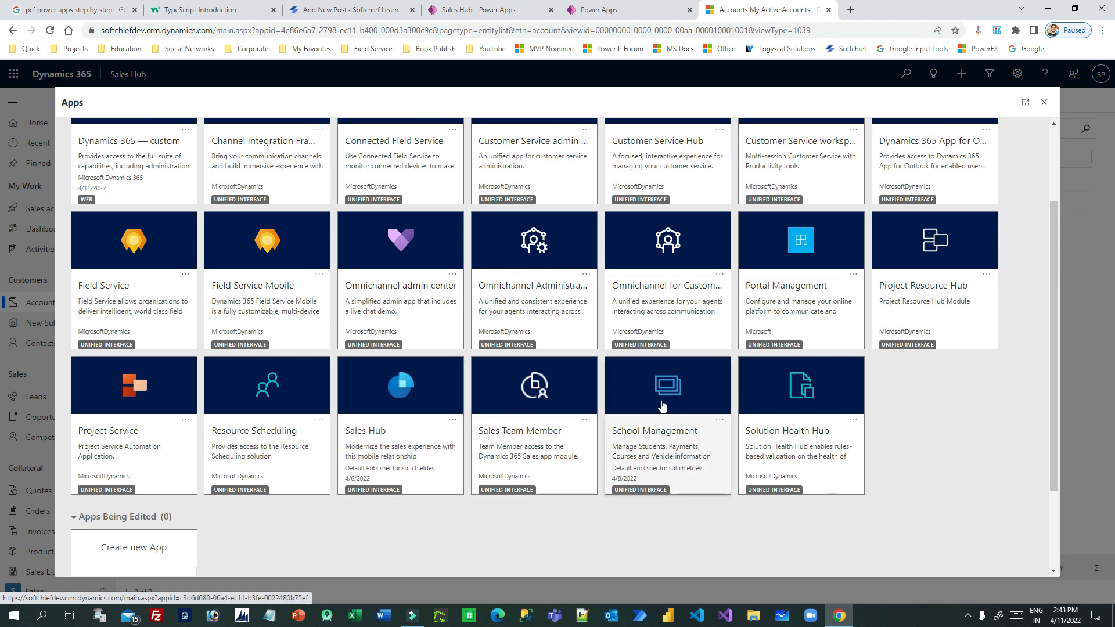
pyautogui.click(710, 473)
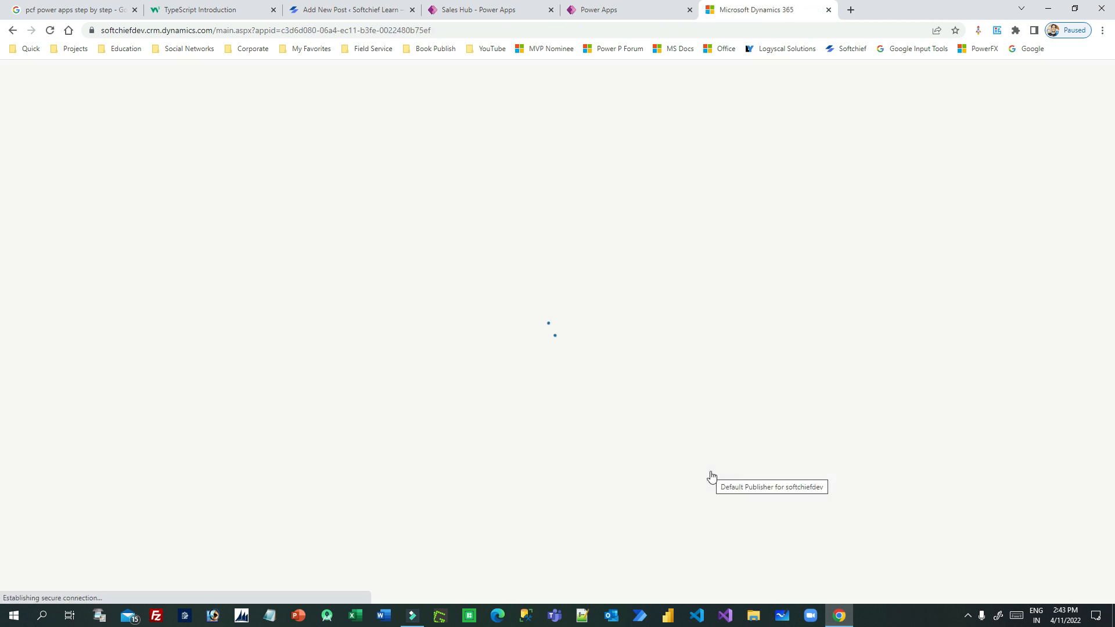
pyautogui.click(50, 231)
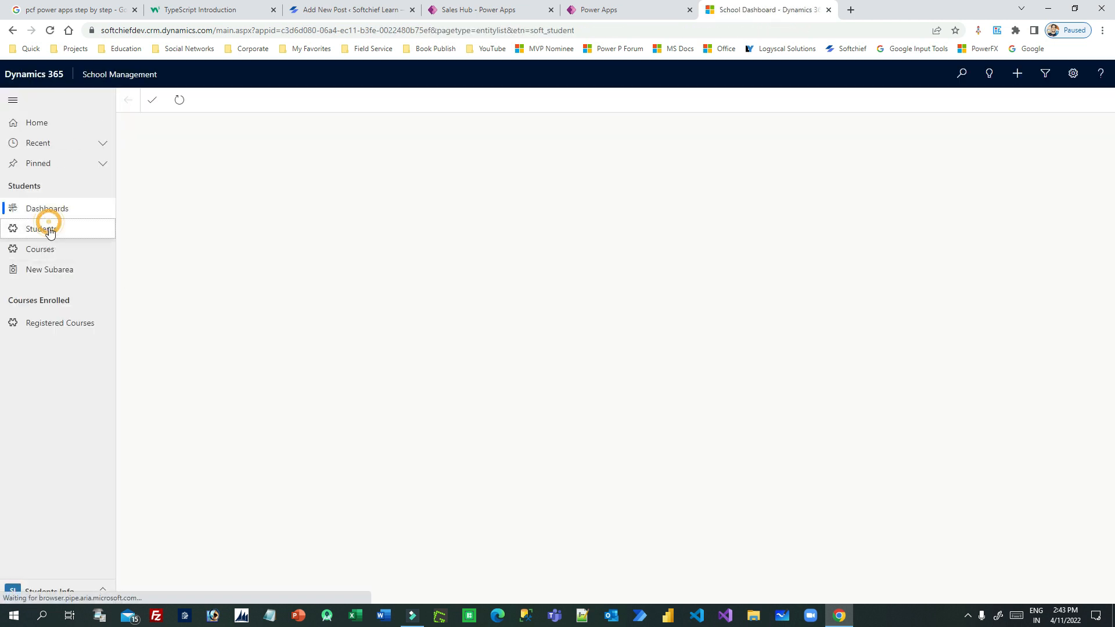
pyautogui.click(54, 229)
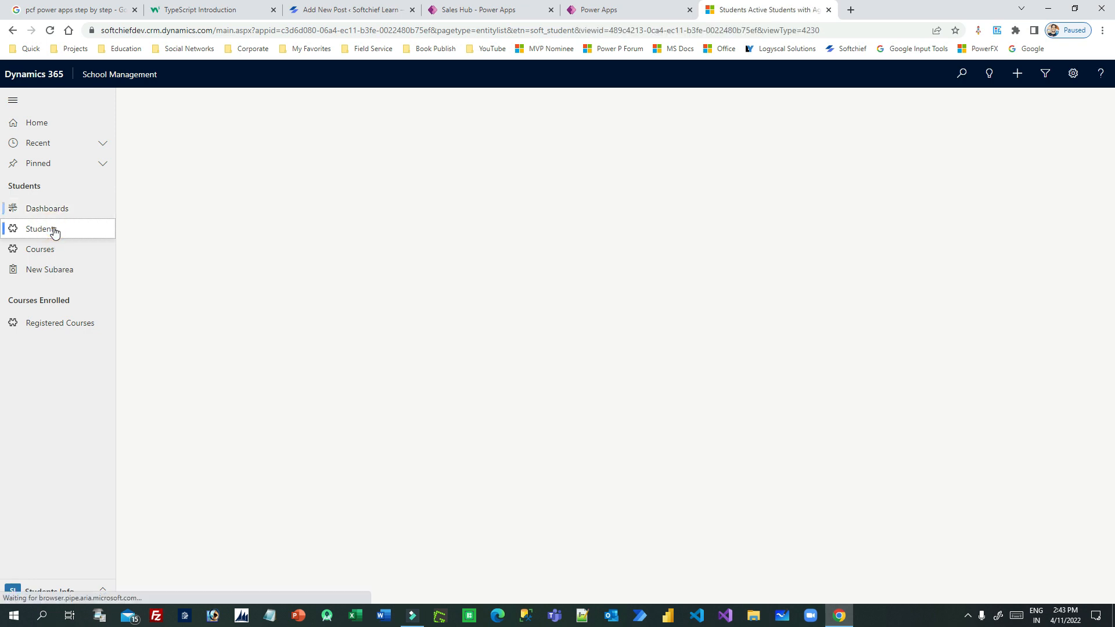
# Step: Open the first student record and examine the commands on its Registered Courses subgrid, including the overflow commands
pyautogui.click(209, 183)
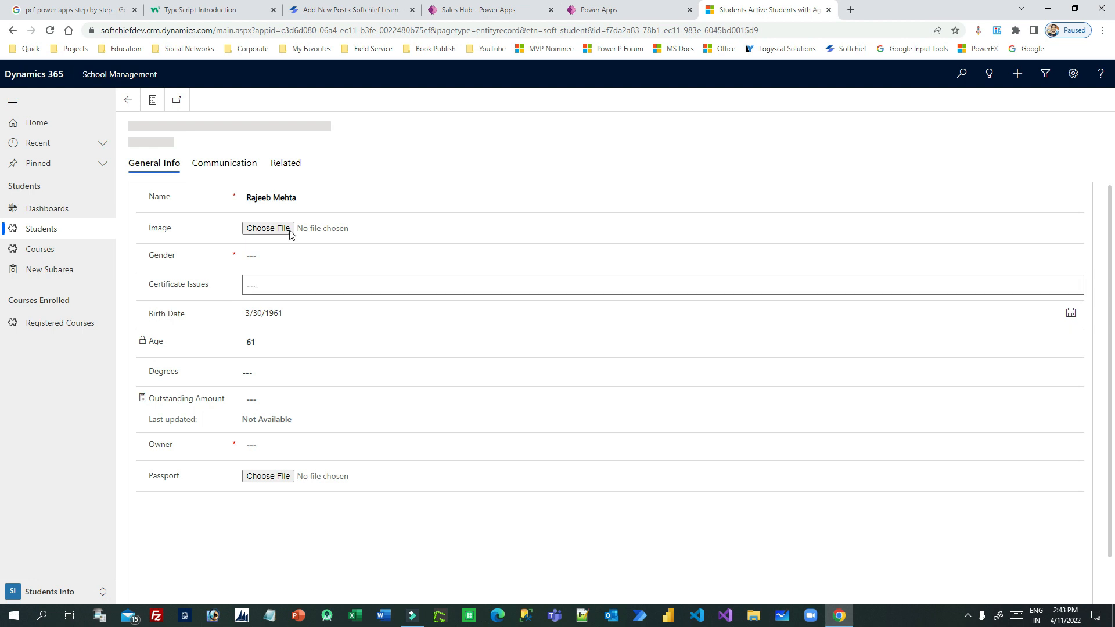
pyautogui.scroll(-2, 483, 285)
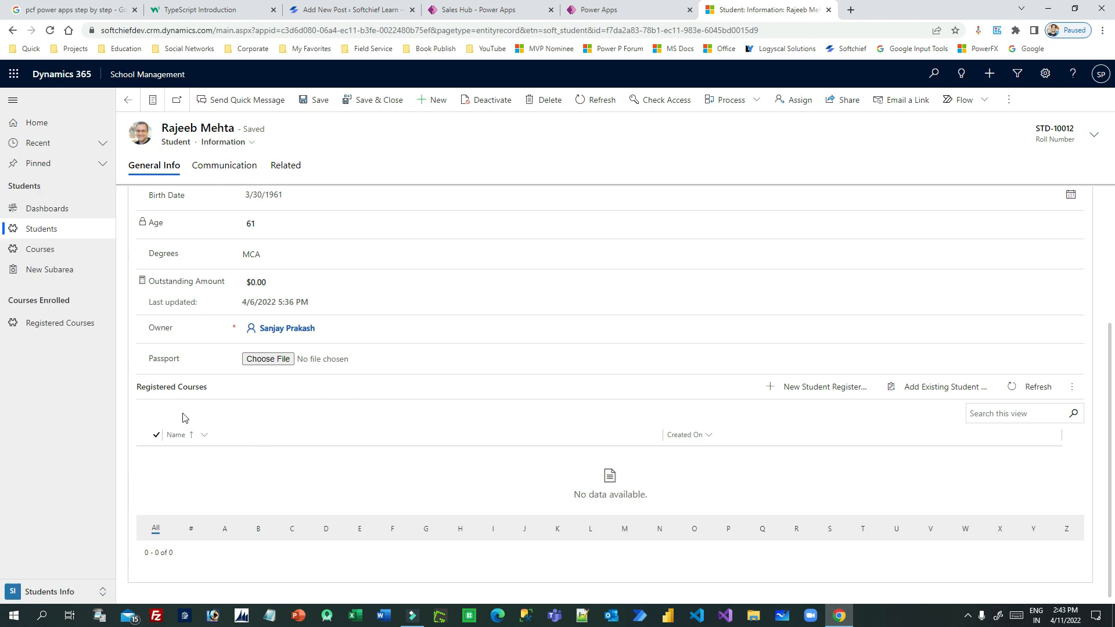
pyautogui.moveTo(147, 388); pyautogui.dragTo(228, 395)
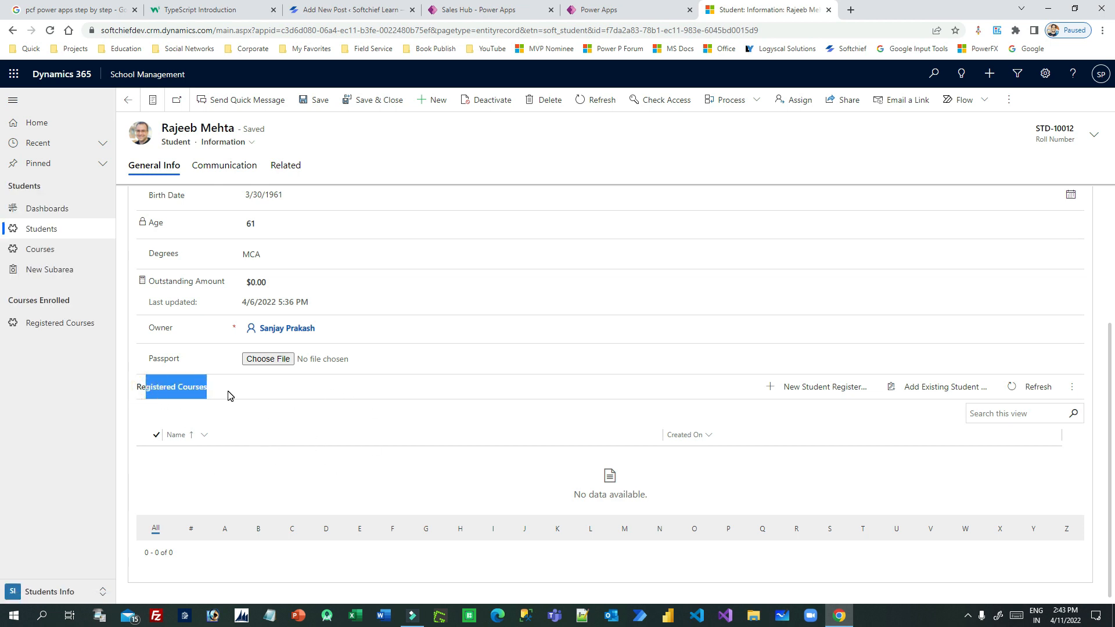
pyautogui.click(1072, 386)
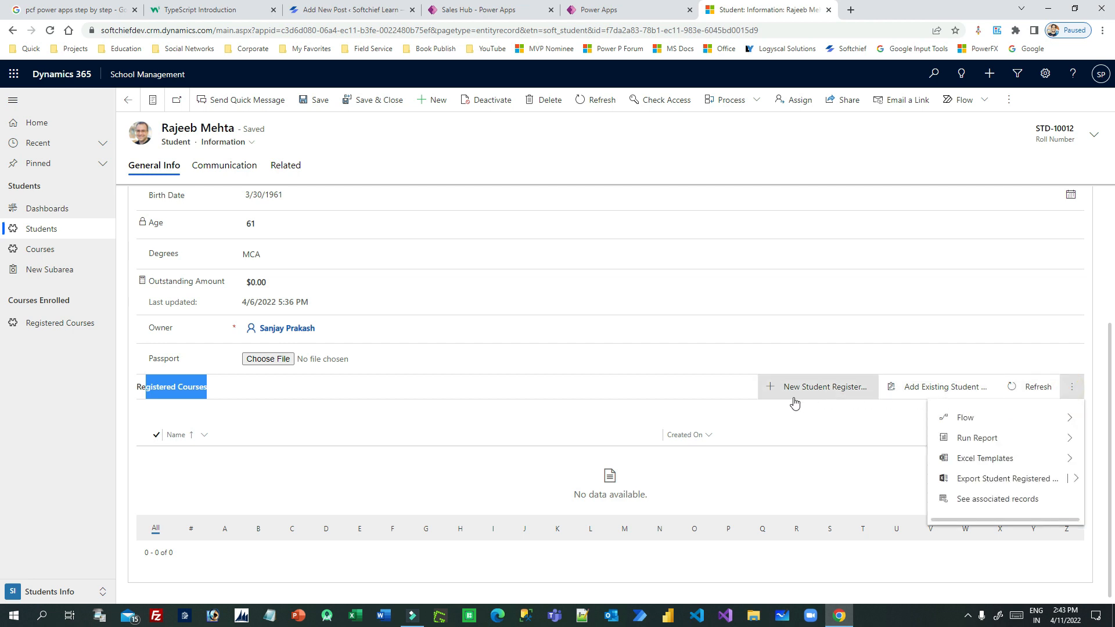
pyautogui.click(177, 391)
pyautogui.moveTo(137, 386); pyautogui.dragTo(224, 390)
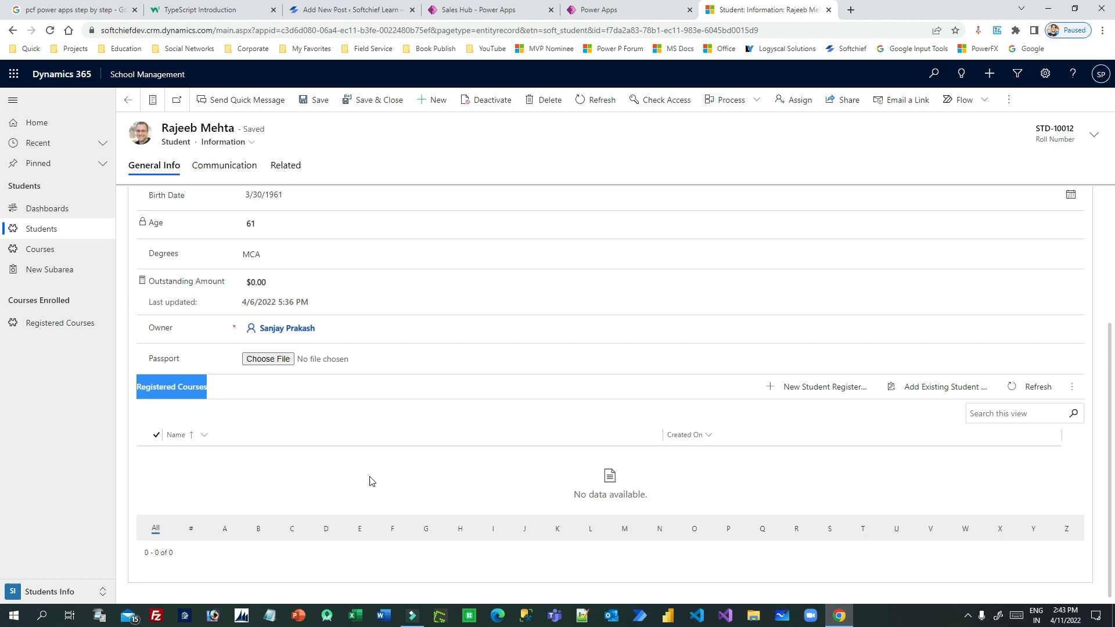
# Step: Preview the Associated view command bar option for Accounts and compare it with the student's related Student Payments list
pyautogui.click(604, 11)
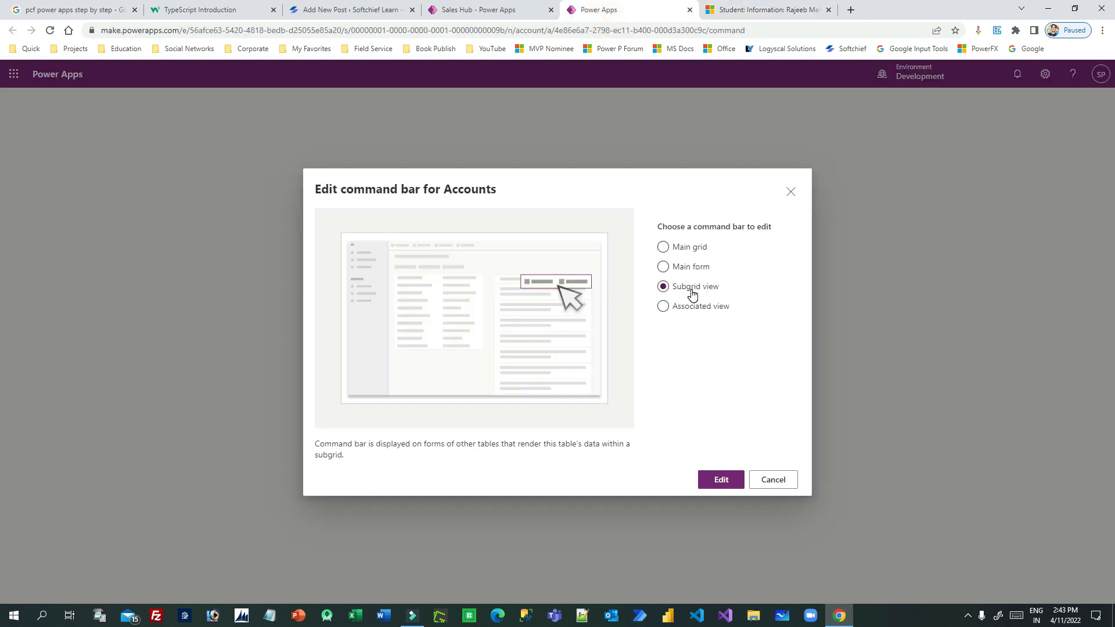
pyautogui.click(663, 306)
pyautogui.click(778, 11)
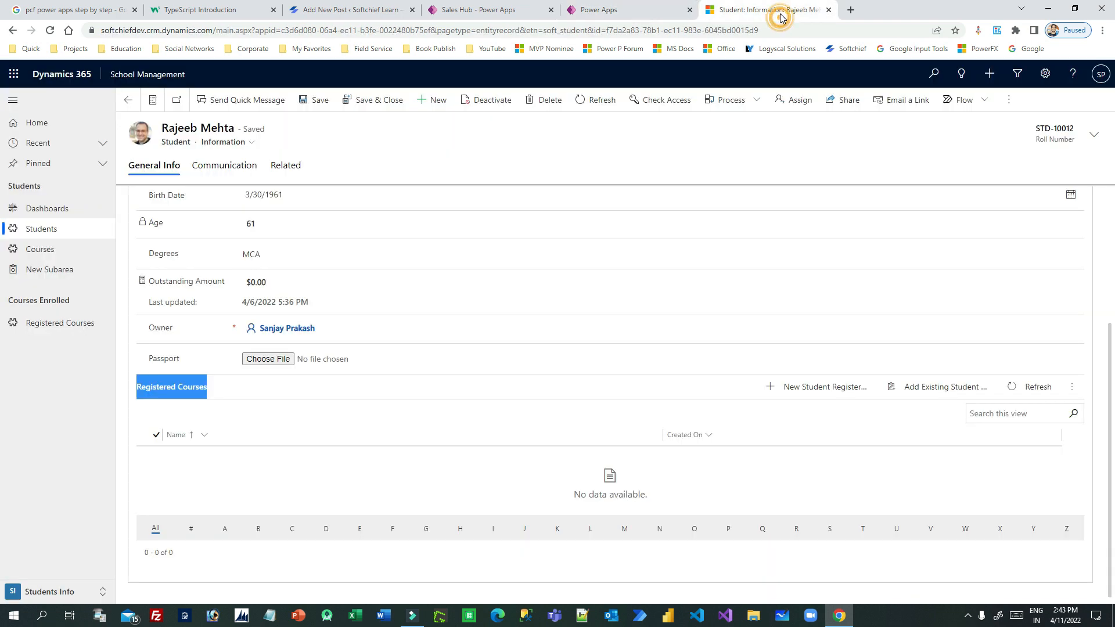
pyautogui.click(286, 169)
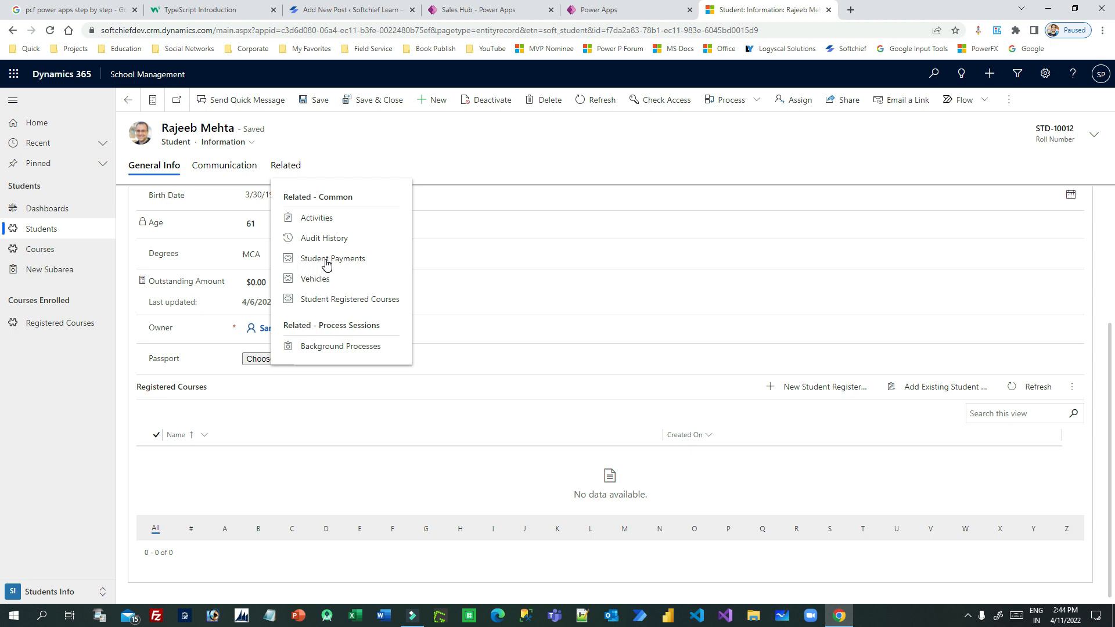
pyautogui.click(326, 259)
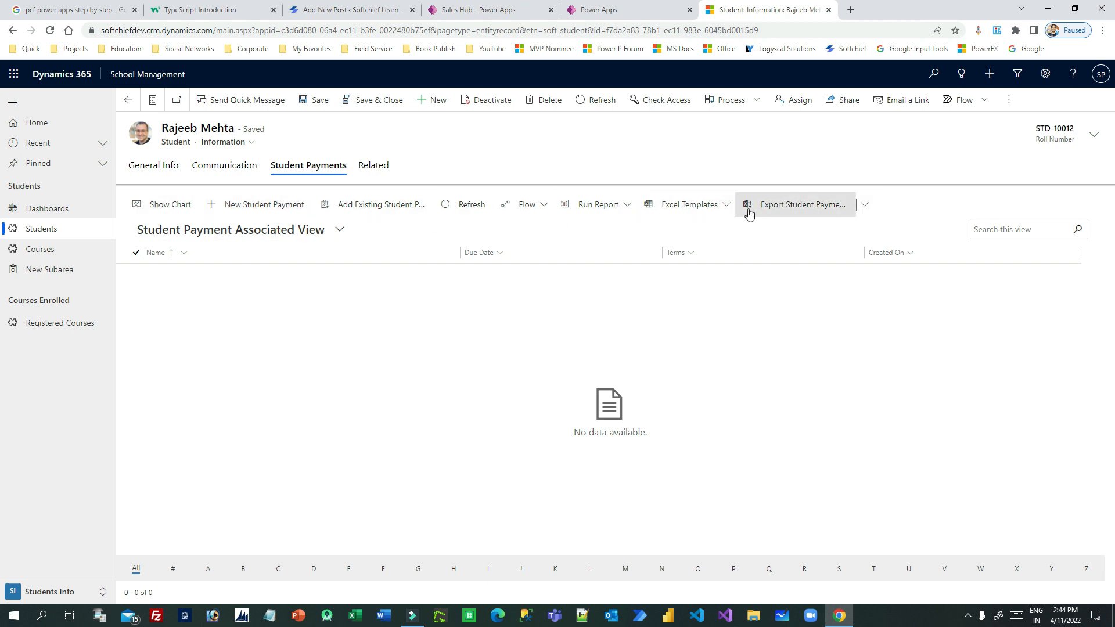
pyautogui.click(609, 13)
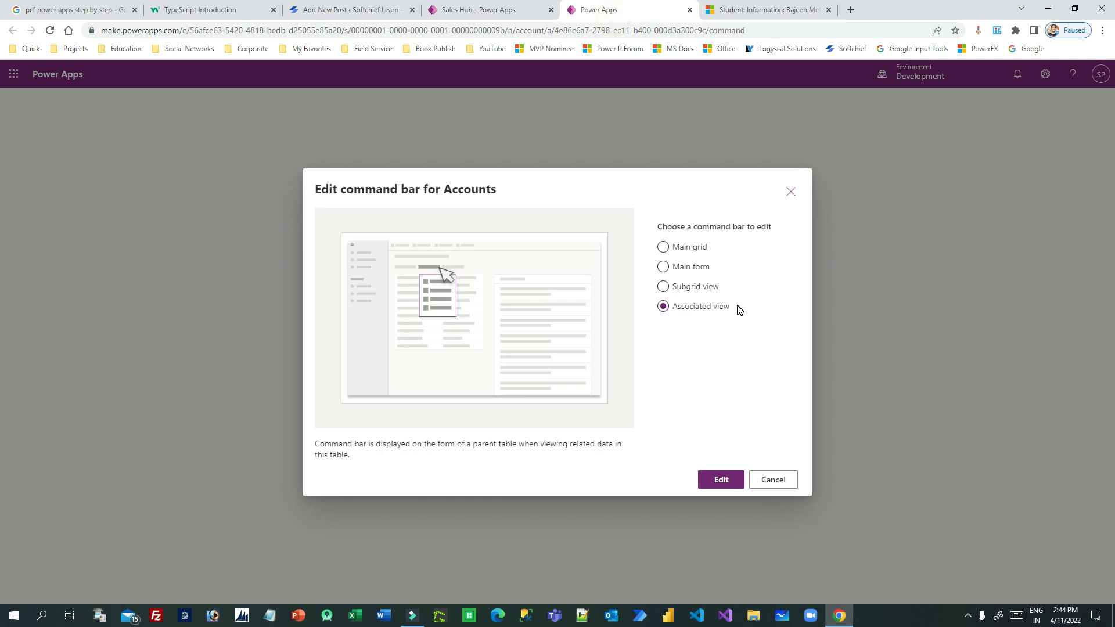
pyautogui.click(755, 10)
pyautogui.click(633, 12)
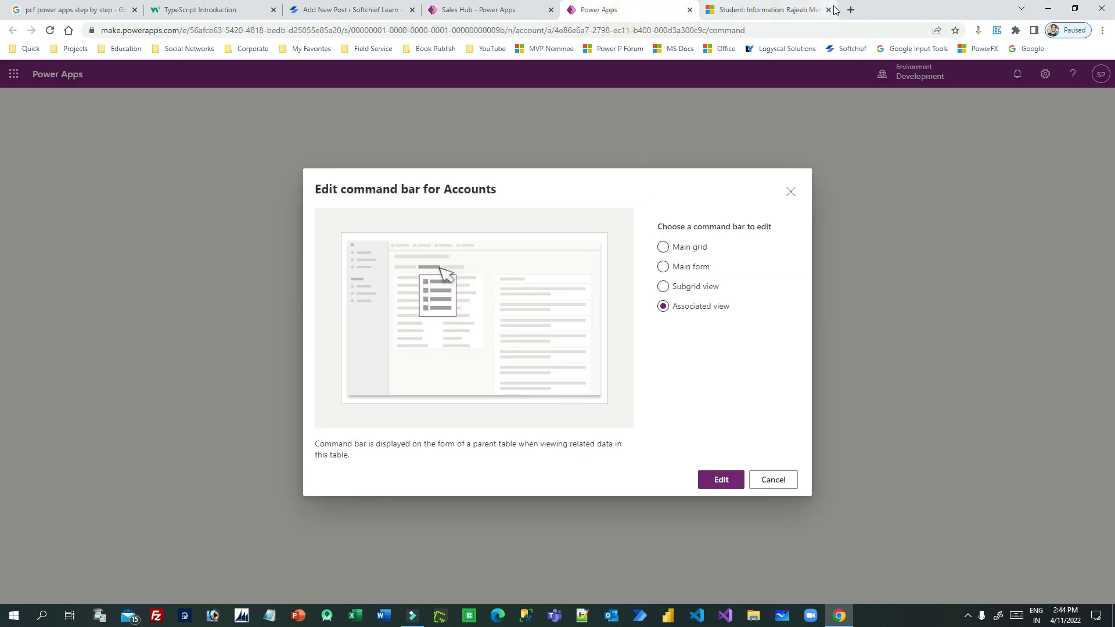
# Step: Close the running app and open the Accounts Main grid command bar for editing
pyautogui.click(828, 10)
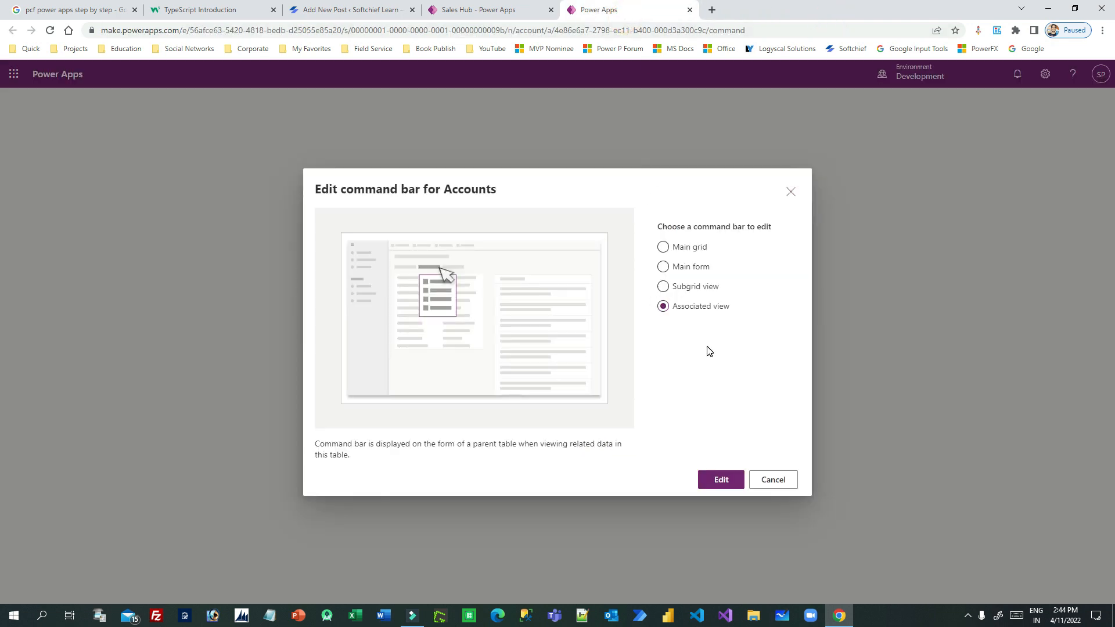
pyautogui.click(664, 249)
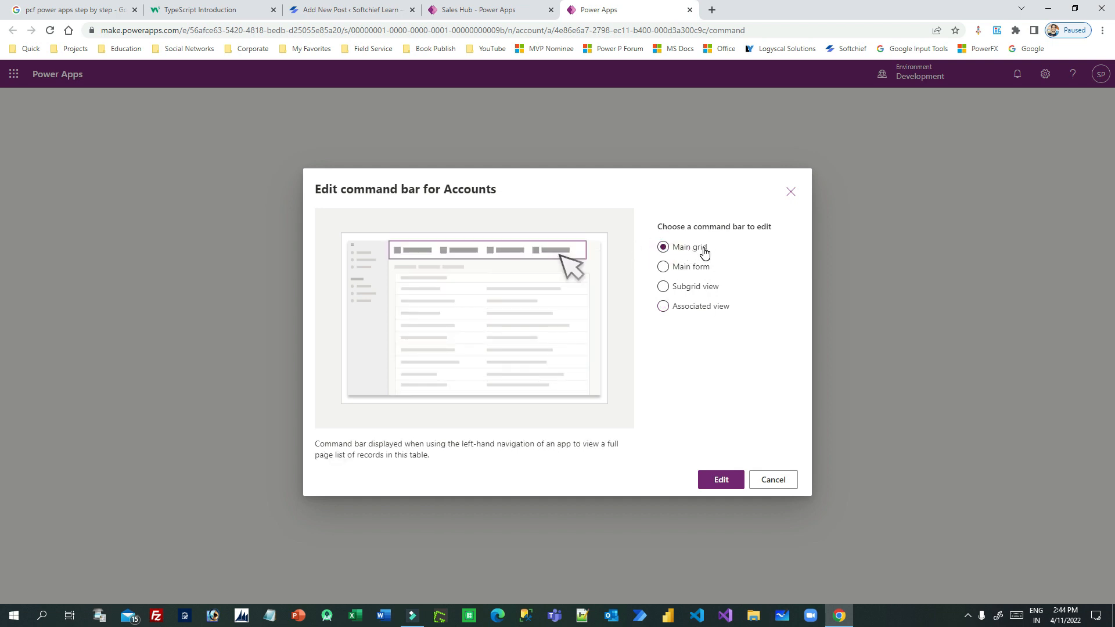
pyautogui.click(725, 477)
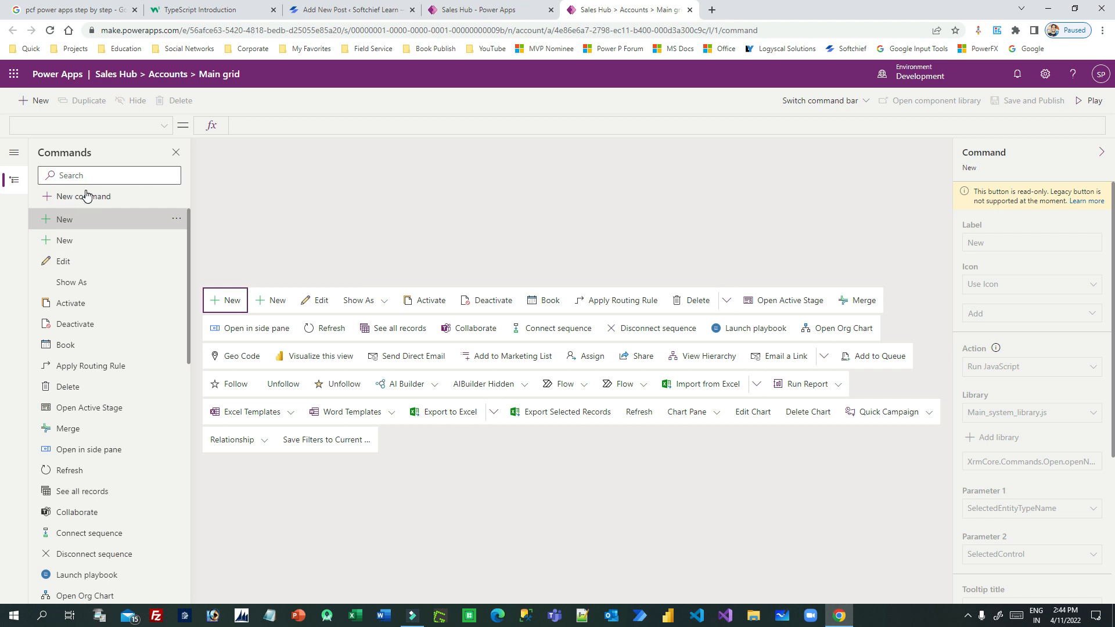
# Step: Examine the Main grid's existing commands, including the properties of Activate and New
pyautogui.scroll(-10, 110, 348)
pyautogui.scroll(6, 110, 343)
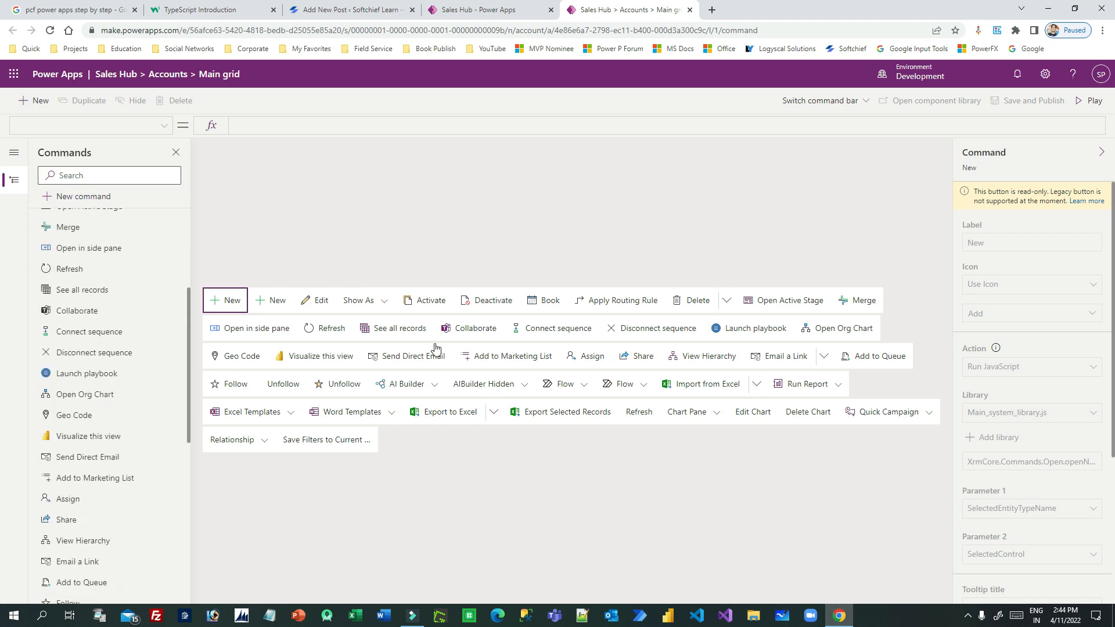
pyautogui.click(429, 299)
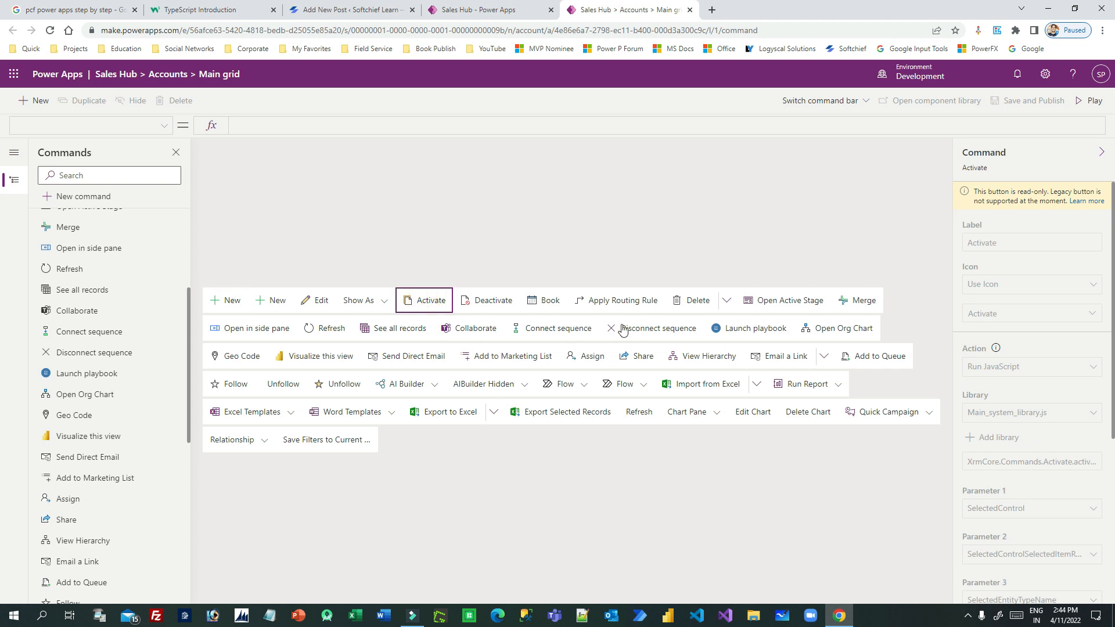
pyautogui.click(247, 305)
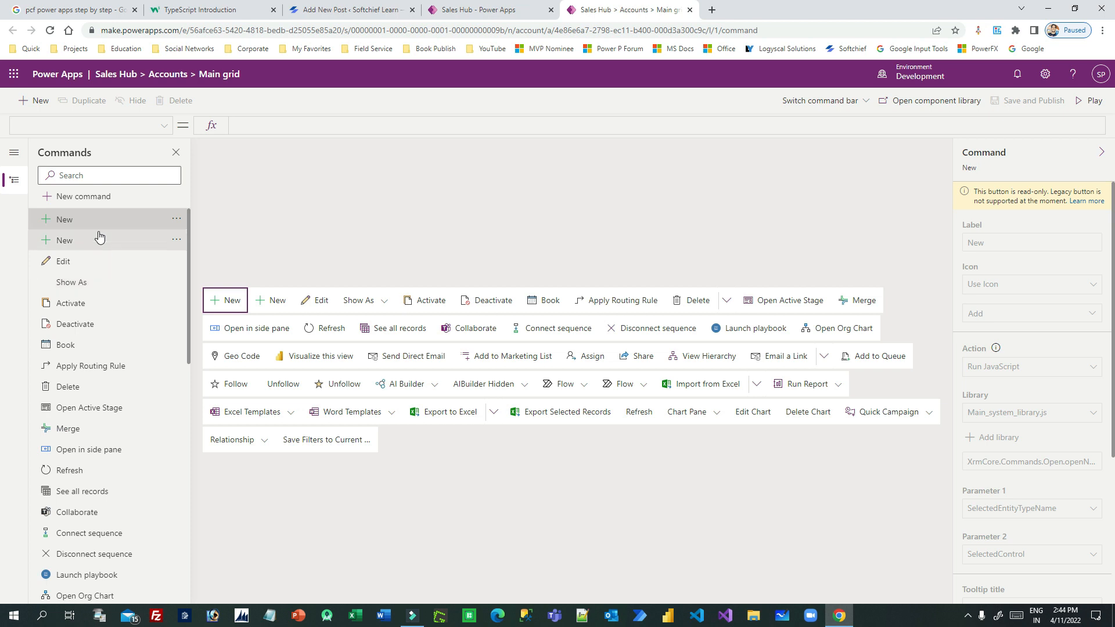
# Step: Add a new command to the Main grid command bar and label it "Main Grid Button"
pyautogui.click(81, 197)
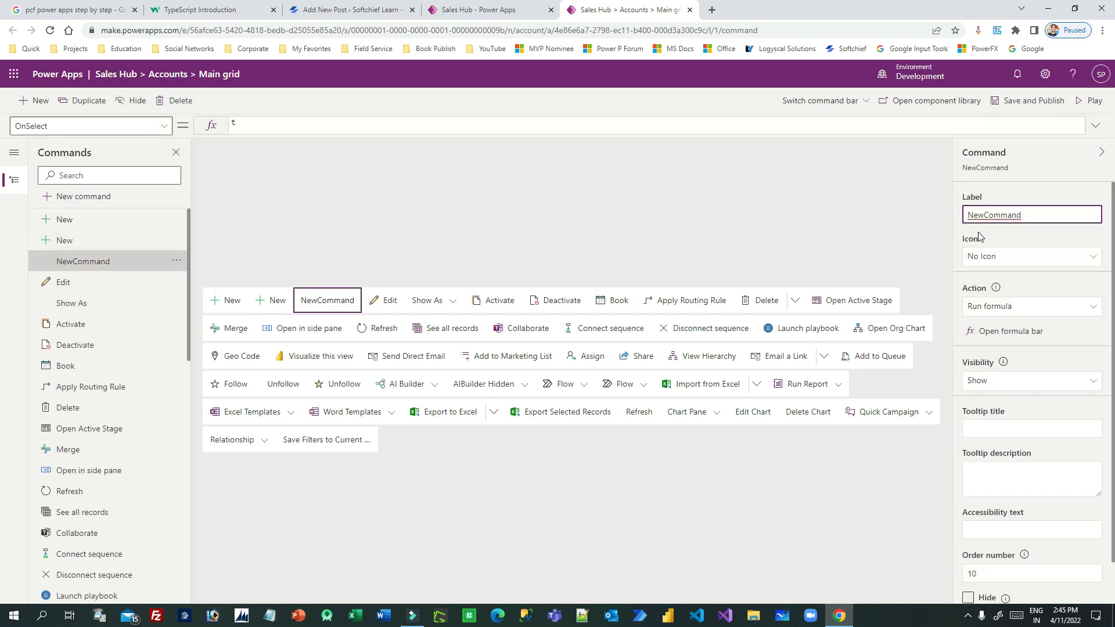
pyautogui.doubleClick(1025, 216)
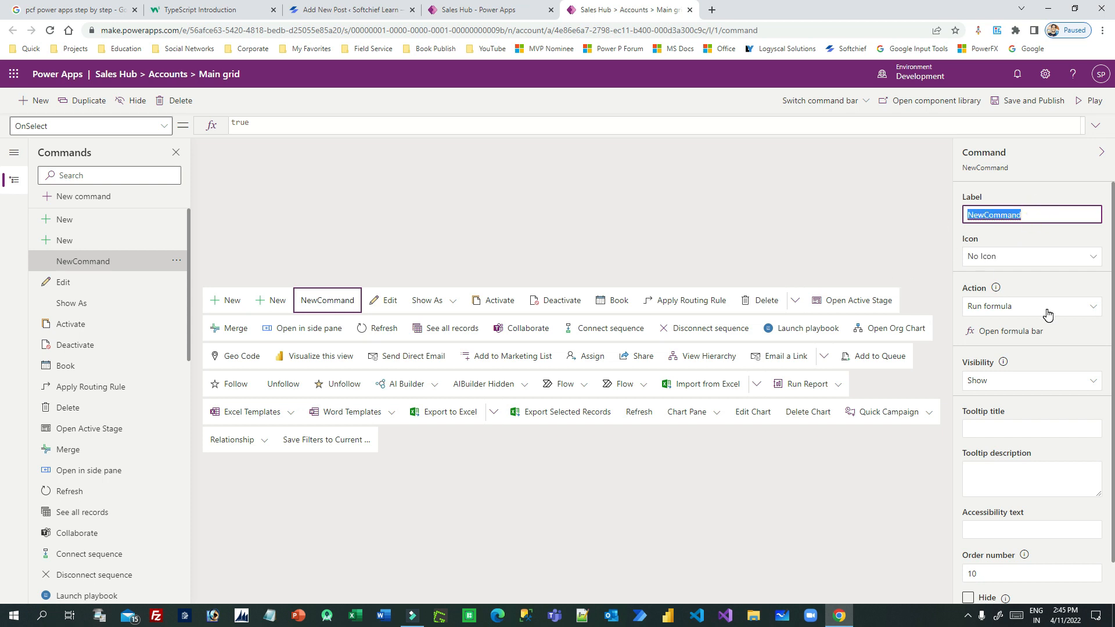
pyautogui.write('Main')
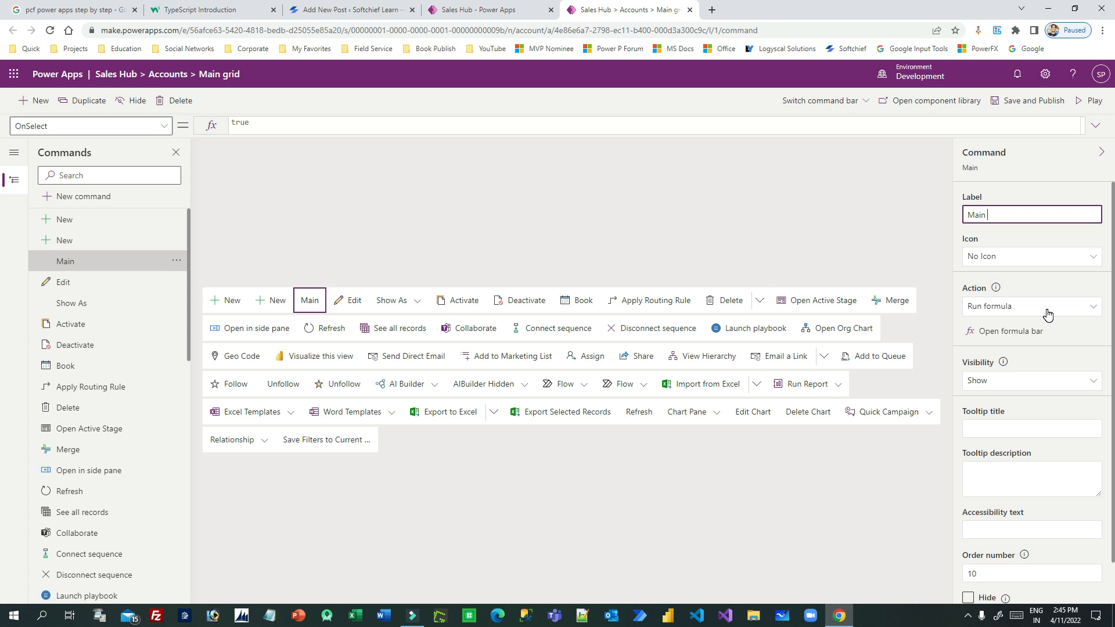
pyautogui.write(' Grid Button')
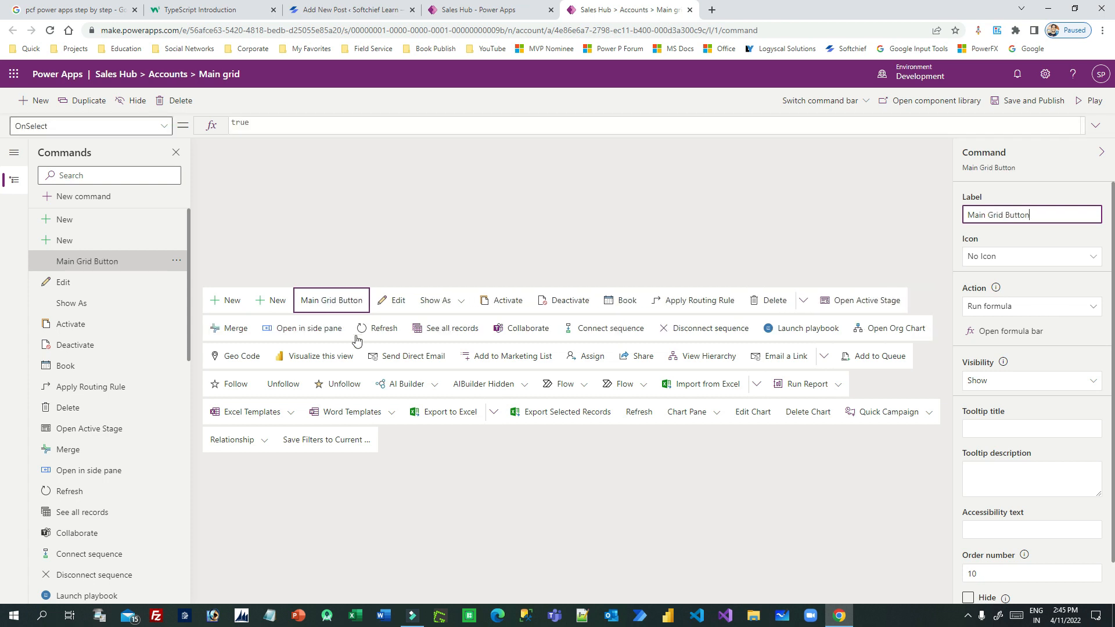
# Step: Give the Main Grid Button command a built-in icon and choose Accept as the icon
pyautogui.click(994, 260)
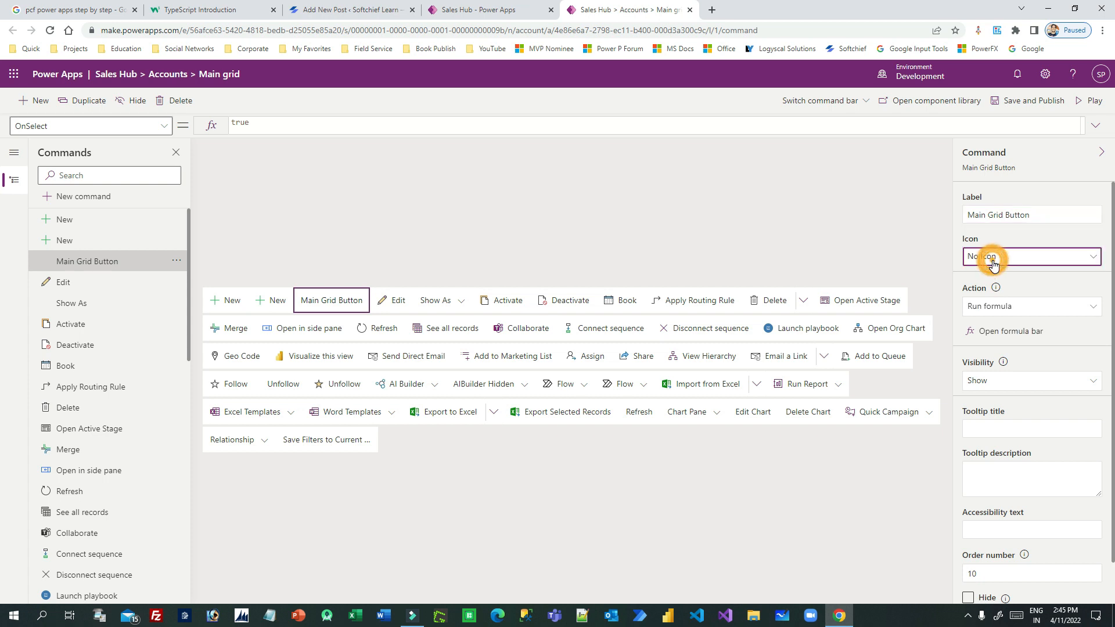
pyautogui.click(996, 303)
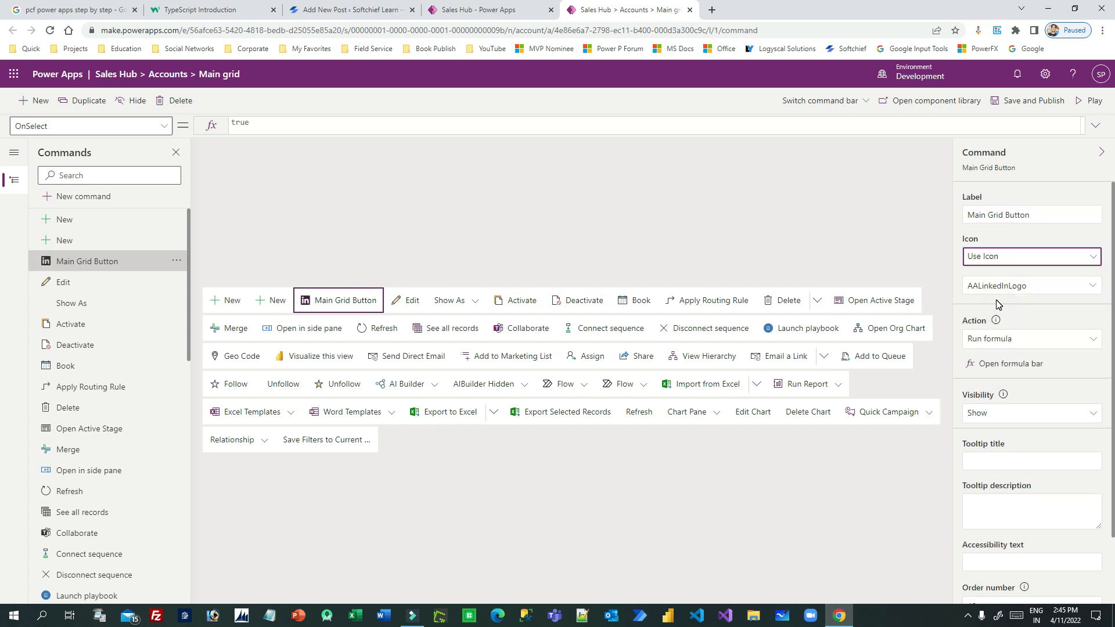
pyautogui.click(1057, 284)
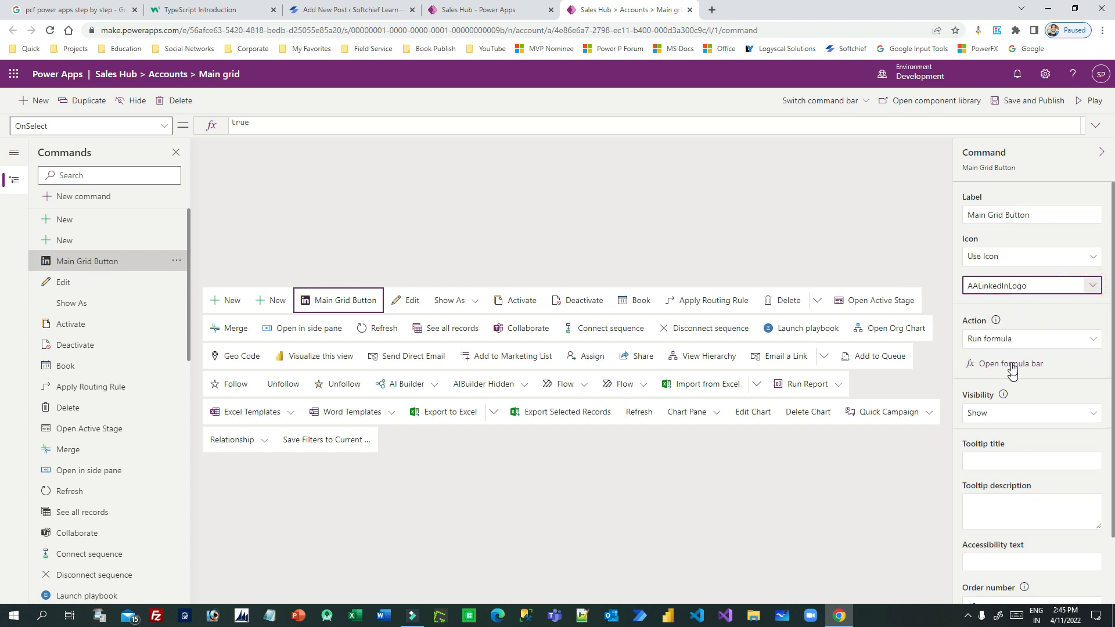
pyautogui.click(977, 347)
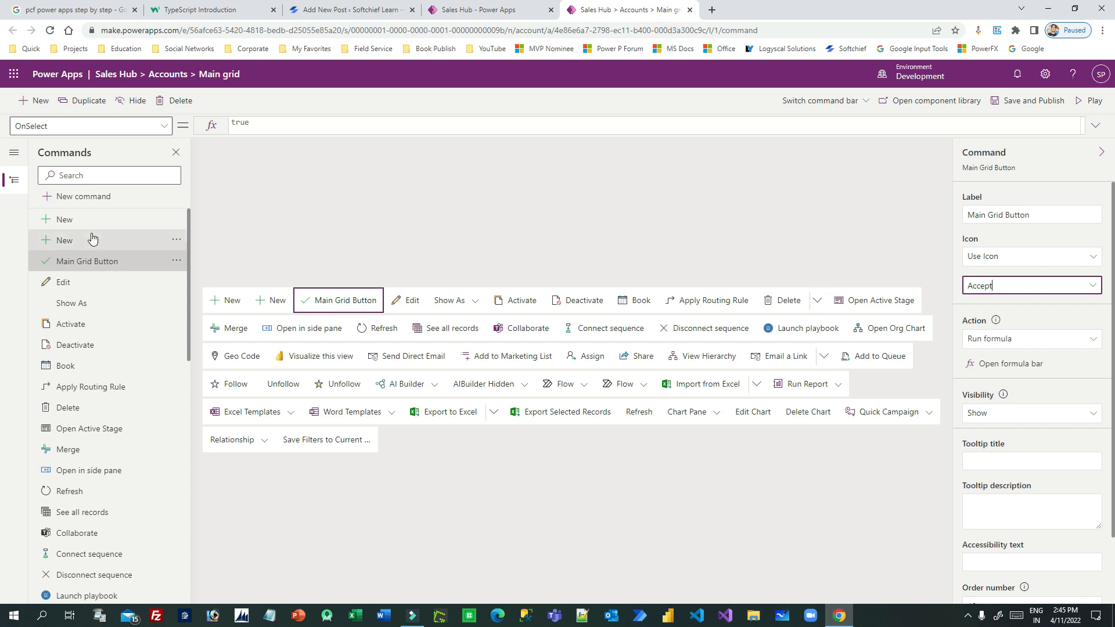
pyautogui.tripleClick(1036, 214)
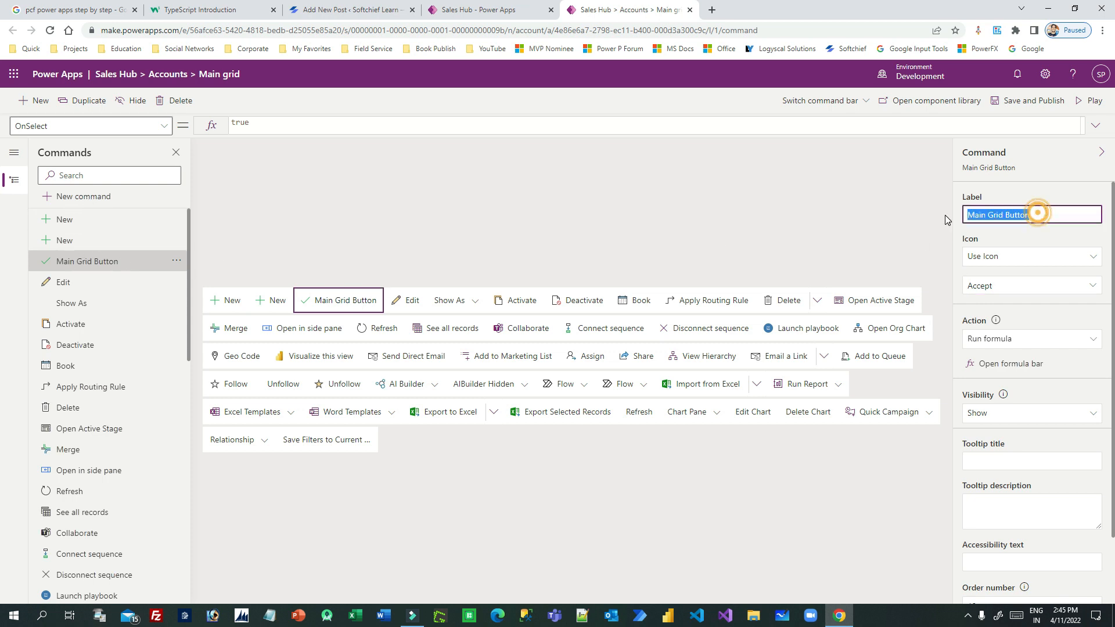
# Step: Switch the button's action to Run JavaScript to view its library and function settings, and return it to Run formula
pyautogui.scroll(-1, 1057, 360)
pyautogui.scroll(-1, 1056, 362)
pyautogui.moveTo(968, 265); pyautogui.dragTo(1021, 267)
pyautogui.click(1016, 282)
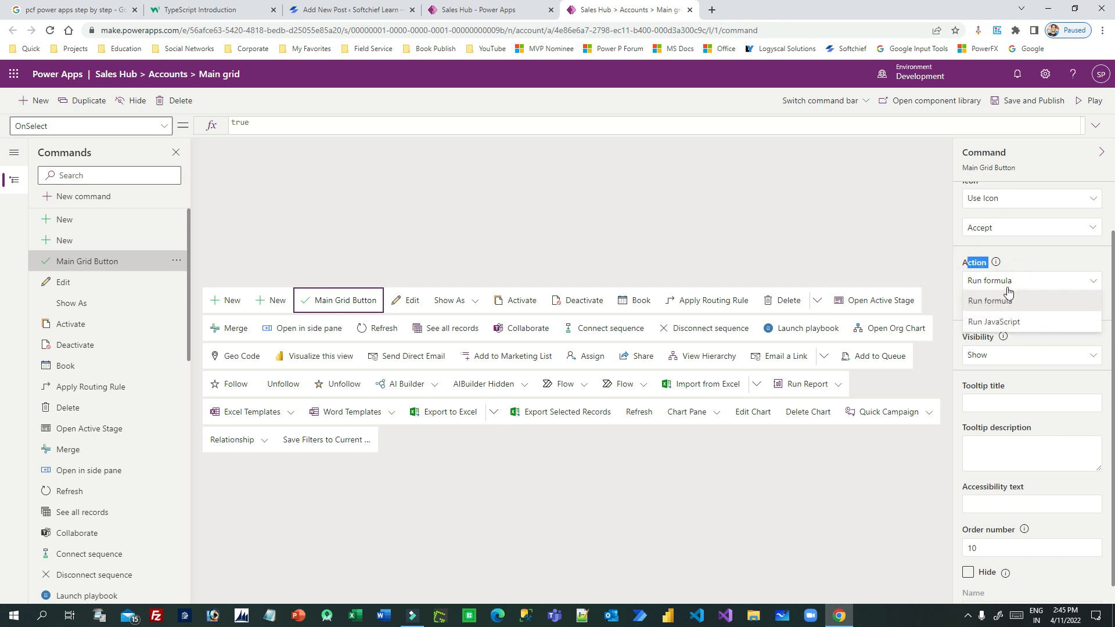
pyautogui.click(997, 322)
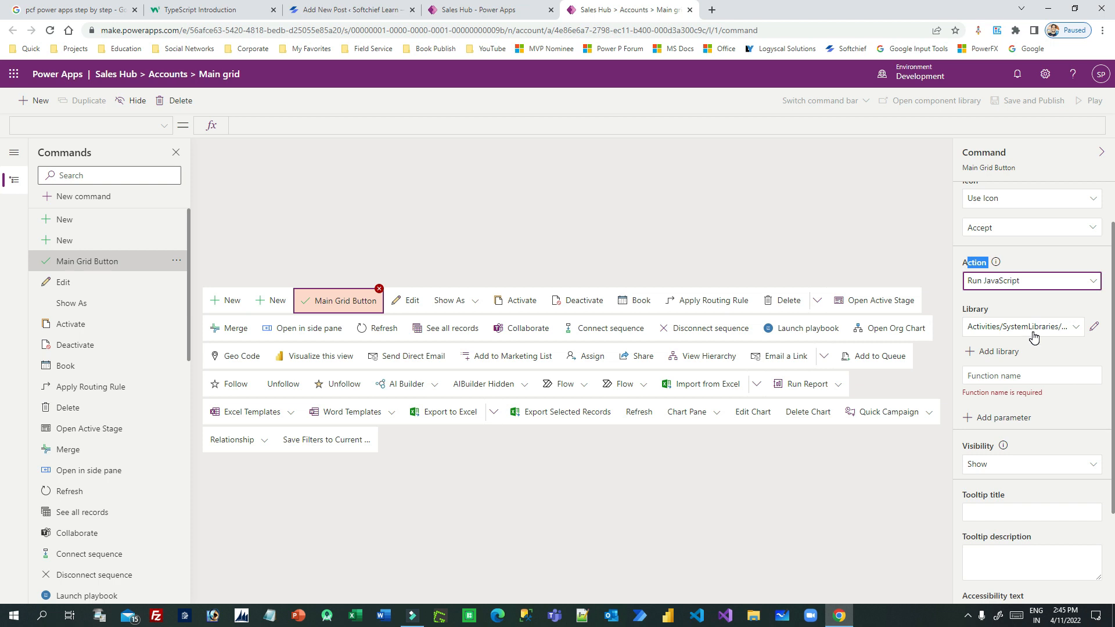
pyautogui.click(1020, 382)
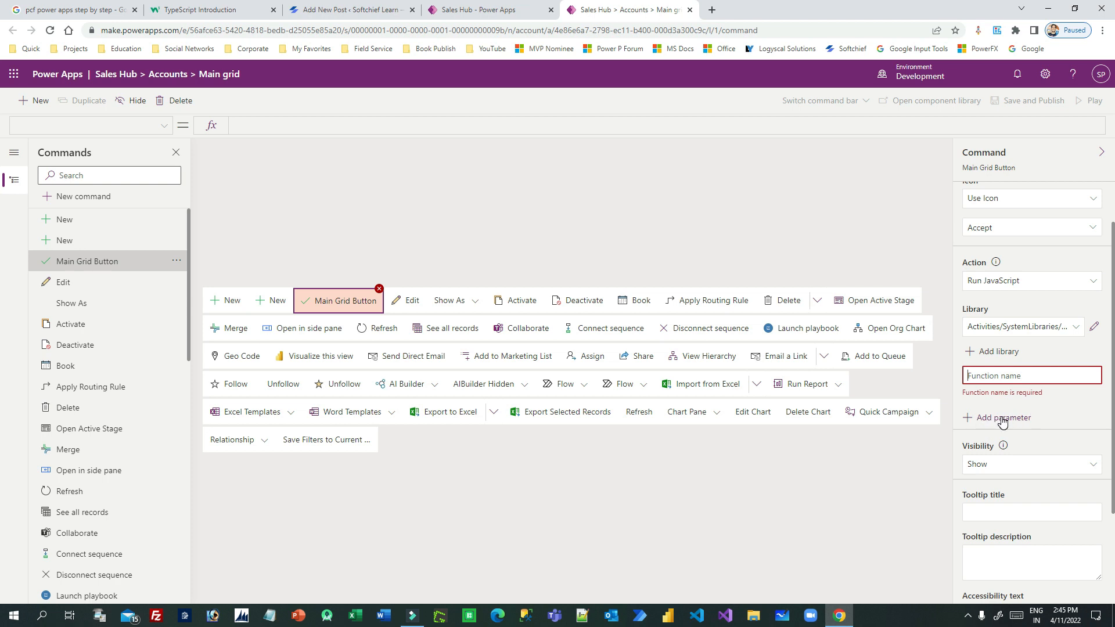
pyautogui.click(1009, 283)
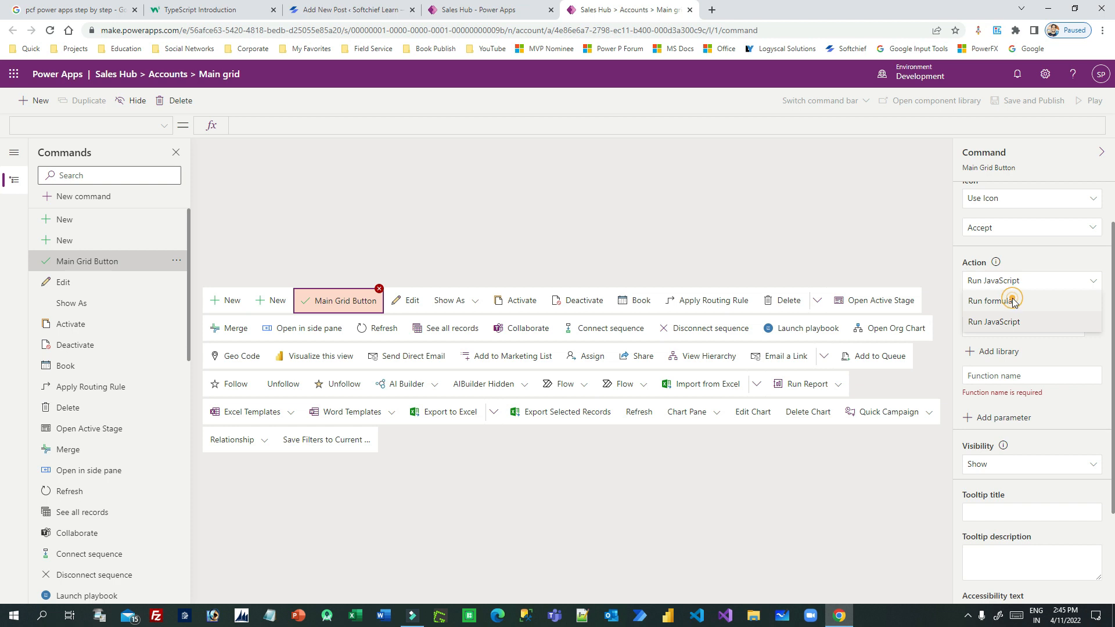
pyautogui.click(1013, 301)
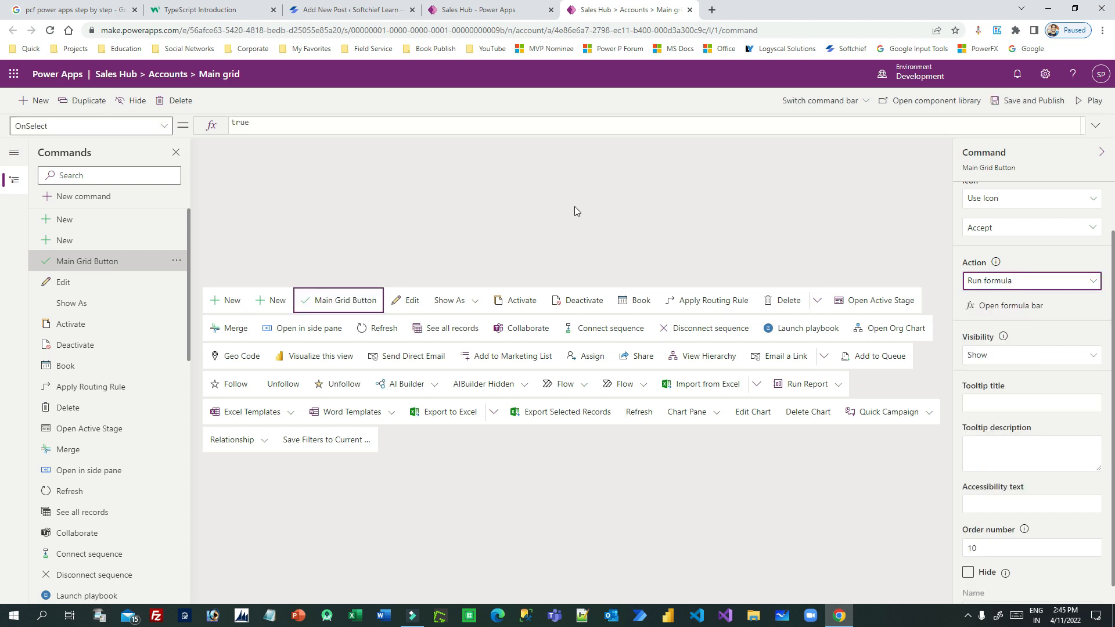
# Step: Set the button's OnSelect formula to Notify("You have clicked me. I am a Main grid button.")
pyautogui.click(163, 126)
pyautogui.click(105, 143)
pyautogui.click(258, 123)
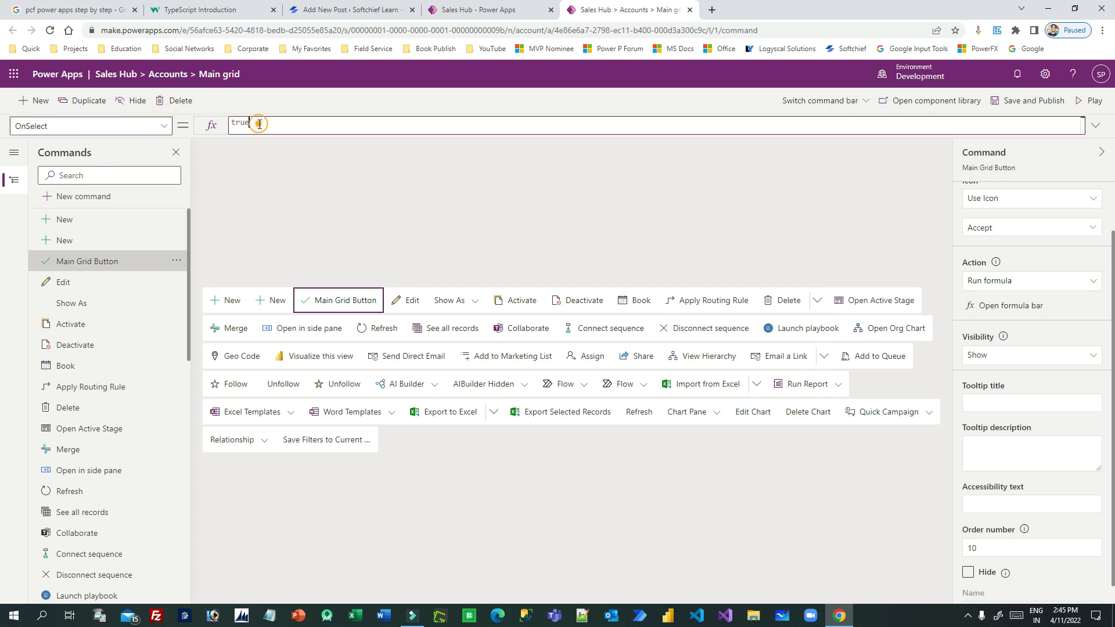
pyautogui.click(250, 125)
pyautogui.doubleClick(284, 125)
pyautogui.write('Notify')
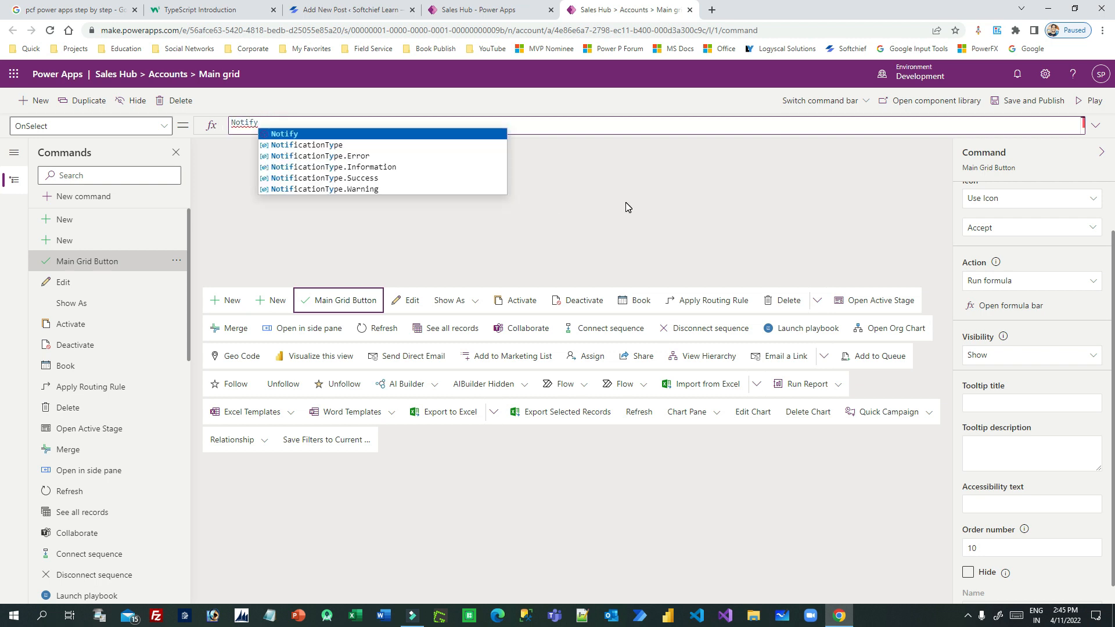
pyautogui.write('()"You hav')
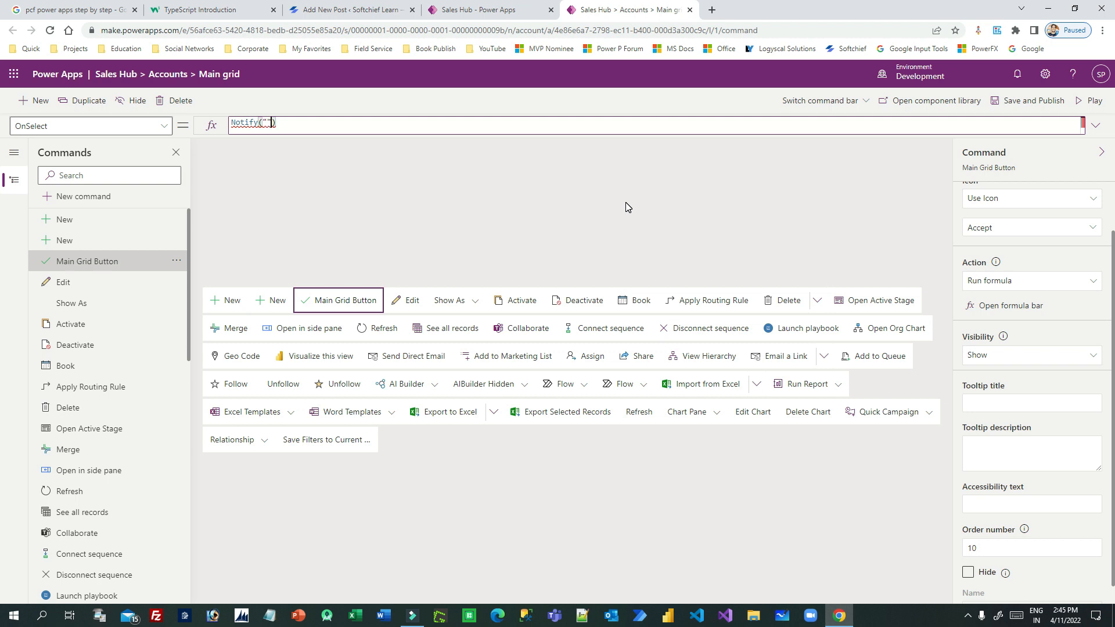
pyautogui.write('e clicked me ')
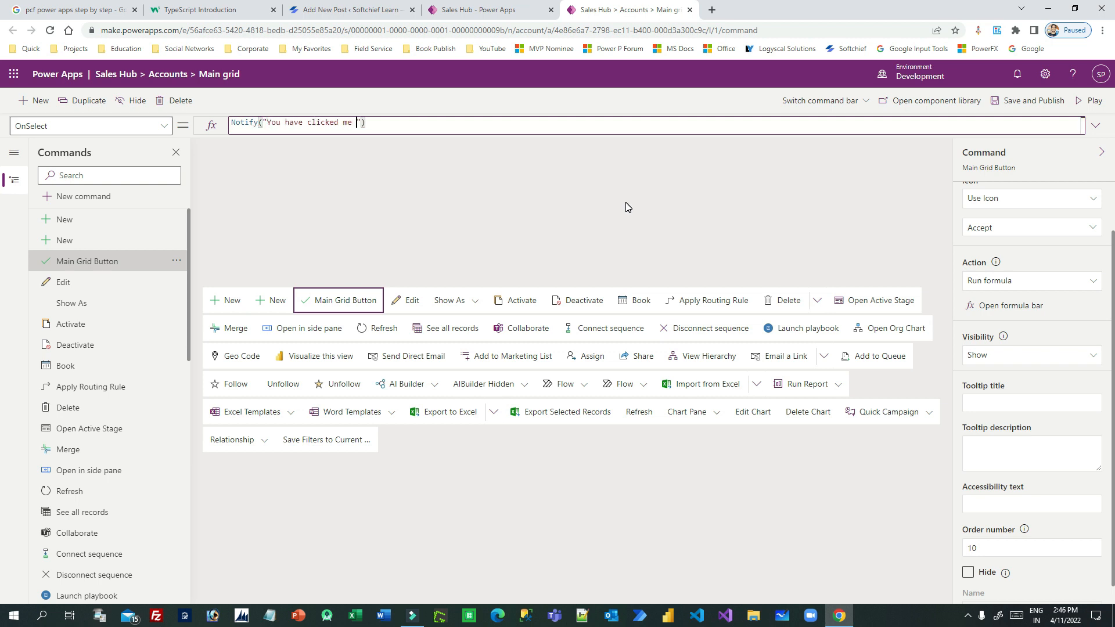
pyautogui.write(' I am a Grid')
pyautogui.press('BackSpace')
pyautogui.press('BackSpace')
pyautogui.press('BackSpace')
pyautogui.press('BackSpace')
pyautogui.write('Main grid button')
pyautogui.moveTo(495, 126); pyautogui.dragTo(244, 123)
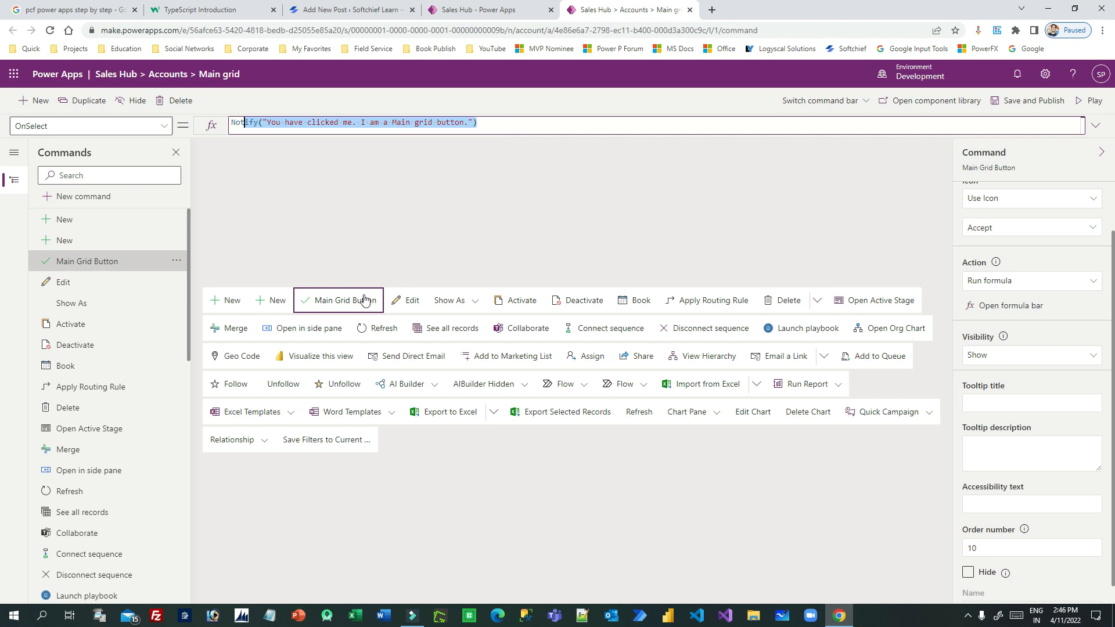
pyautogui.click(357, 123)
pyautogui.moveTo(504, 124); pyautogui.dragTo(263, 116)
pyautogui.click(495, 123)
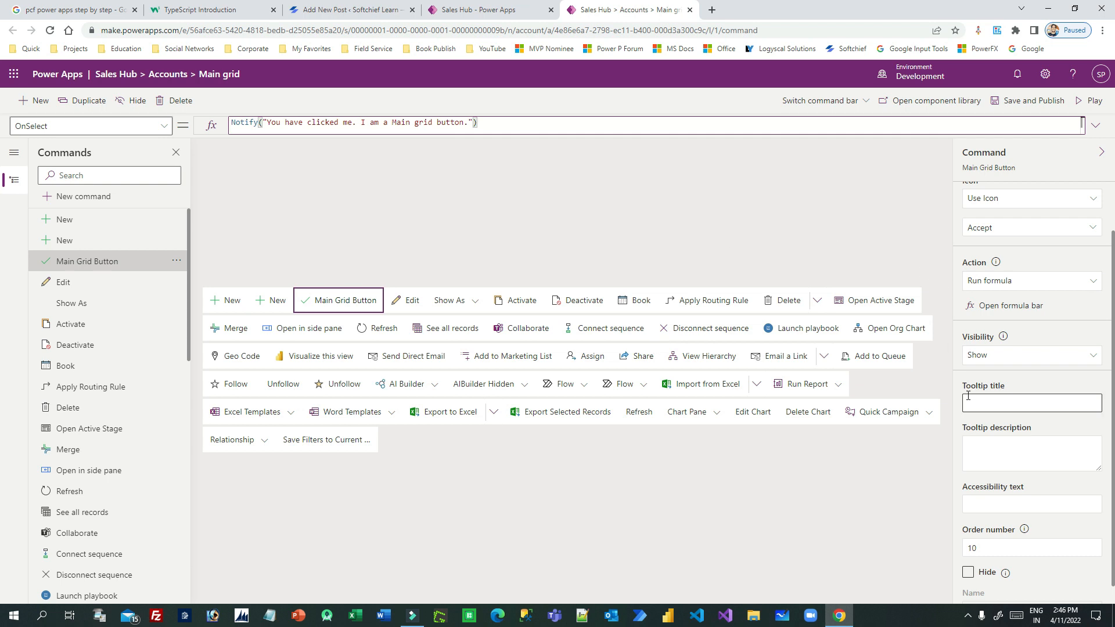
# Step: Review the button's Visibility options and keep the setting at Show
pyautogui.scroll(-1, 1006, 374)
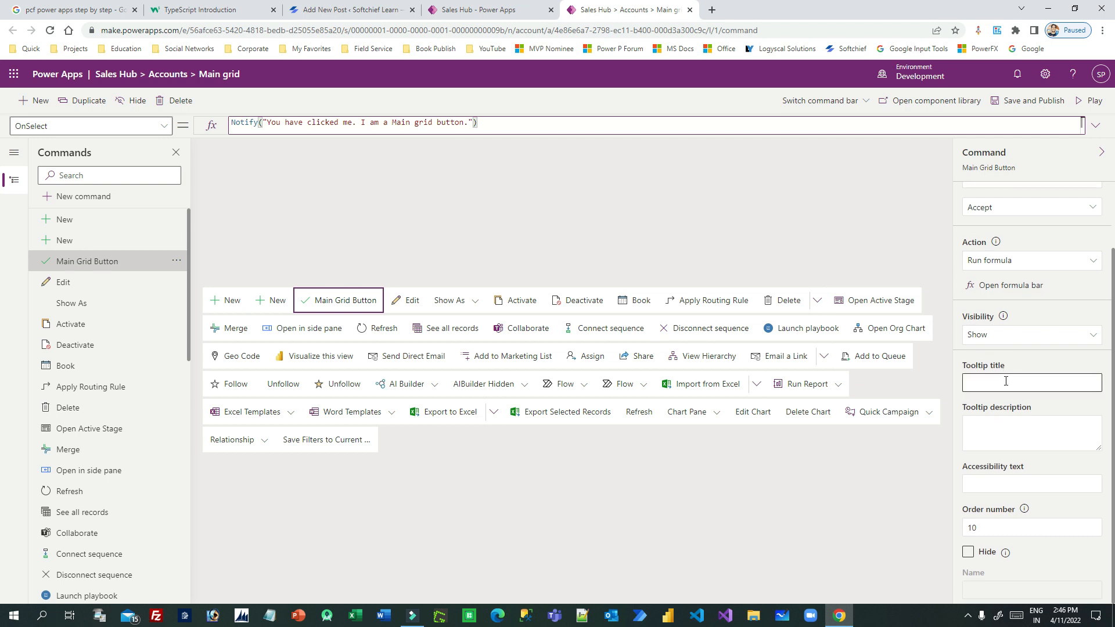
pyautogui.moveTo(967, 316); pyautogui.dragTo(1009, 319)
pyautogui.click(1031, 316)
pyautogui.click(1033, 316)
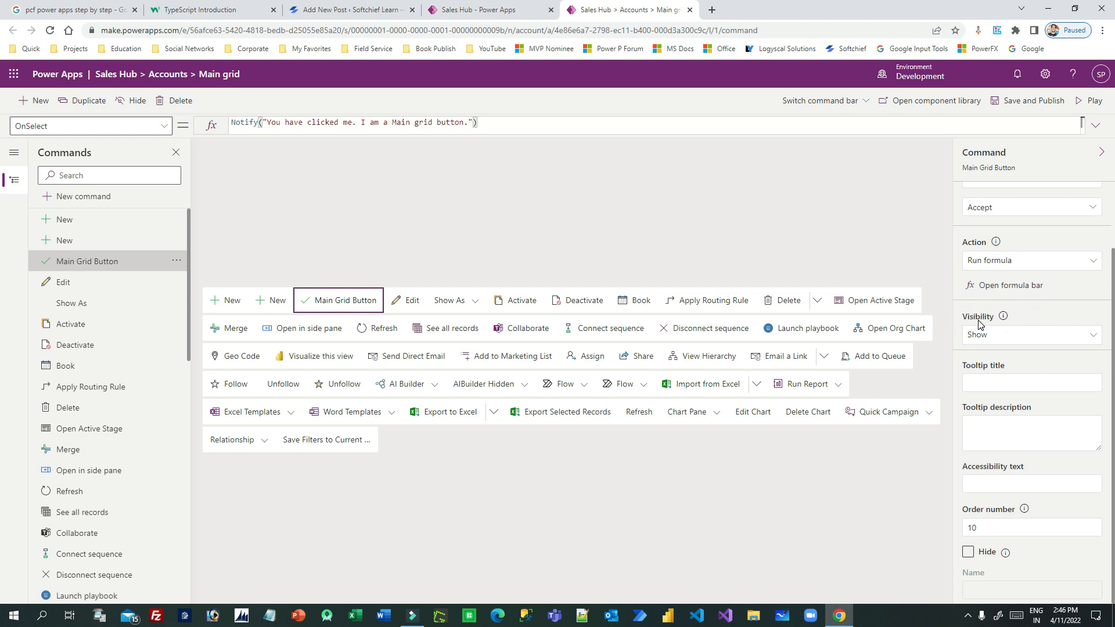
pyautogui.click(990, 336)
pyautogui.click(990, 354)
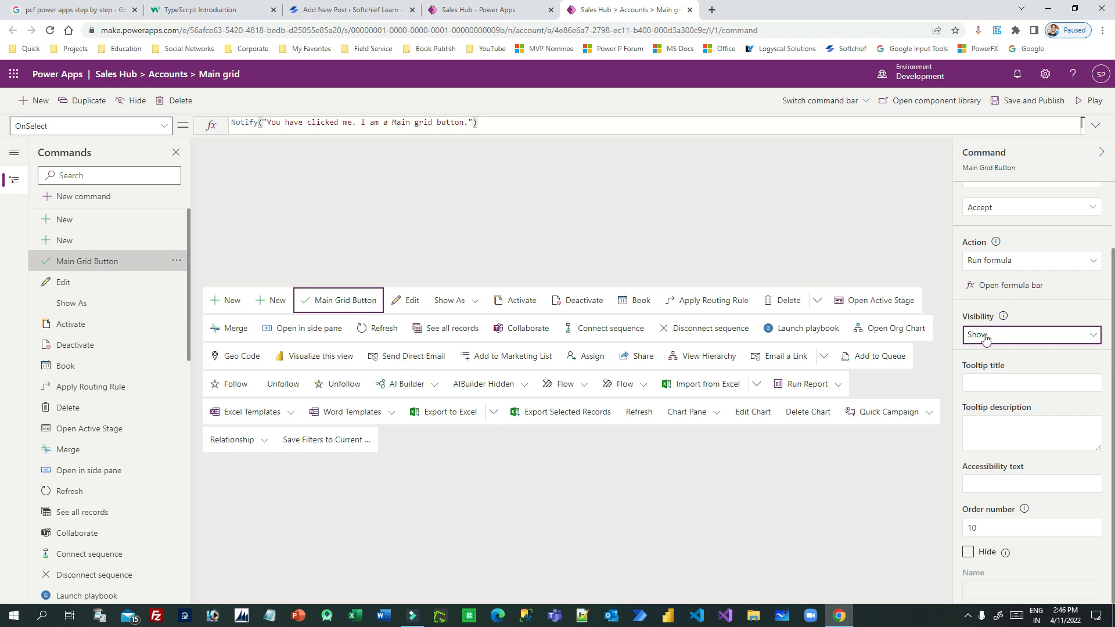
# Step: Save and publish the Main grid command bar, and play Sales Hub to open its Accounts list
pyautogui.click(1016, 101)
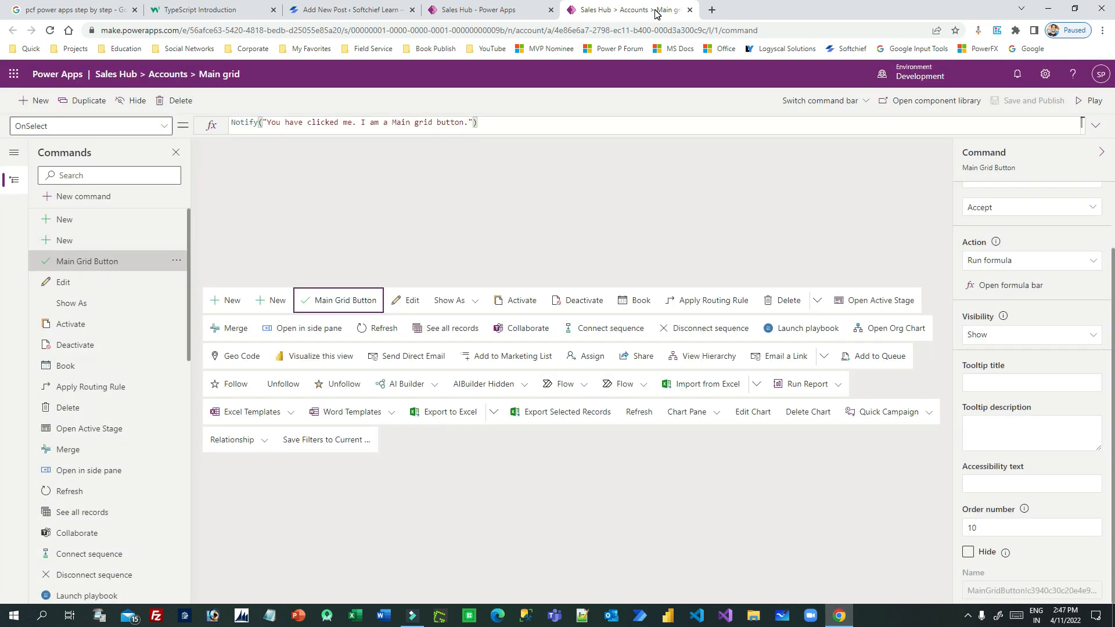
pyautogui.click(1089, 101)
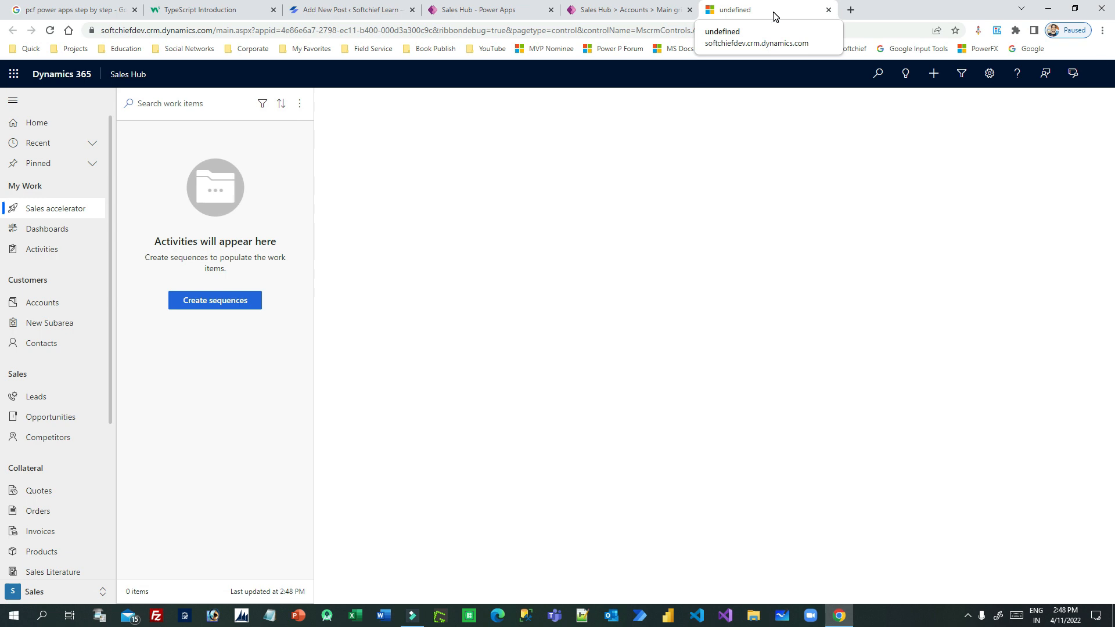
pyautogui.click(55, 308)
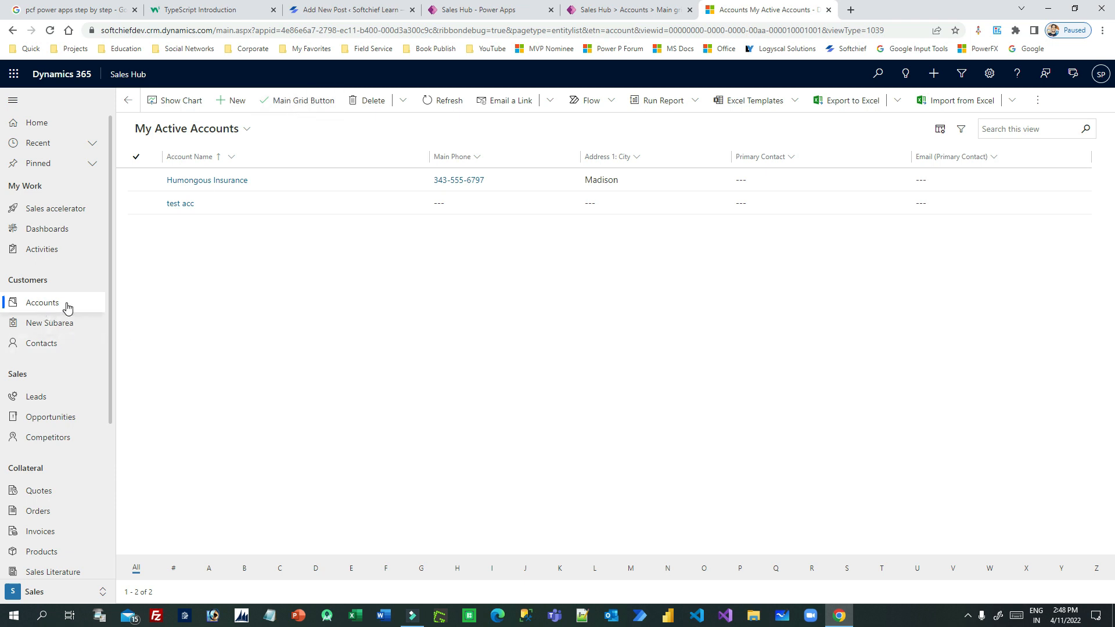
# Step: Test Main Grid Button on the My Active Accounts grid, read the error details, and dismiss the dialog
pyautogui.click(286, 102)
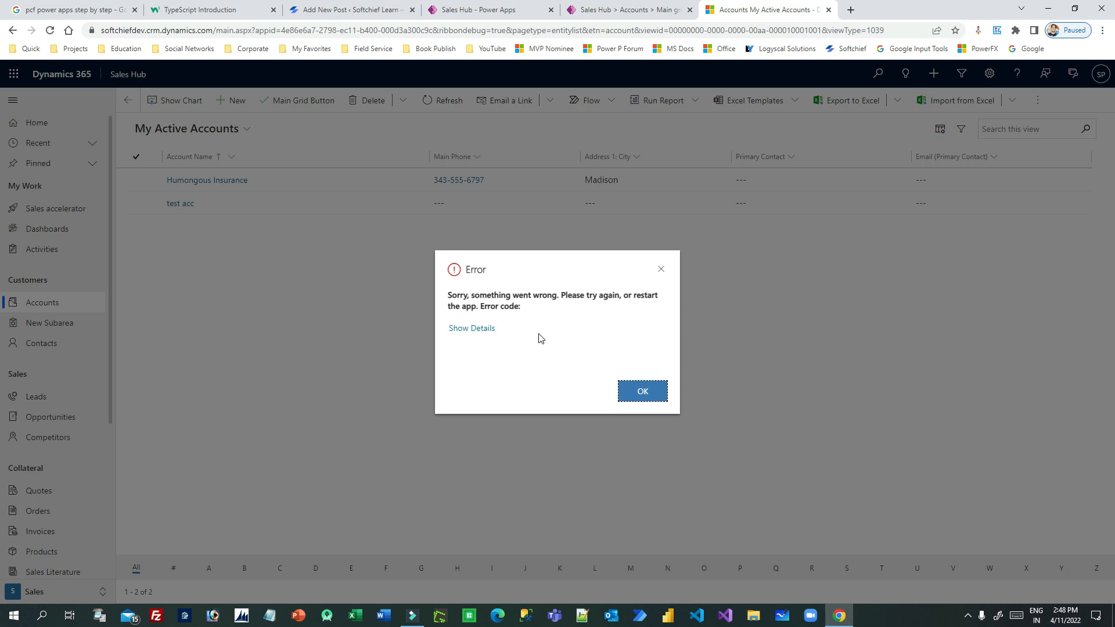
pyautogui.click(472, 328)
pyautogui.scroll(-1, 575, 351)
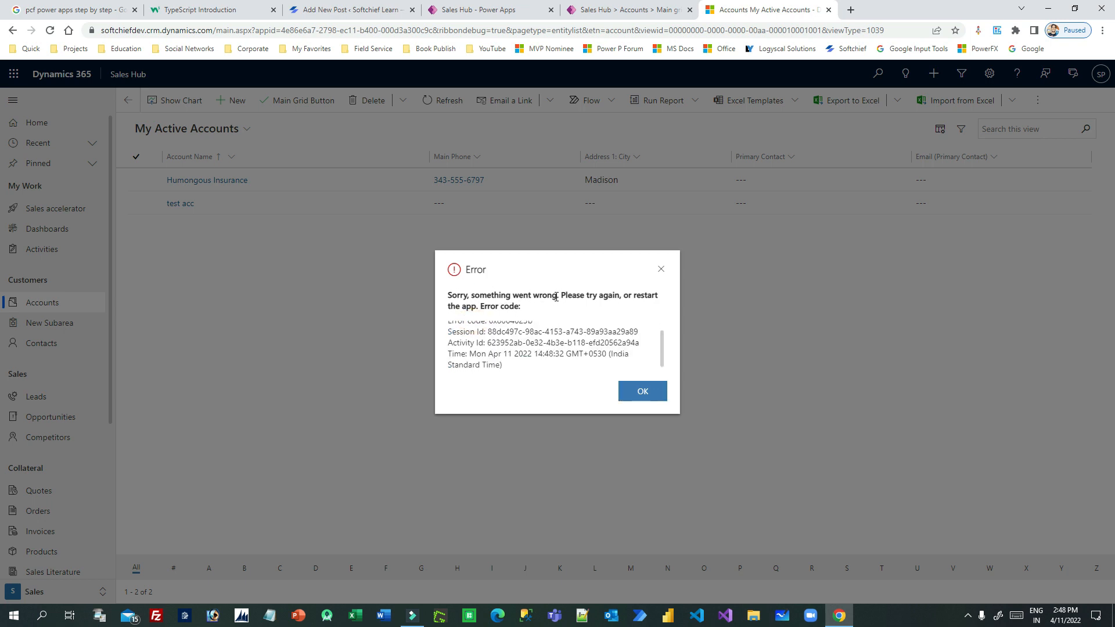
pyautogui.click(642, 391)
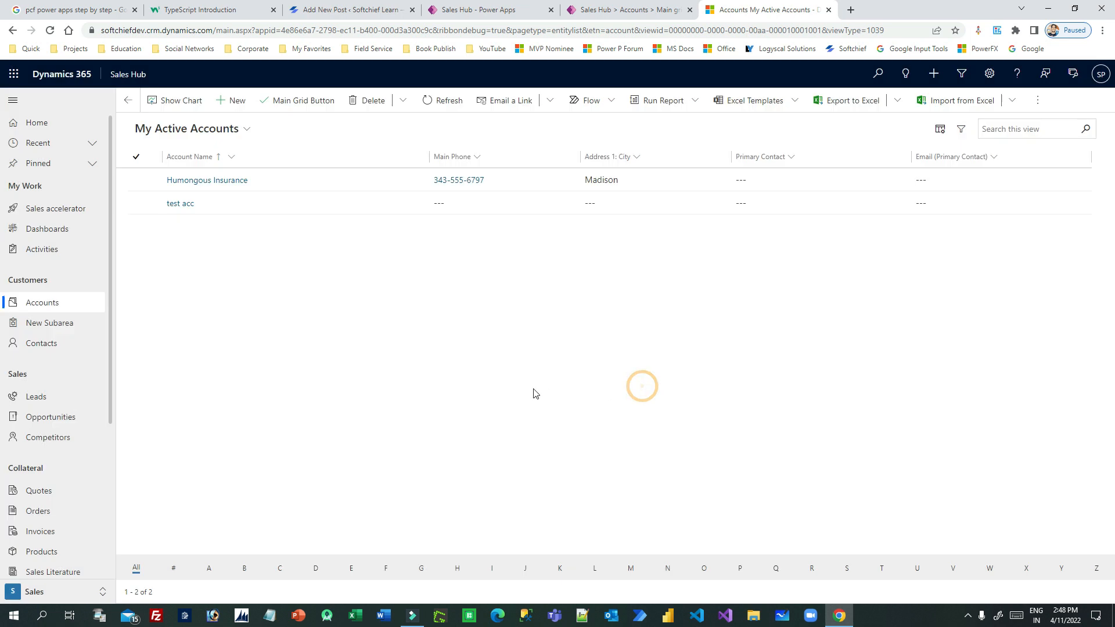
# Step: Reload the Accounts page, recheck the button's Notify formula in the command designer, and retest Main Grid Button on the grid
pyautogui.press('F5')
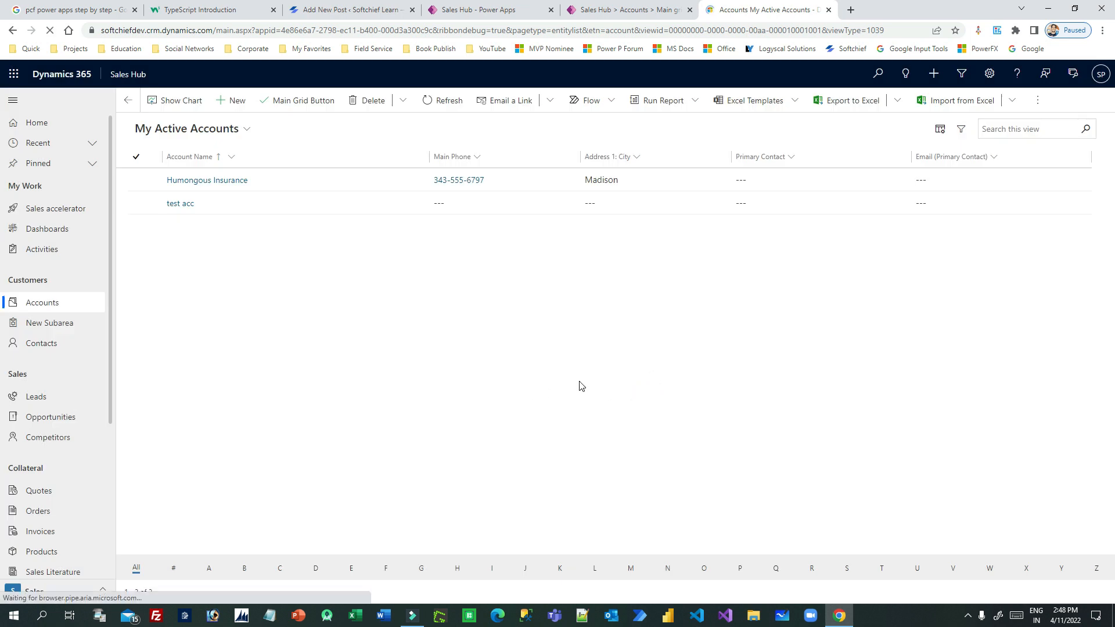
pyautogui.click(623, 15)
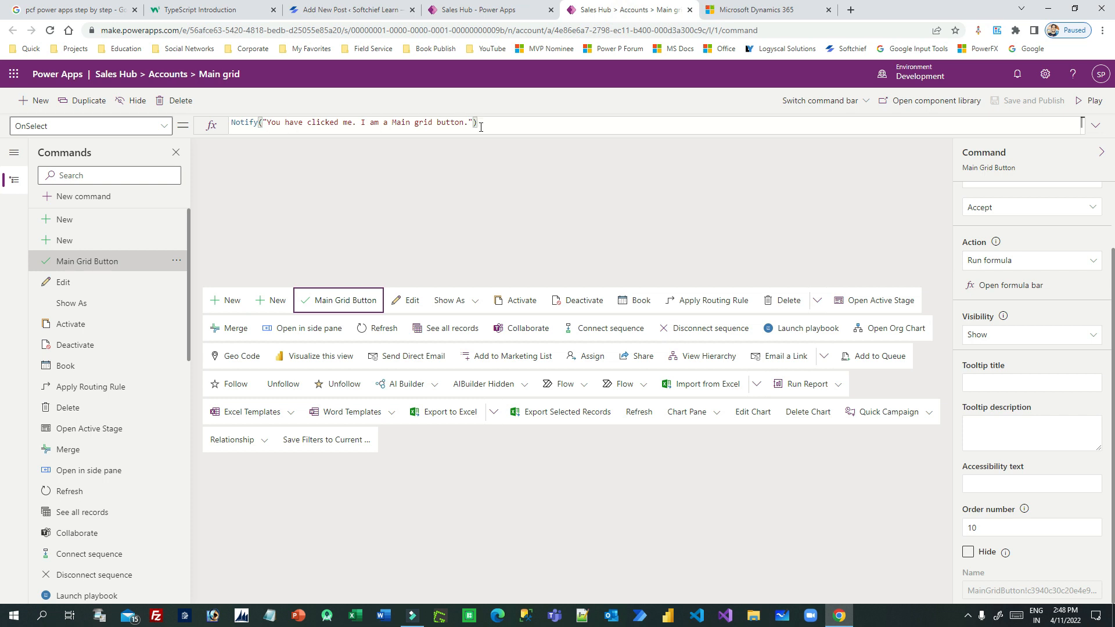
pyautogui.click(746, 10)
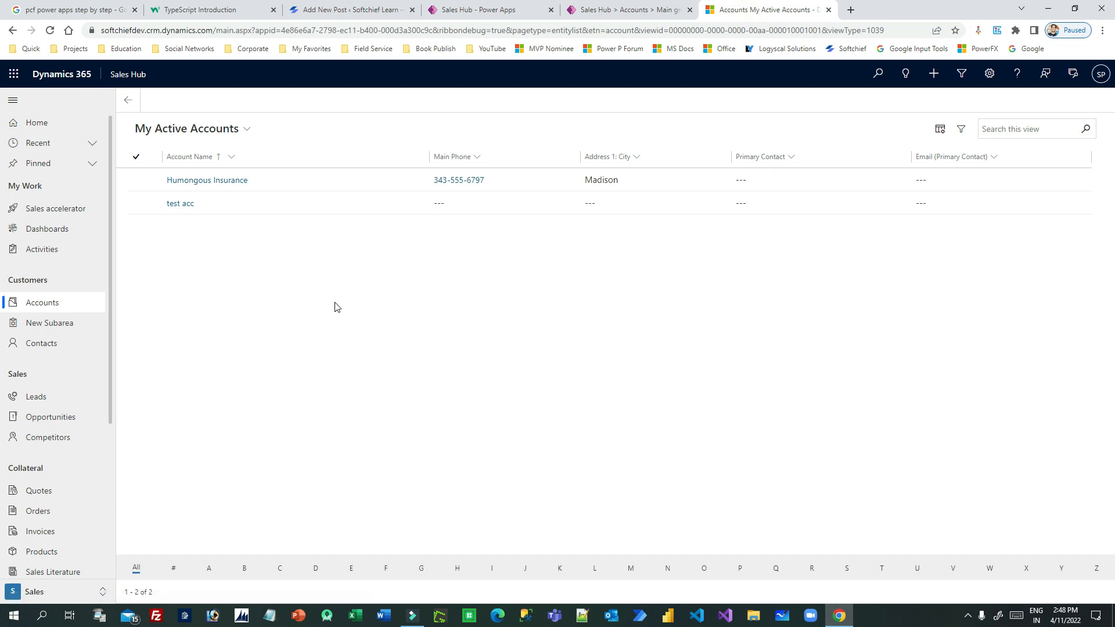
pyautogui.click(302, 104)
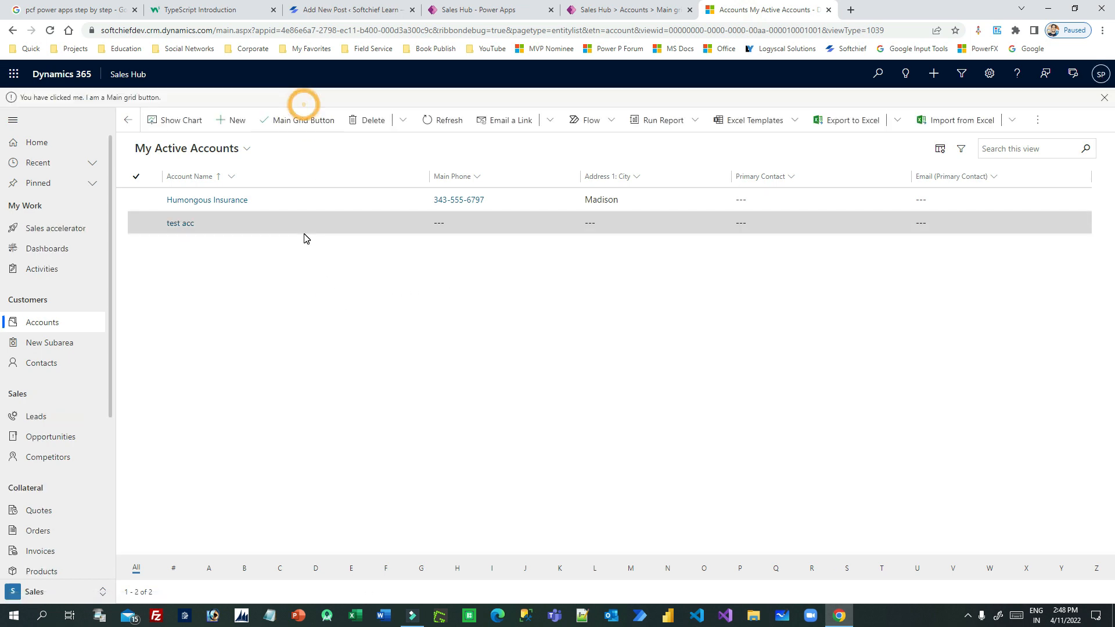
# Step: Read the notification text above the Accounts grid and run Main Grid Button once more
pyautogui.moveTo(51, 95); pyautogui.dragTo(93, 96)
pyautogui.click(193, 92)
pyautogui.click(227, 96)
pyautogui.click(141, 96)
pyautogui.click(169, 94)
pyautogui.click(296, 124)
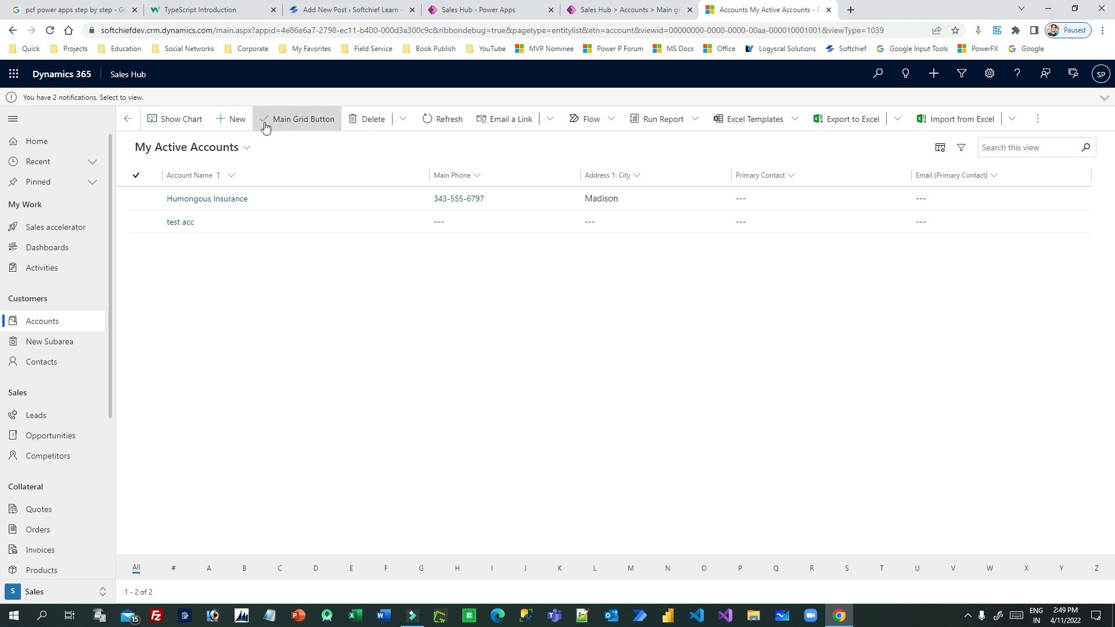
# Step: Compare the grid's commands with and without the Humongous Insurance account selected, including the overflow commands for the selected record
pyautogui.click(148, 201)
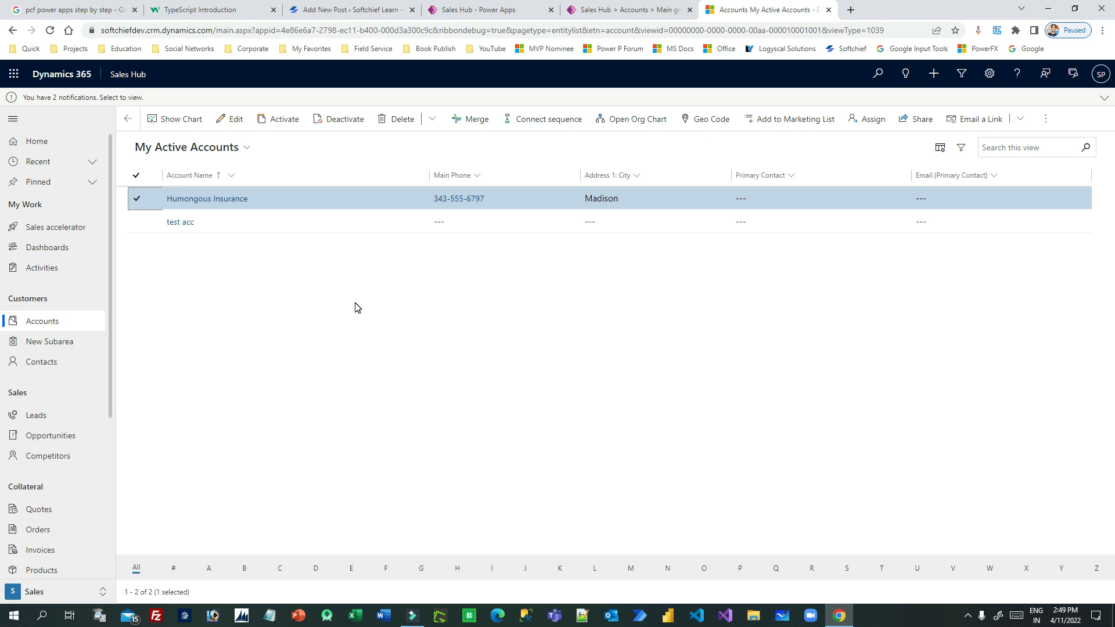
pyautogui.click(1104, 97)
pyautogui.click(1104, 97)
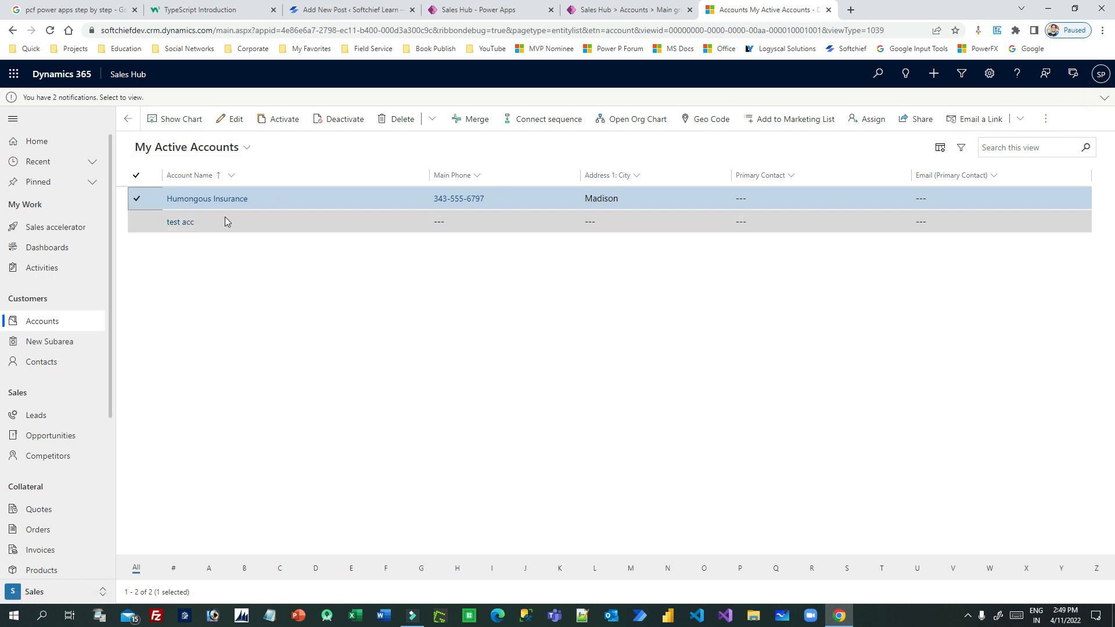
pyautogui.click(139, 200)
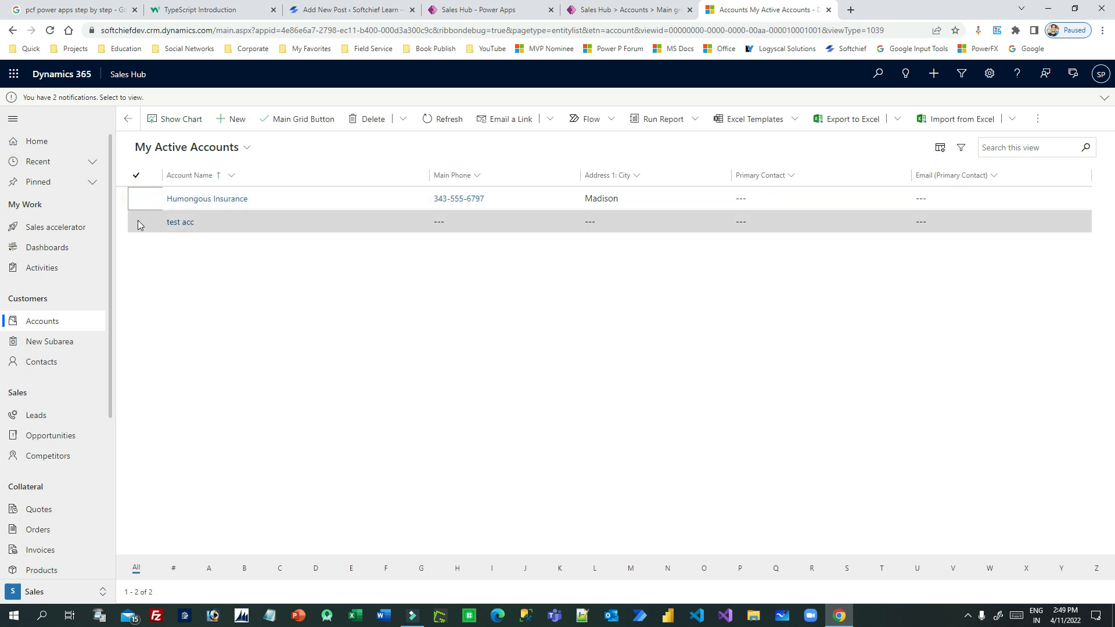
pyautogui.click(141, 199)
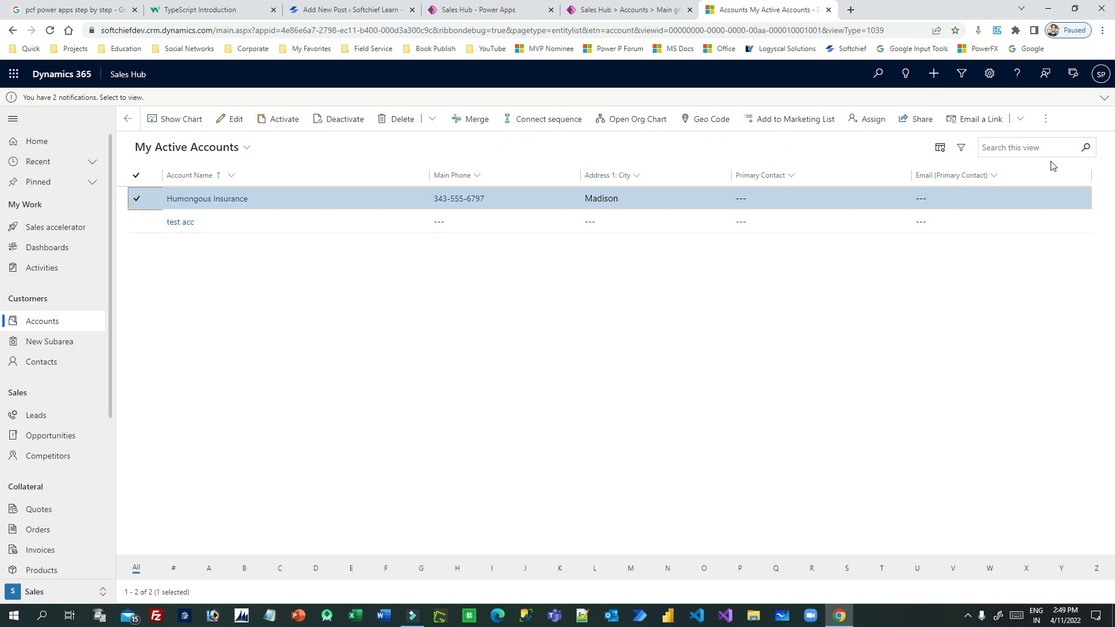
pyautogui.click(1038, 122)
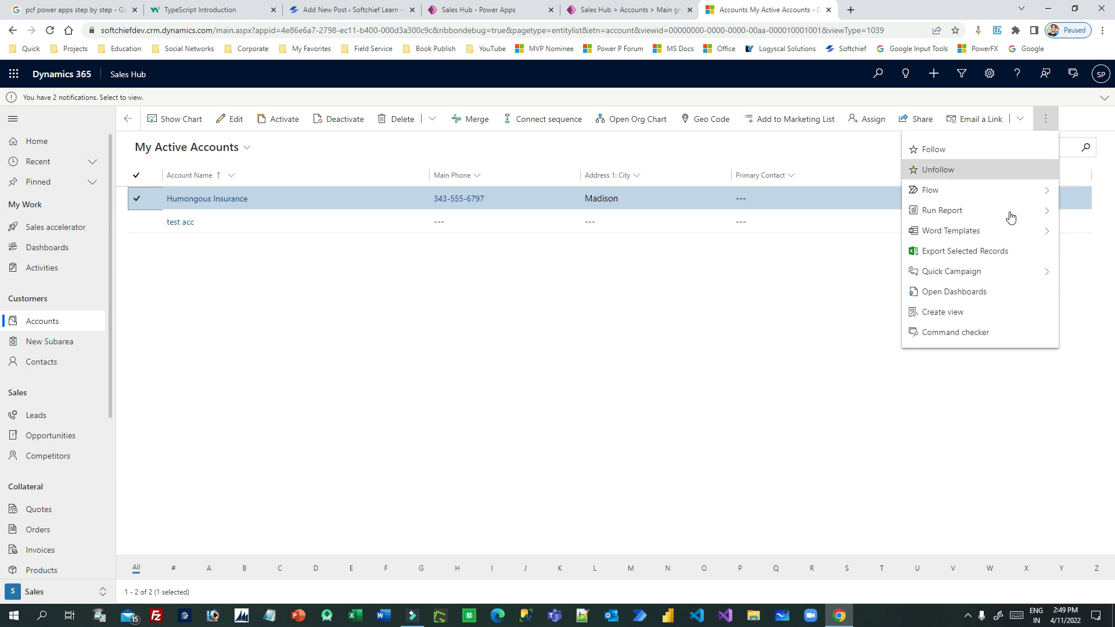
# Step: Clear the Humongous Insurance selection and, in the command designer, set Main Grid Button's visibility to Show on condition from formula
pyautogui.click(704, 368)
pyautogui.click(140, 200)
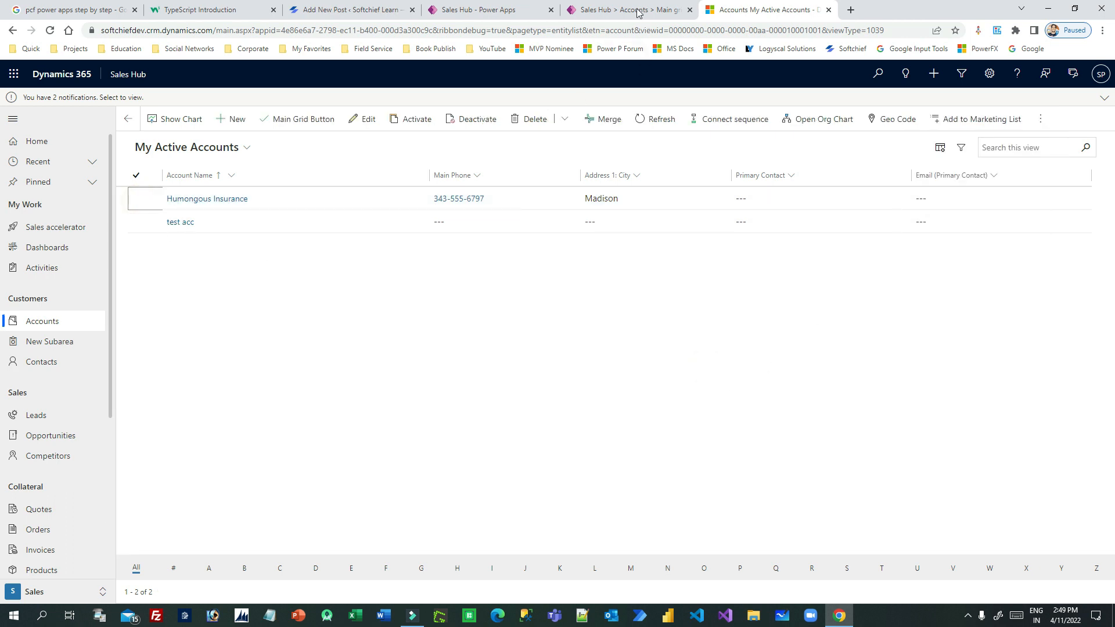
pyautogui.click(630, 10)
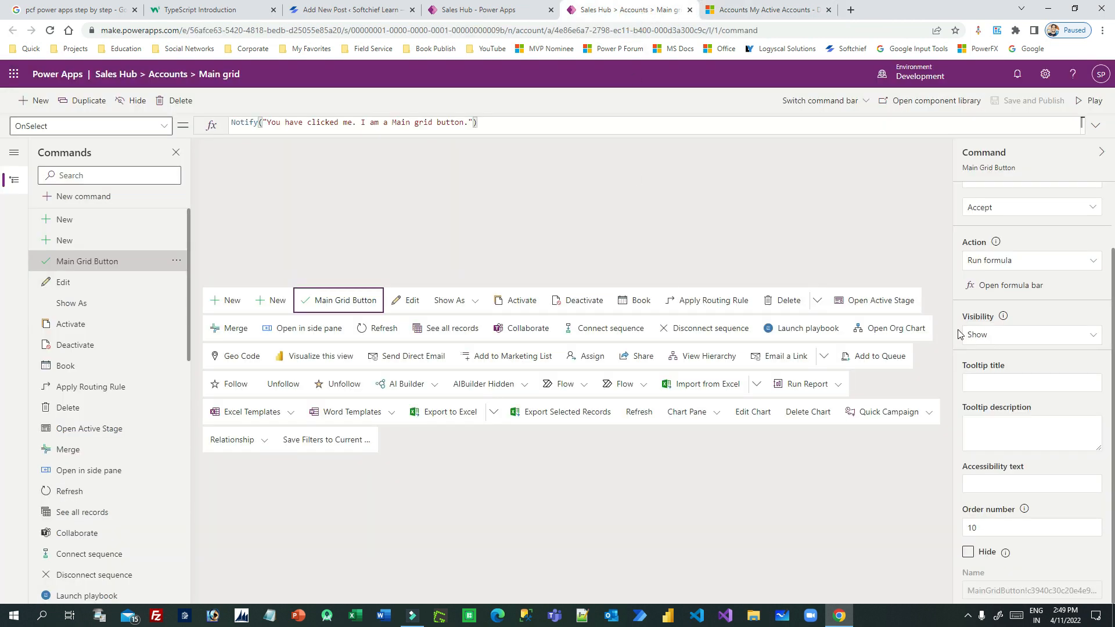
pyautogui.click(991, 345)
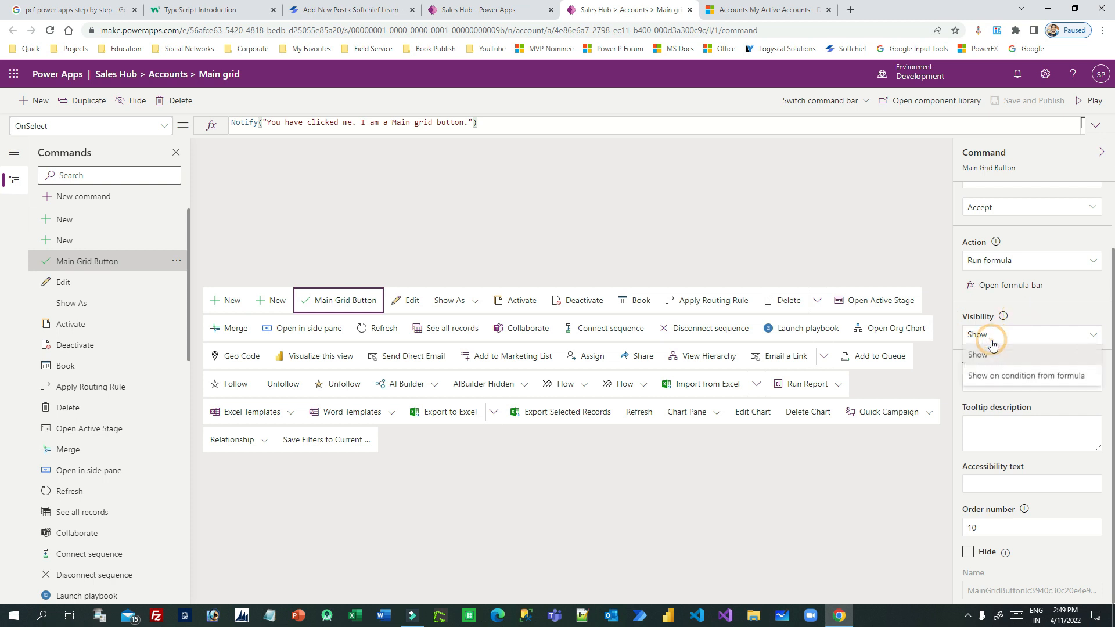
pyautogui.click(1036, 377)
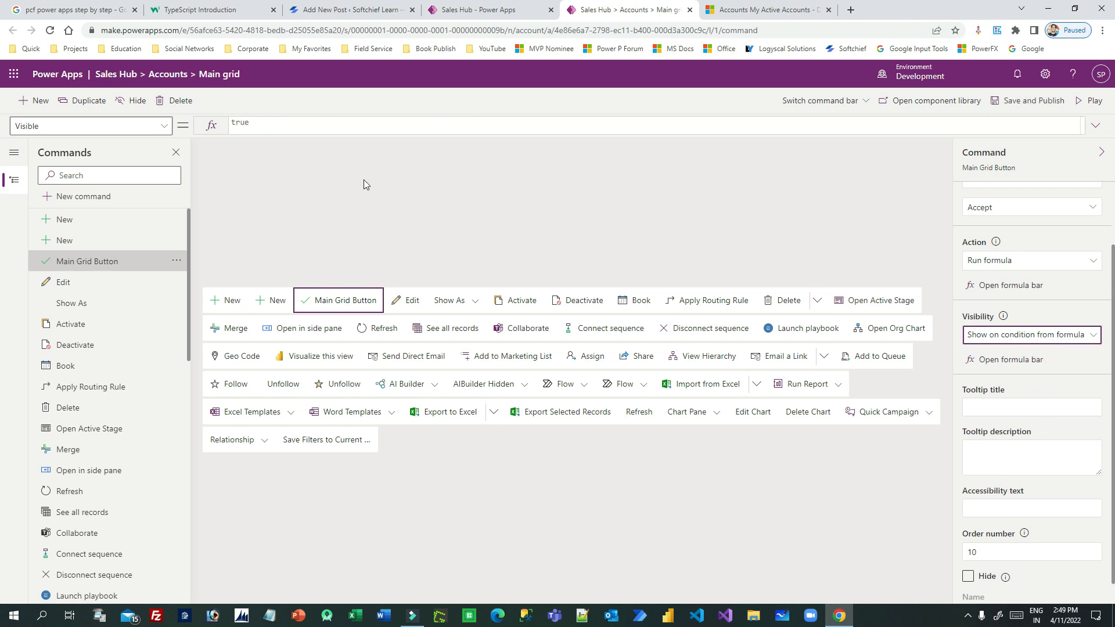
# Step: Replace the button's Visible formula with If(Self.Selected.AllItems)
pyautogui.doubleClick(243, 122)
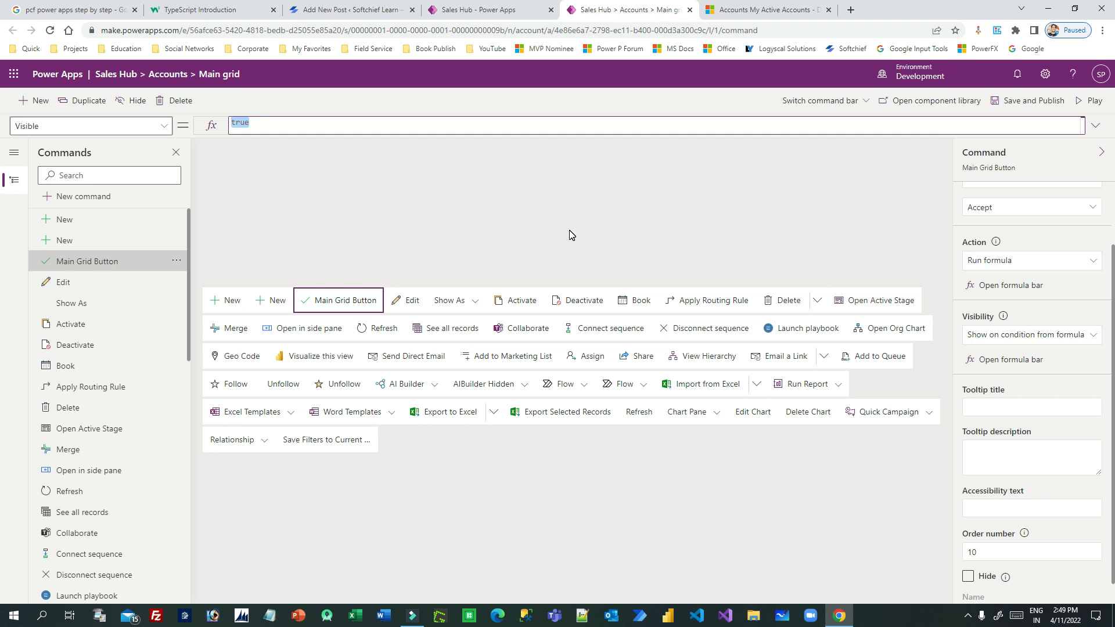
pyautogui.write('If')
pyautogui.write('()')
pyautogui.write('Self.')
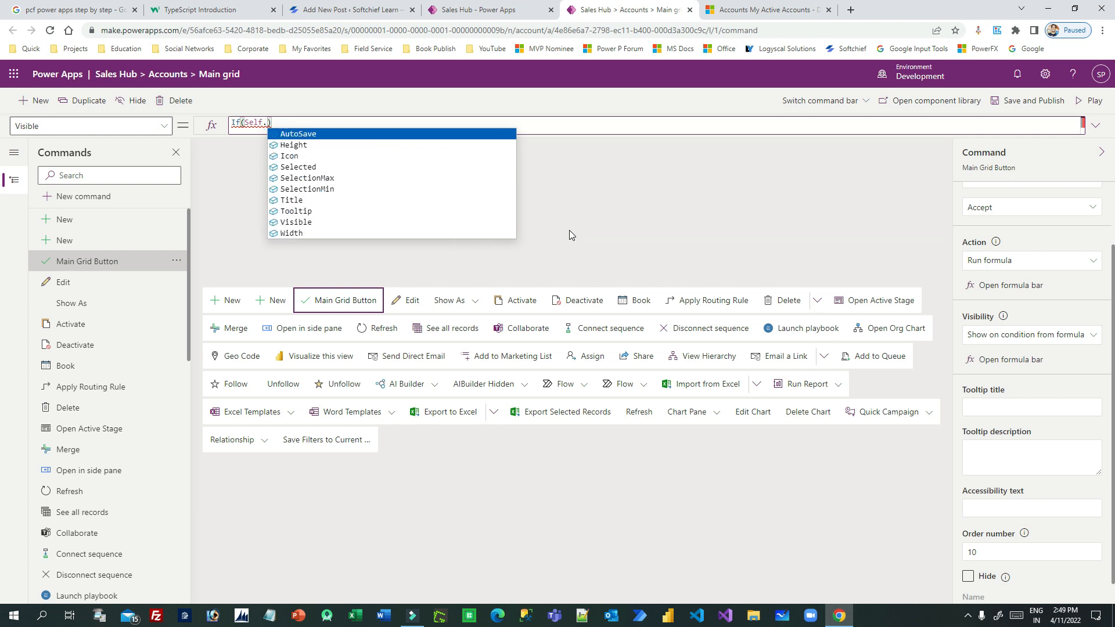
pyautogui.write('Selected')
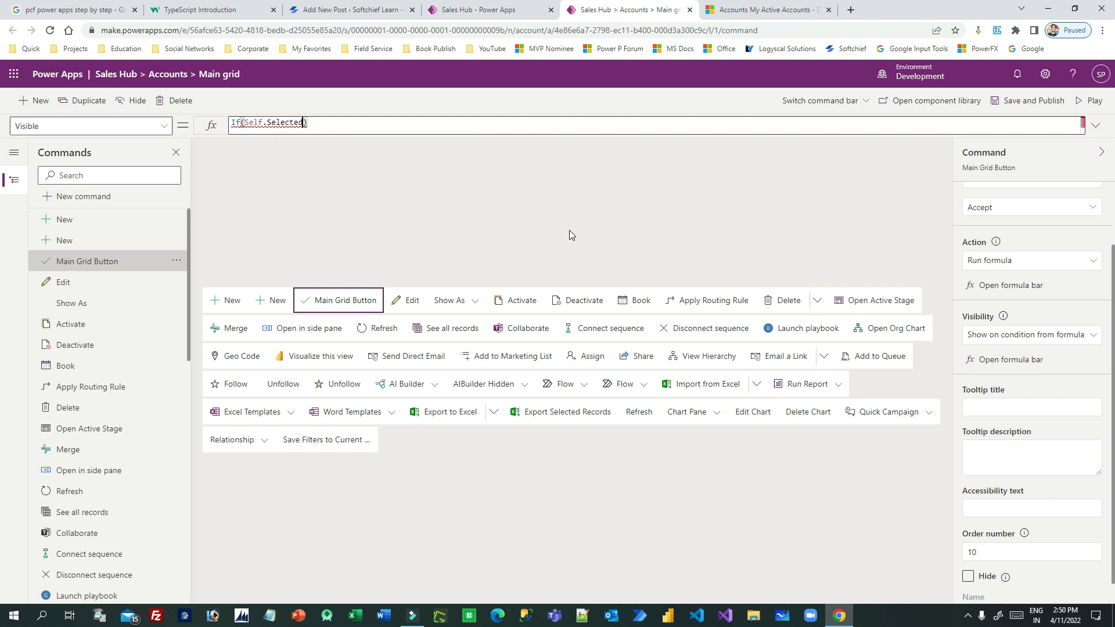
pyautogui.write('.')
pyautogui.press('Tab')
# Step: Wrap Self.Selected.AllItems in the CountRows function inside the If condition
pyautogui.press('Left')
pyautogui.press('Left')
pyautogui.press('Left')
pyautogui.press('Left')
pyautogui.press('Left')
pyautogui.press('Left')
pyautogui.press('Left')
pyautogui.press('Left')
pyautogui.press('Left')
pyautogui.press('Left')
pyautogui.press('Left')
pyautogui.press('Left')
pyautogui.press('Left')
pyautogui.press('Left')
pyautogui.press('Left')
pyautogui.press('Left')
pyautogui.press('Left')
pyautogui.write('CountRow')
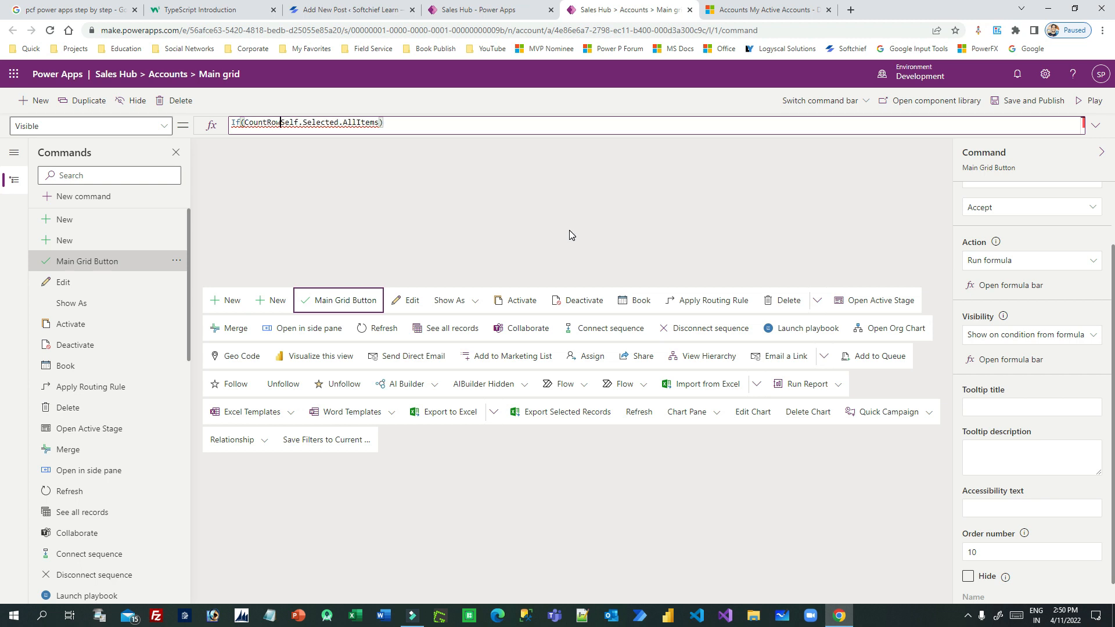
pyautogui.write('(')
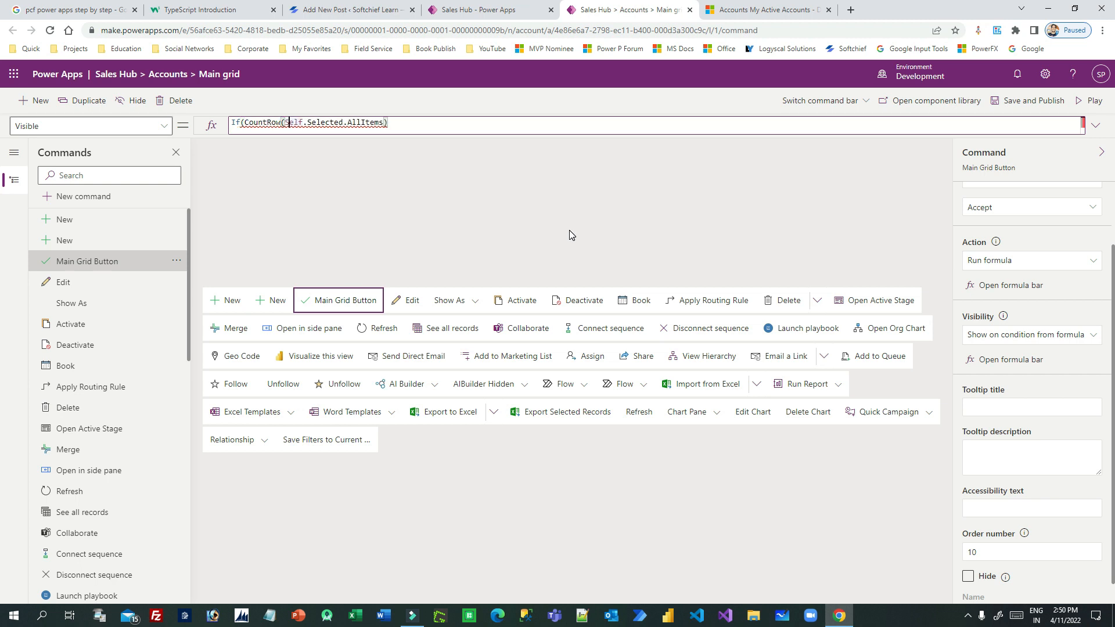
pyautogui.press('Right')
pyautogui.press('Right')
pyautogui.press('Right')
pyautogui.press('Right')
pyautogui.press('Right')
pyautogui.press('Right')
pyautogui.press('Right')
pyautogui.press('Right')
pyautogui.write(')')
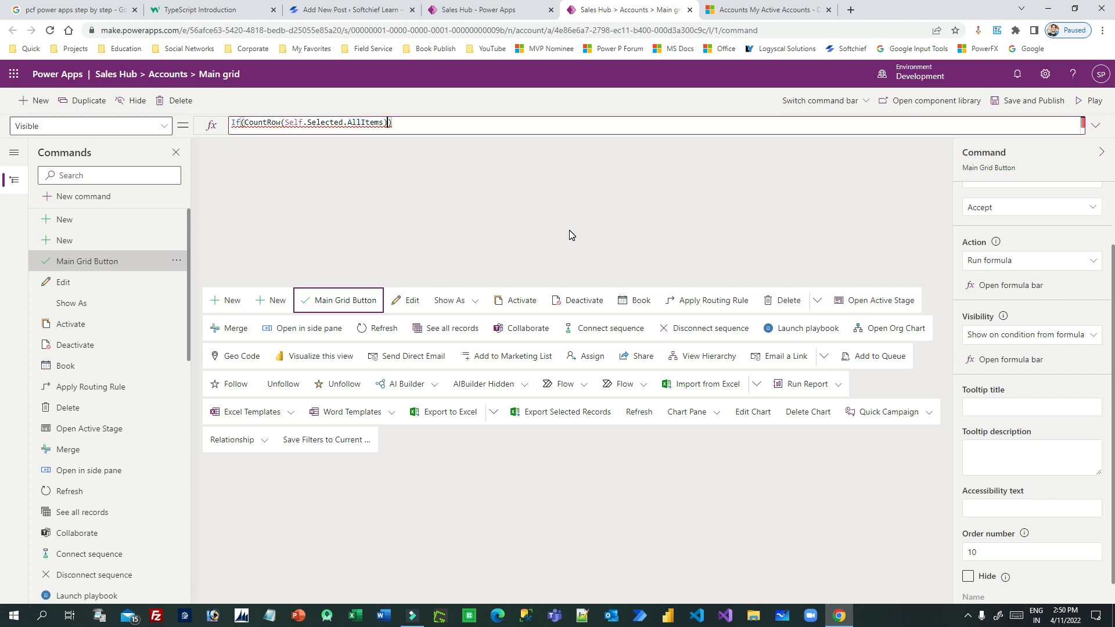
pyautogui.doubleClick(263, 123)
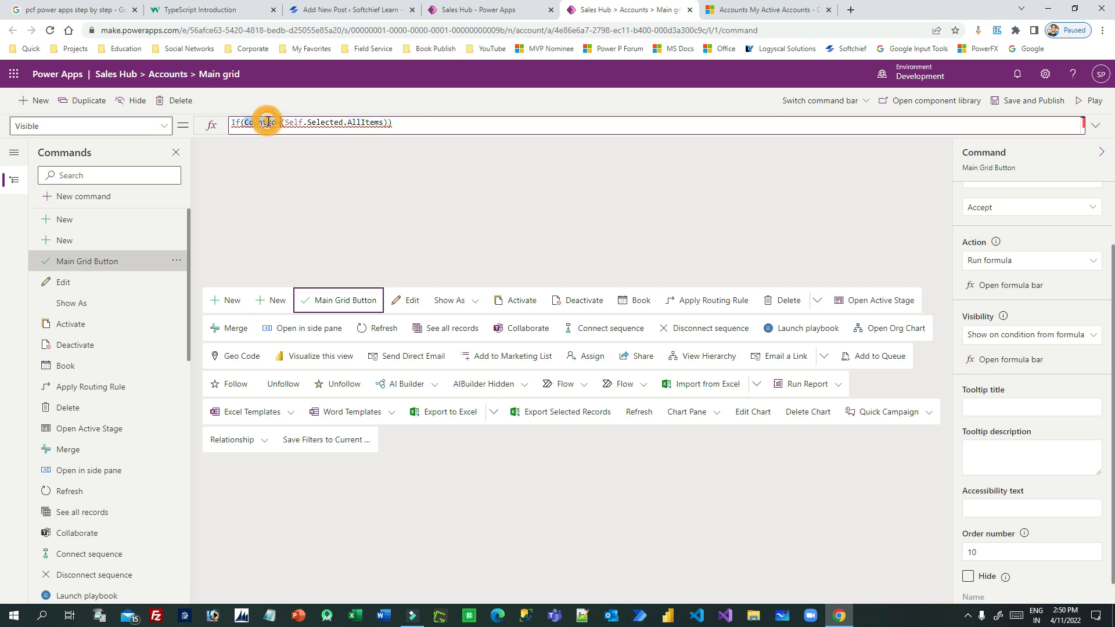
pyautogui.write('Count')
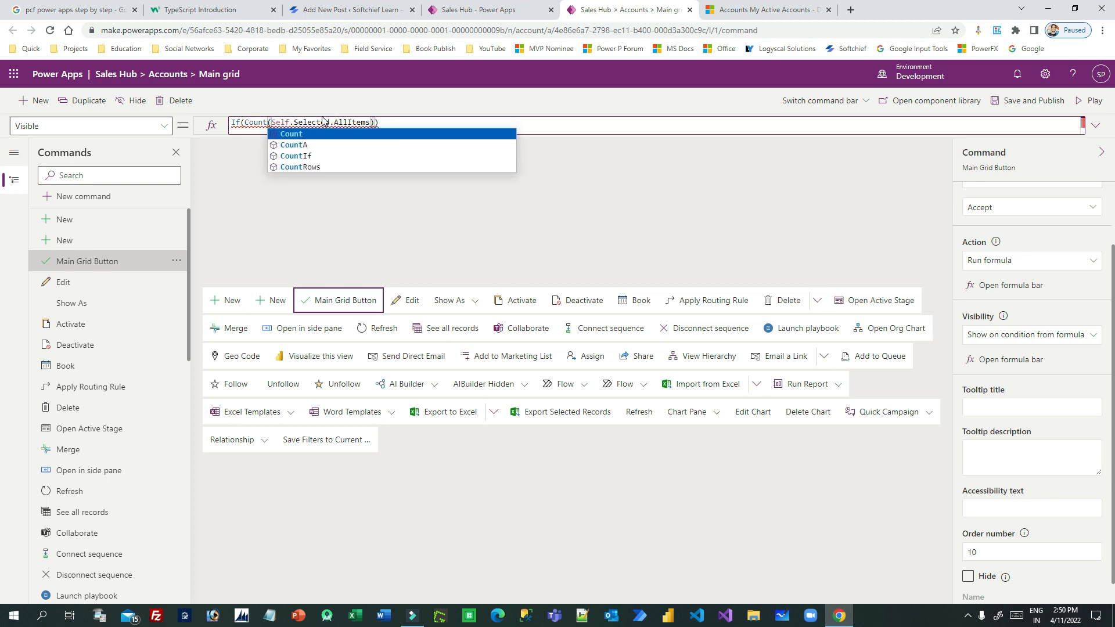
pyautogui.press('Down')
pyautogui.press('Down')
pyautogui.press('Down')
pyautogui.press('Return')
# Step: Complete the Visible formula as If(CountRows(Self.Selected.AllItems) > 0,true,false)
pyautogui.click(317, 121)
pyautogui.moveTo(396, 122)
pyautogui.write('>')
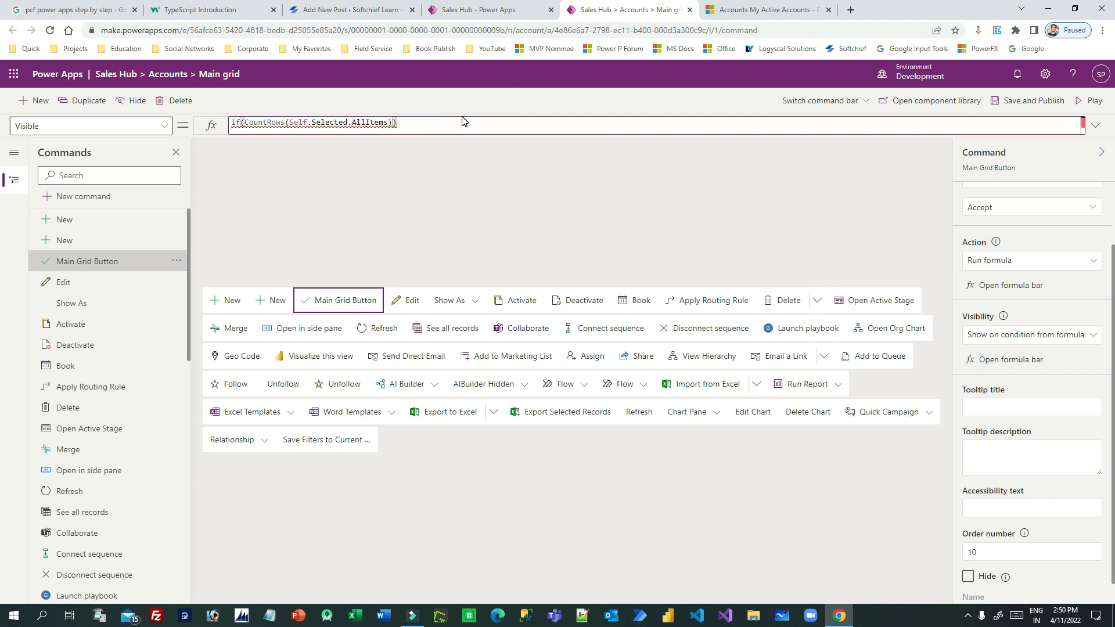
pyautogui.write(' 0')
pyautogui.write(',true, ')
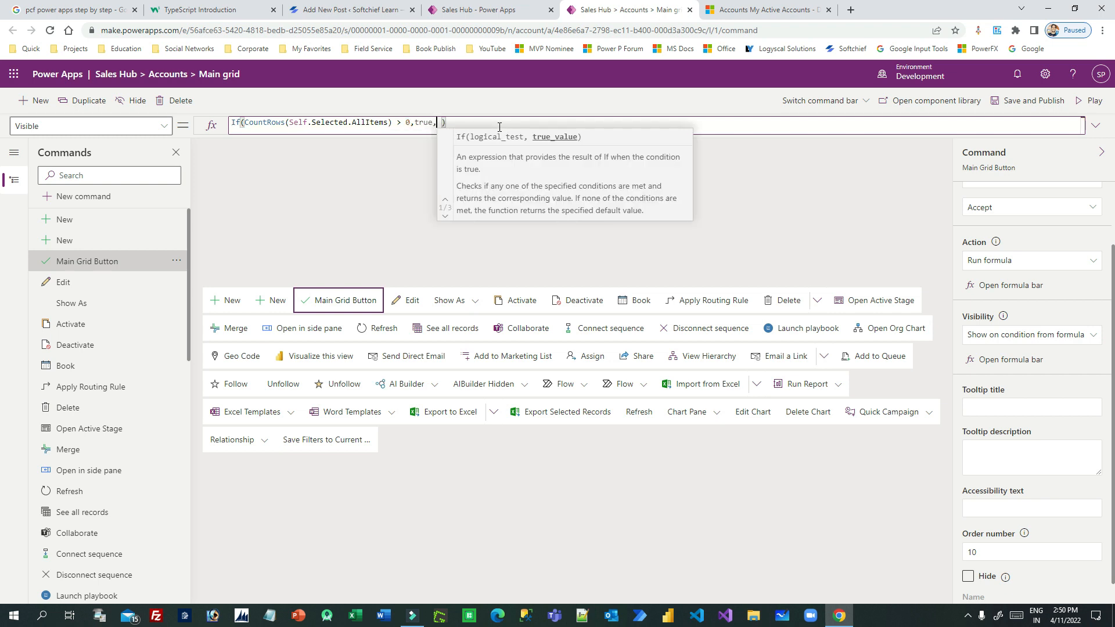
pyautogui.write('false')
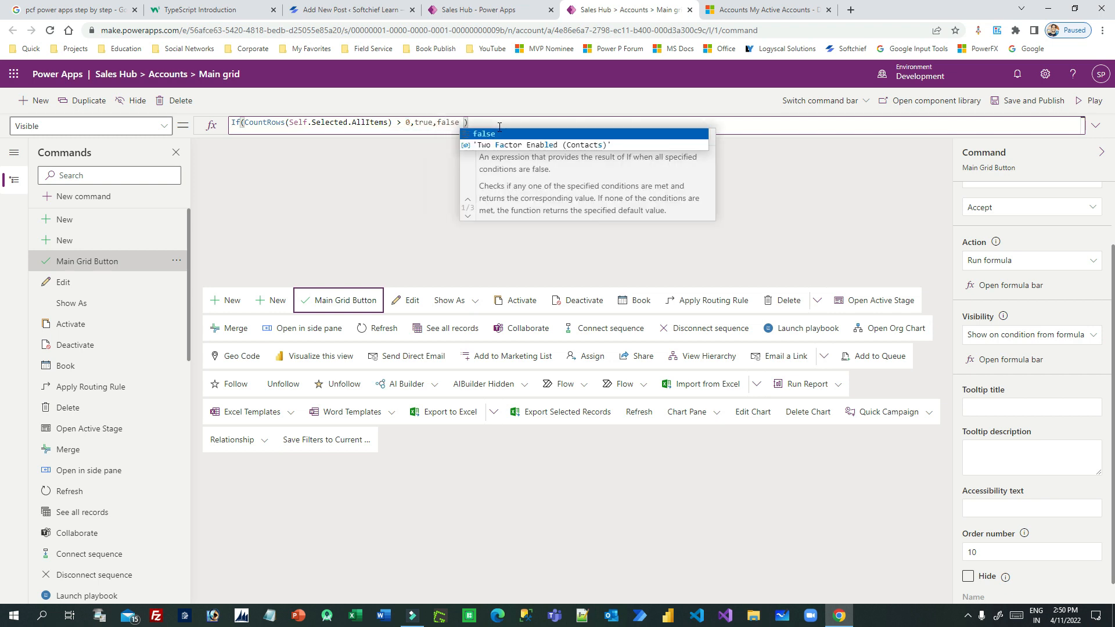
pyautogui.click(499, 126)
pyautogui.click(463, 123)
pyautogui.press('BackSpace')
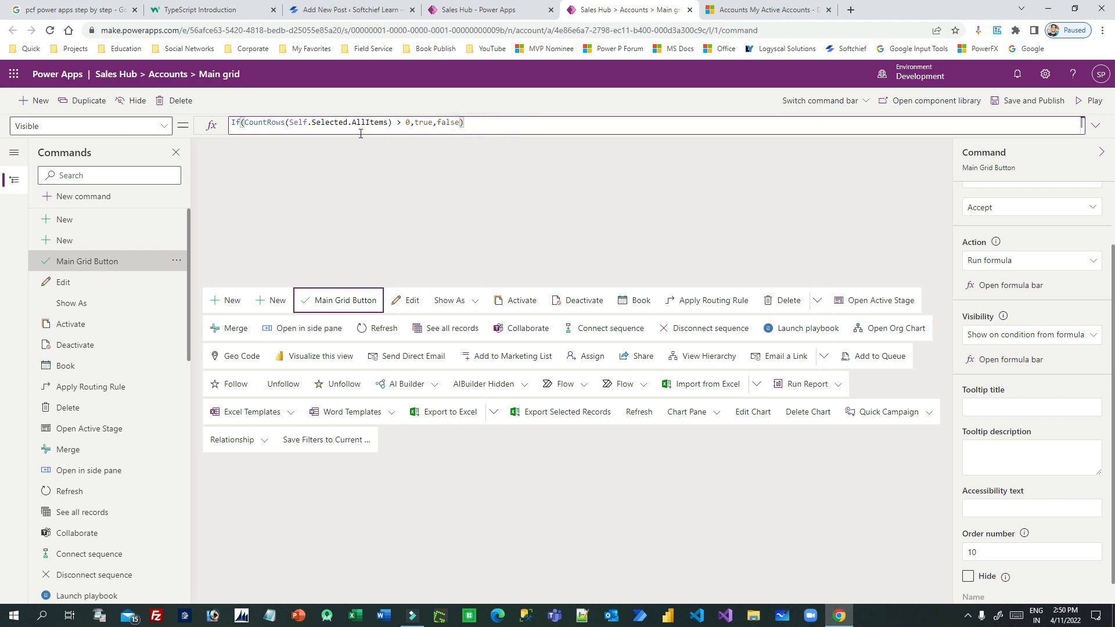
# Step: Review the Visible formula's condition and its true and false results, and save and publish the command bar
pyautogui.moveTo(389, 122)
pyautogui.mouseDown()
pyautogui.moveTo(233, 122)
pyautogui.moveTo(397, 121)
pyautogui.mouseUp()
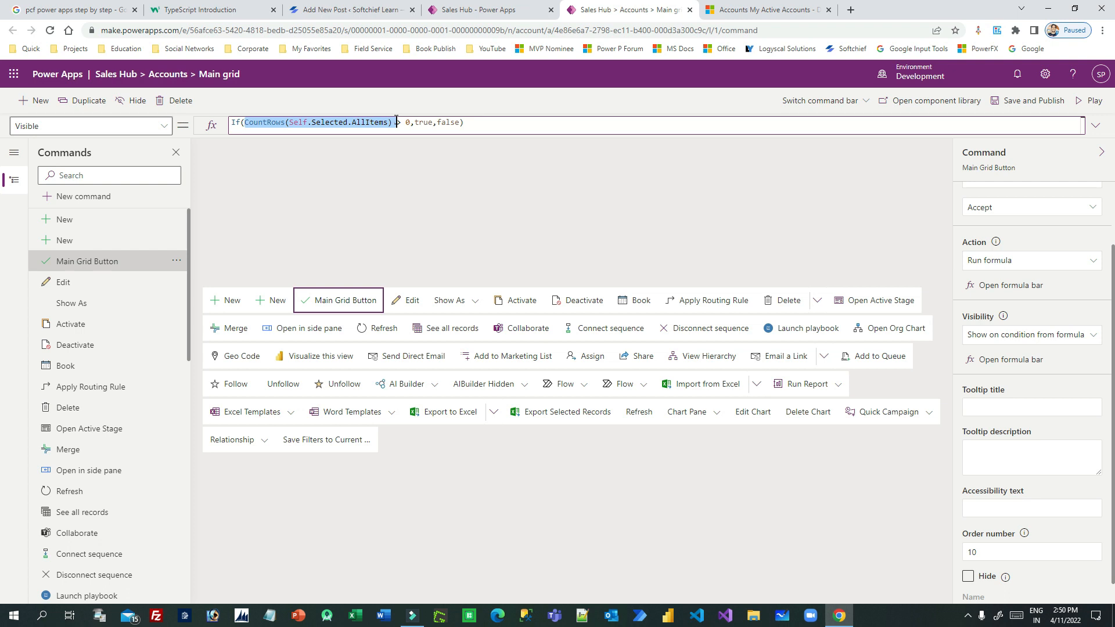
pyautogui.click(402, 123)
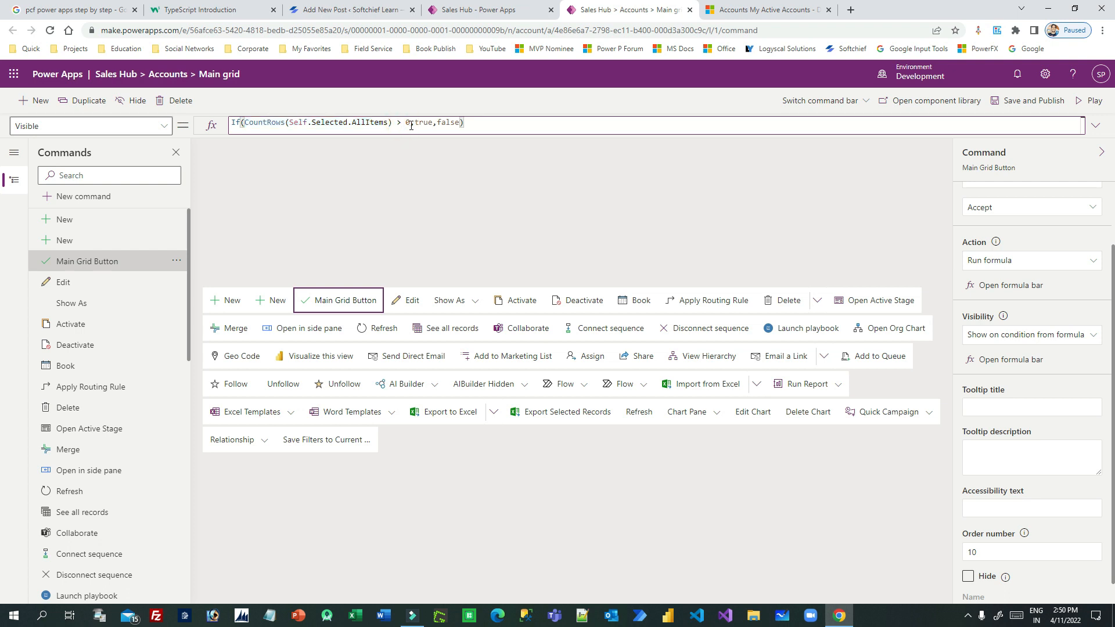
pyautogui.moveTo(411, 122); pyautogui.dragTo(234, 126)
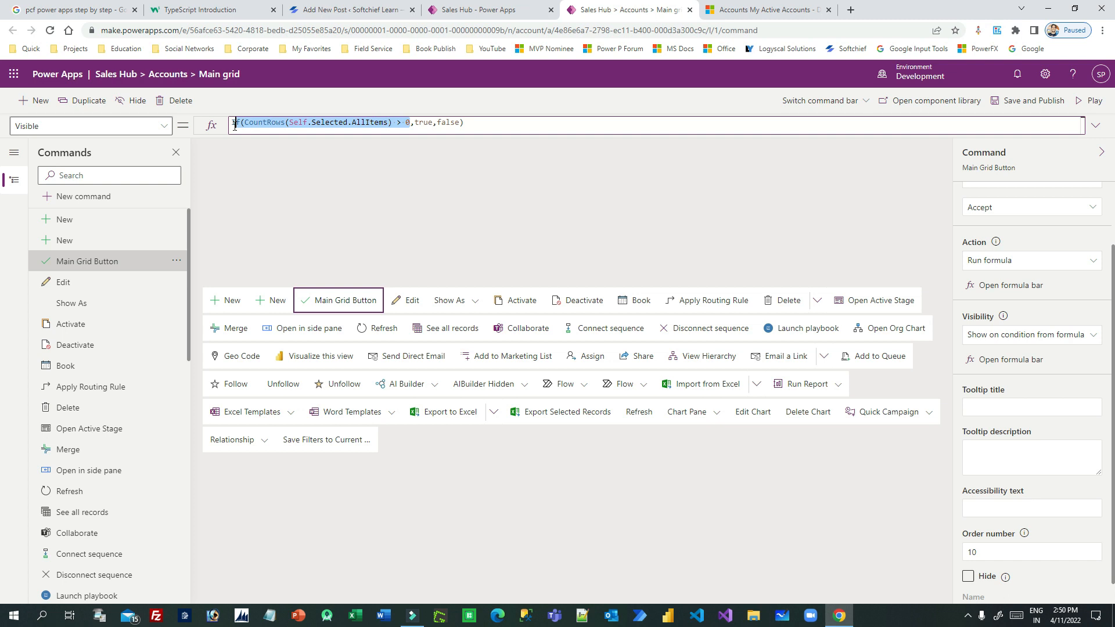
pyautogui.doubleClick(423, 122)
pyautogui.doubleClick(448, 122)
pyautogui.click(468, 122)
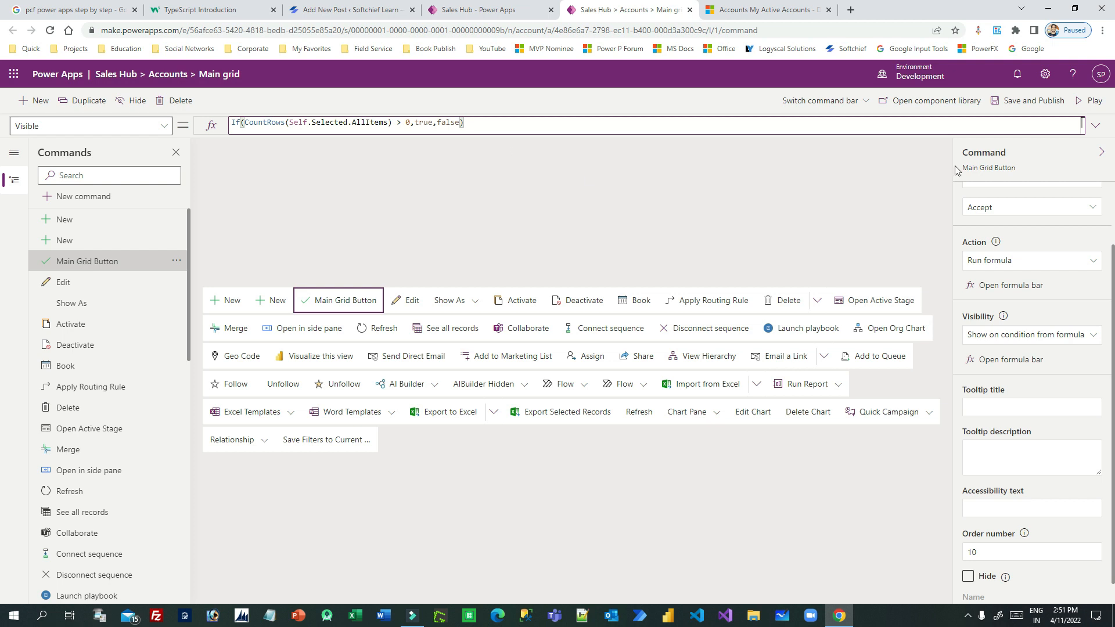
pyautogui.click(1010, 102)
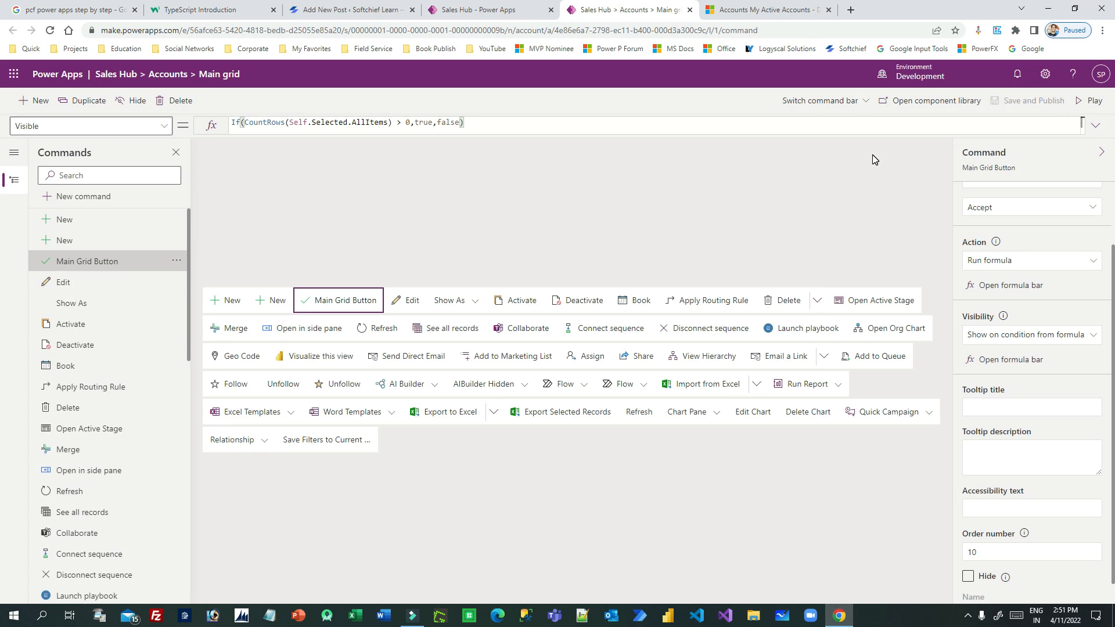
# Step: Play the Sales Hub app from the designer, close the old Accounts browser tab, and open the Accounts grid
pyautogui.click(1090, 101)
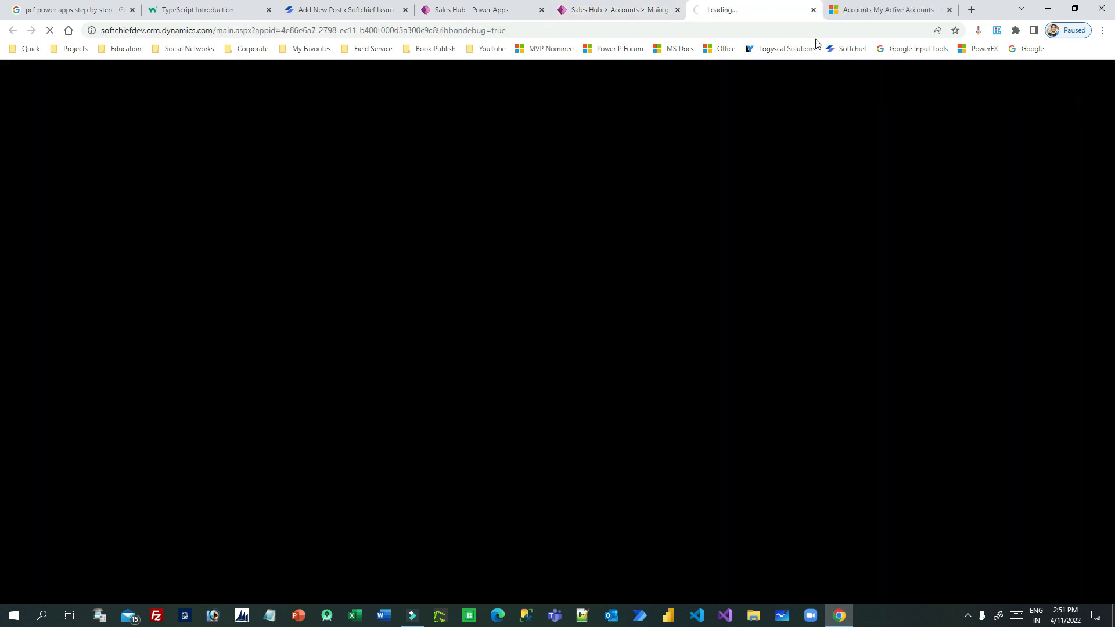
pyautogui.click(941, 11)
pyautogui.click(949, 9)
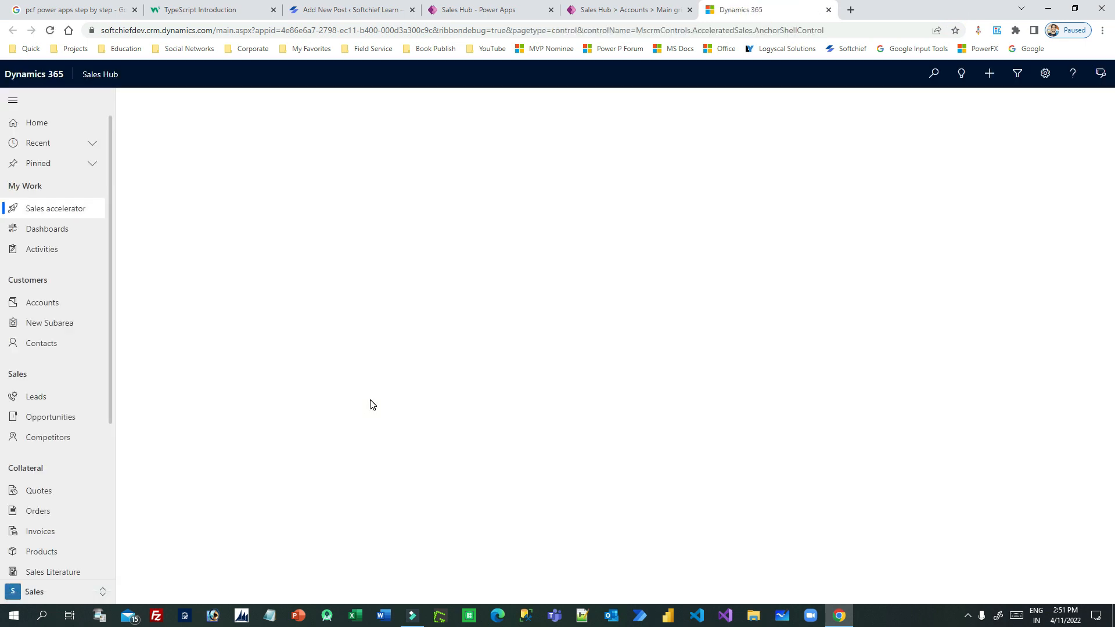
pyautogui.click(65, 302)
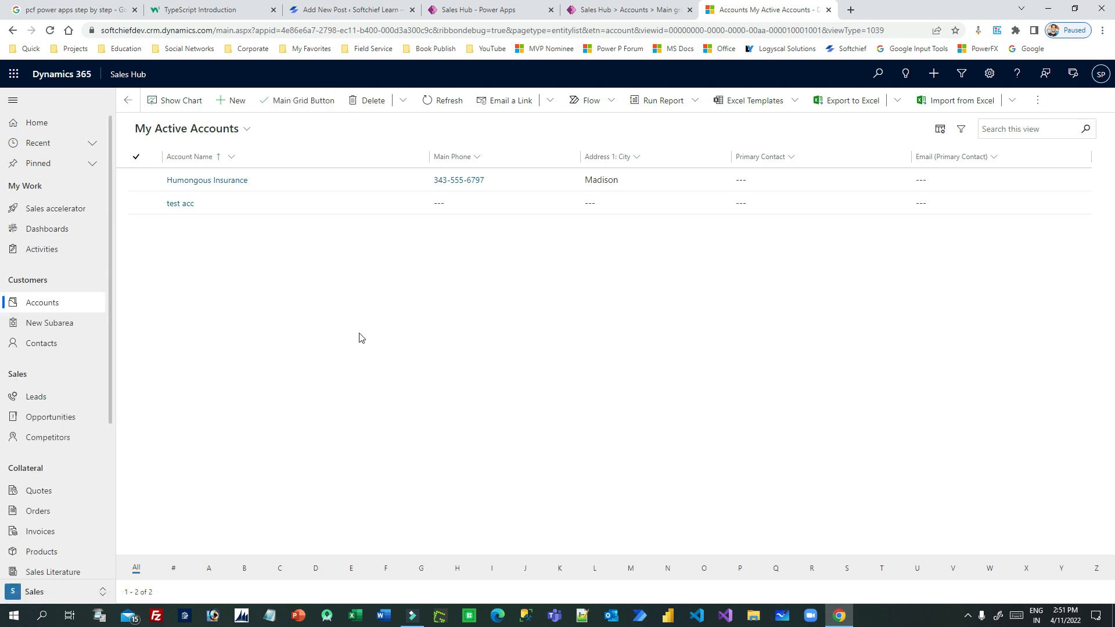
# Step: Reload the Accounts page twice and check whether Main Grid Button is shown with no record selected
pyautogui.press('F5')
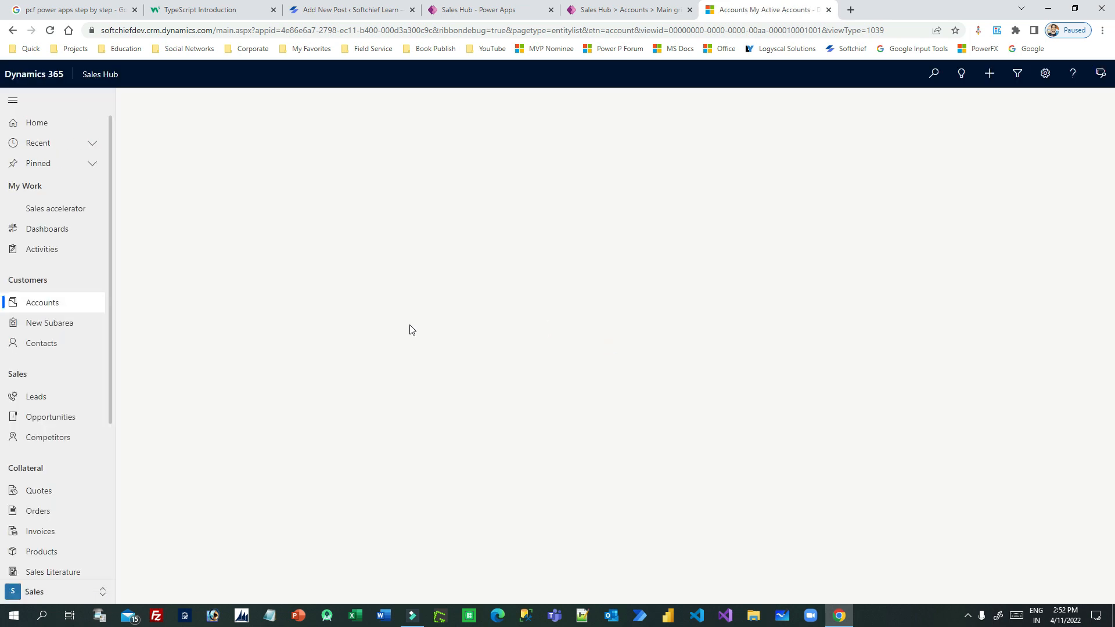
pyautogui.click(60, 308)
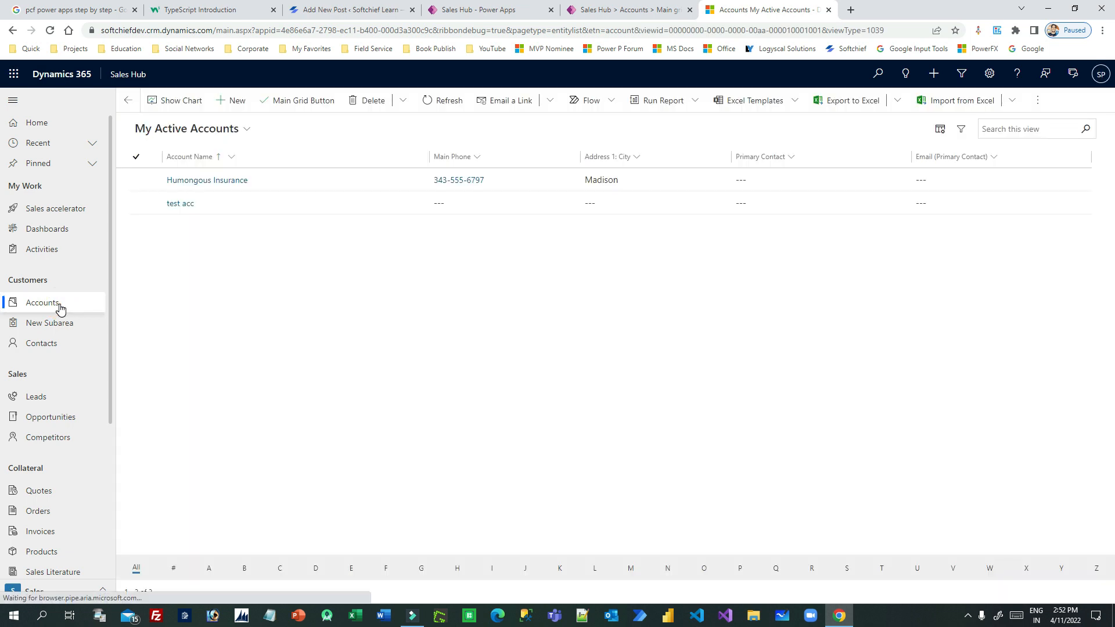
pyautogui.click(295, 265)
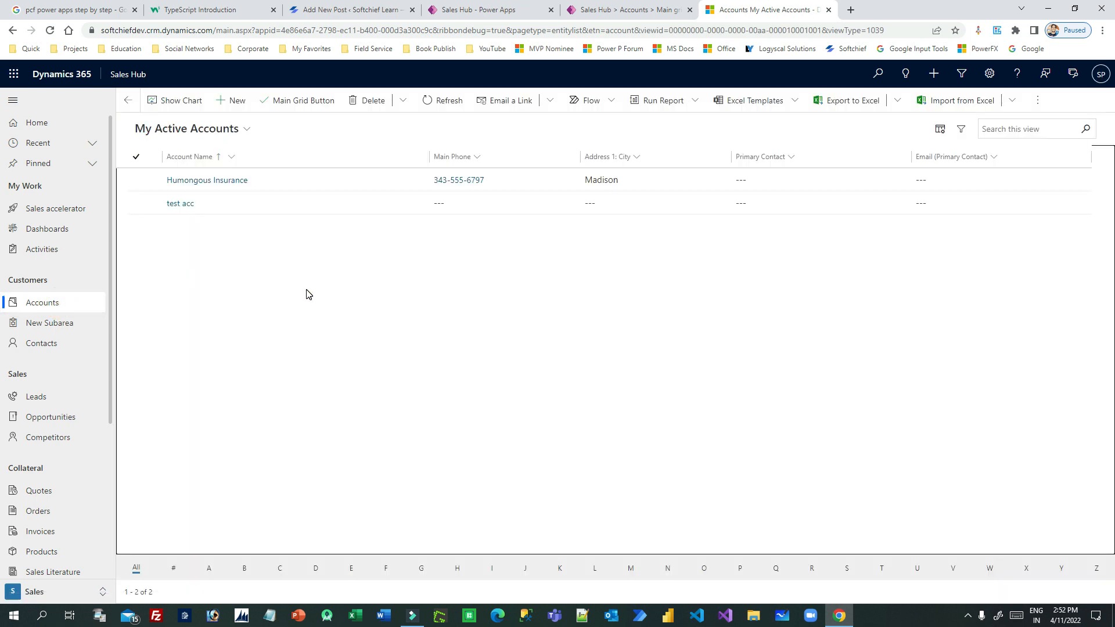
pyautogui.press('F5')
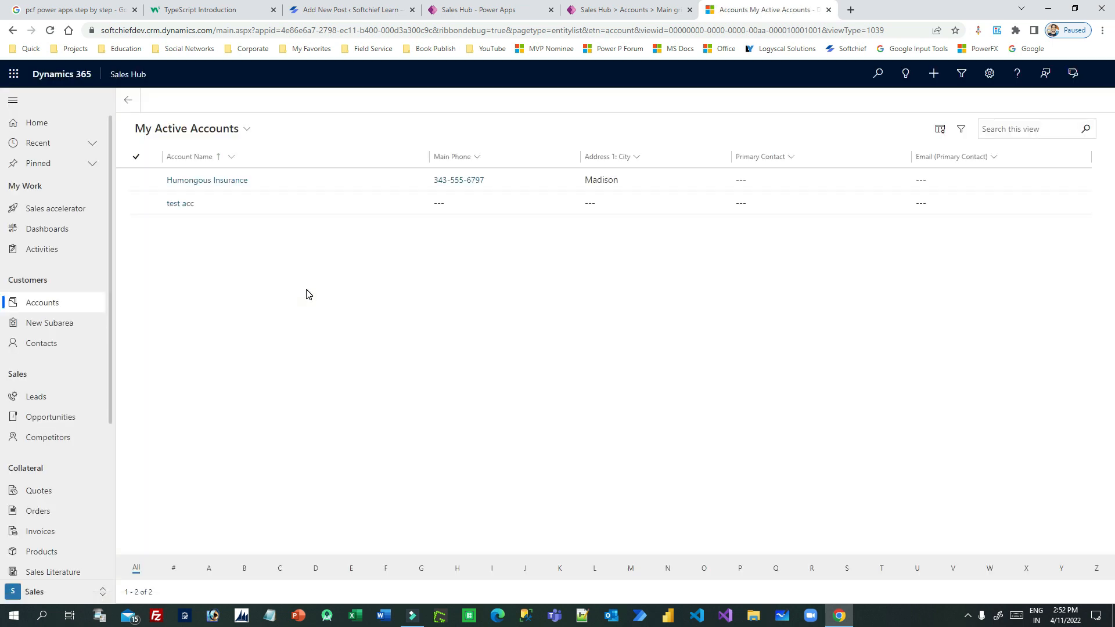
pyautogui.click(308, 293)
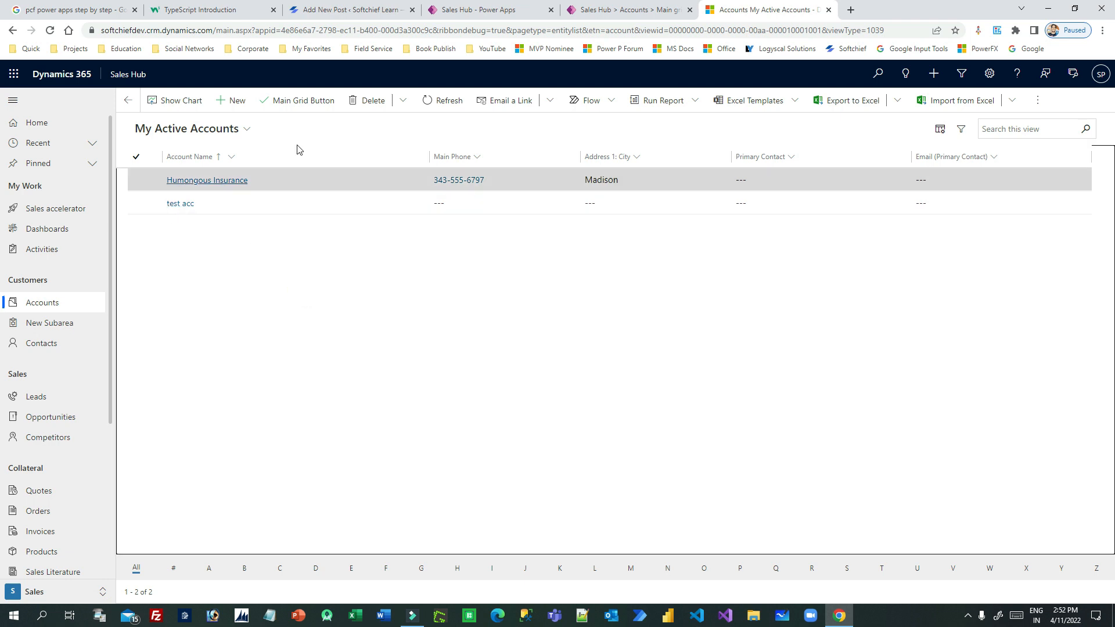
# Step: Test Main Grid Button's visibility by selecting and deselecting the Humongous Insurance and test acc accounts
pyautogui.click(142, 181)
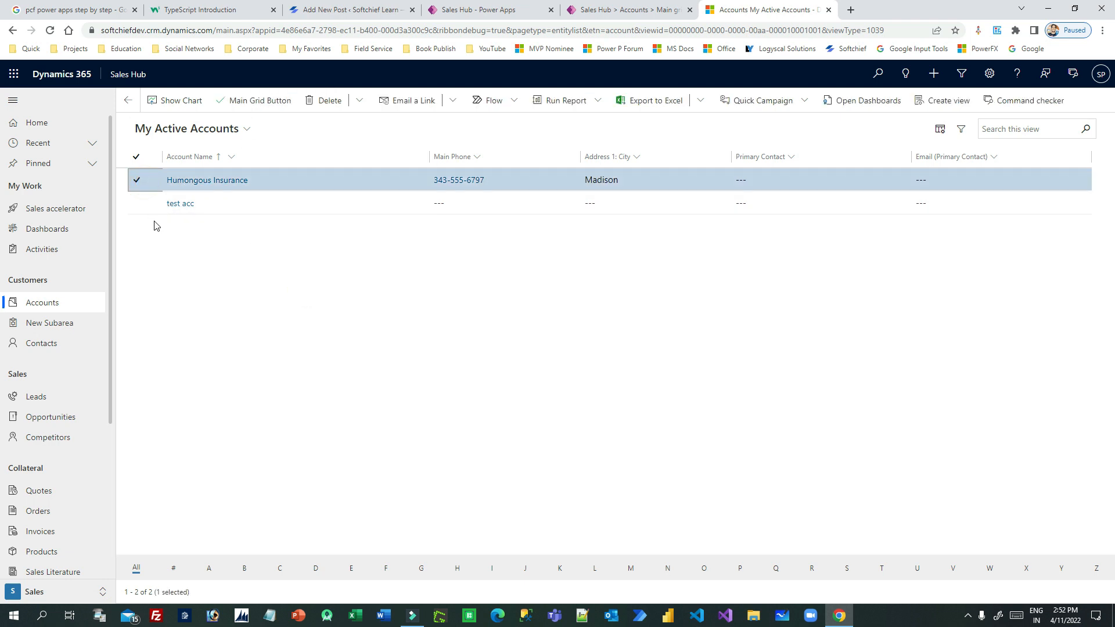
pyautogui.click(144, 184)
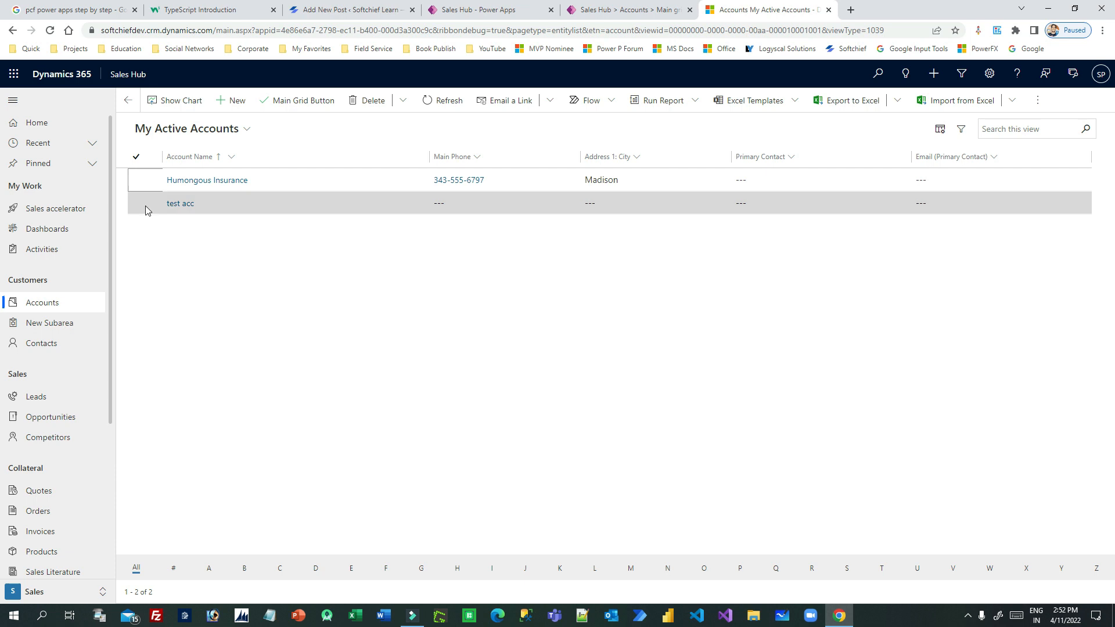
pyautogui.click(145, 205)
pyautogui.click(142, 183)
pyautogui.click(142, 179)
pyautogui.click(142, 205)
pyautogui.click(209, 281)
pyautogui.click(143, 181)
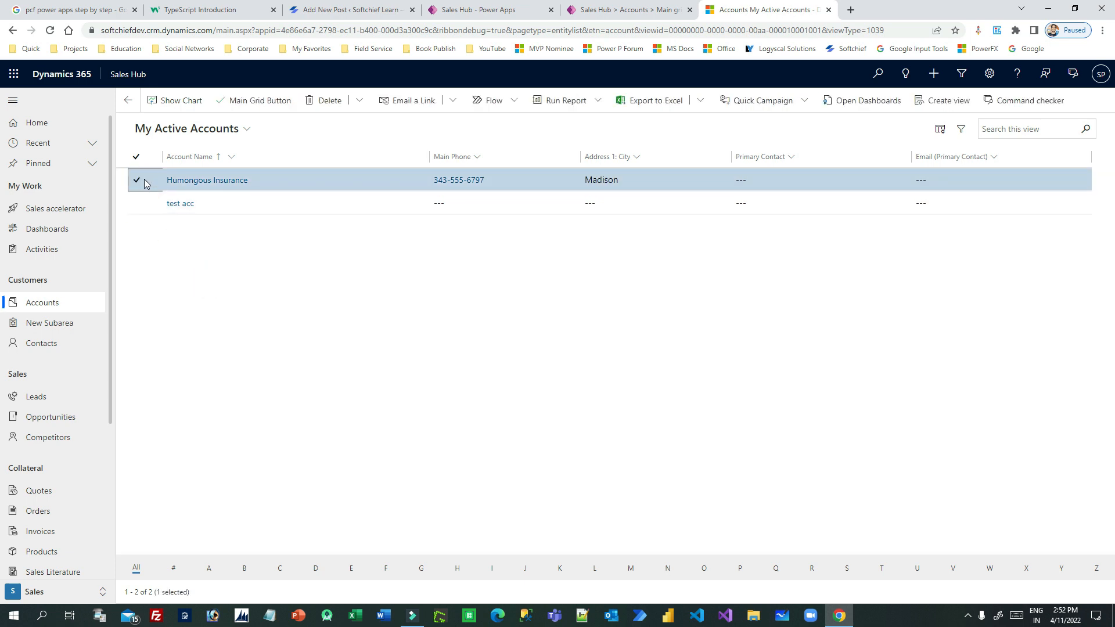
pyautogui.click(144, 181)
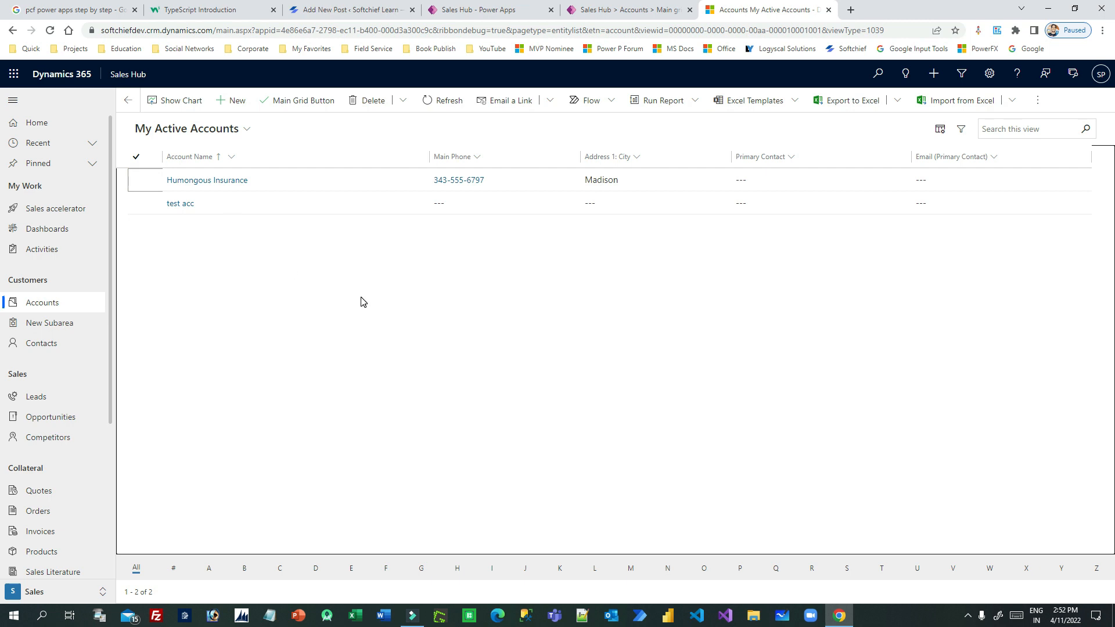
# Step: Reload the Accounts page and recheck the CountRows condition and its results in Main Grid Button's Visible formula
pyautogui.press('F5')
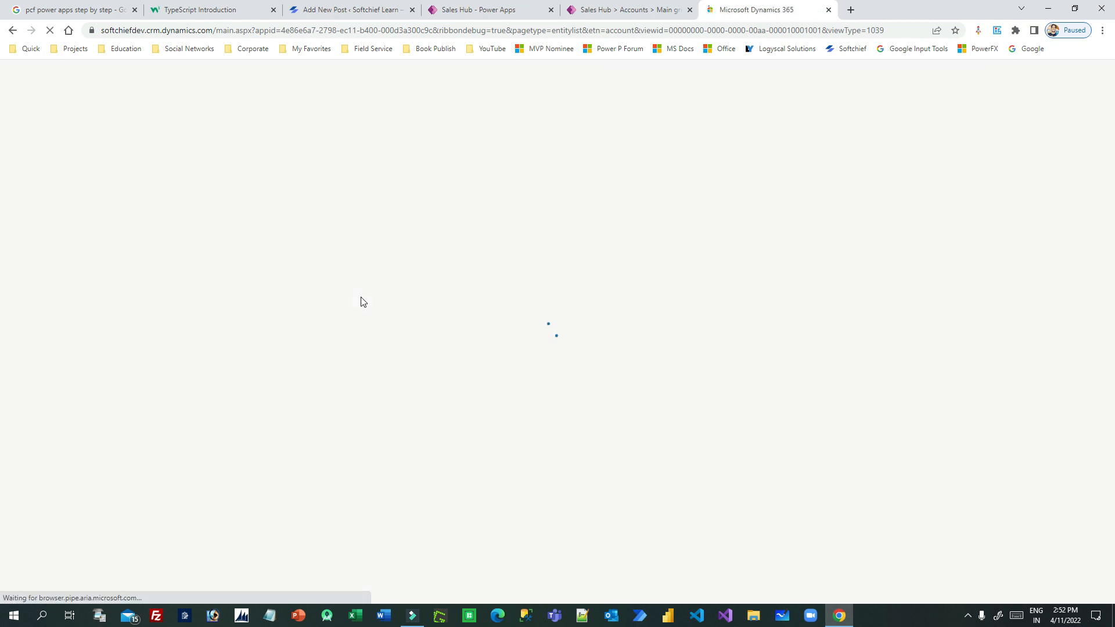
pyautogui.click(617, 10)
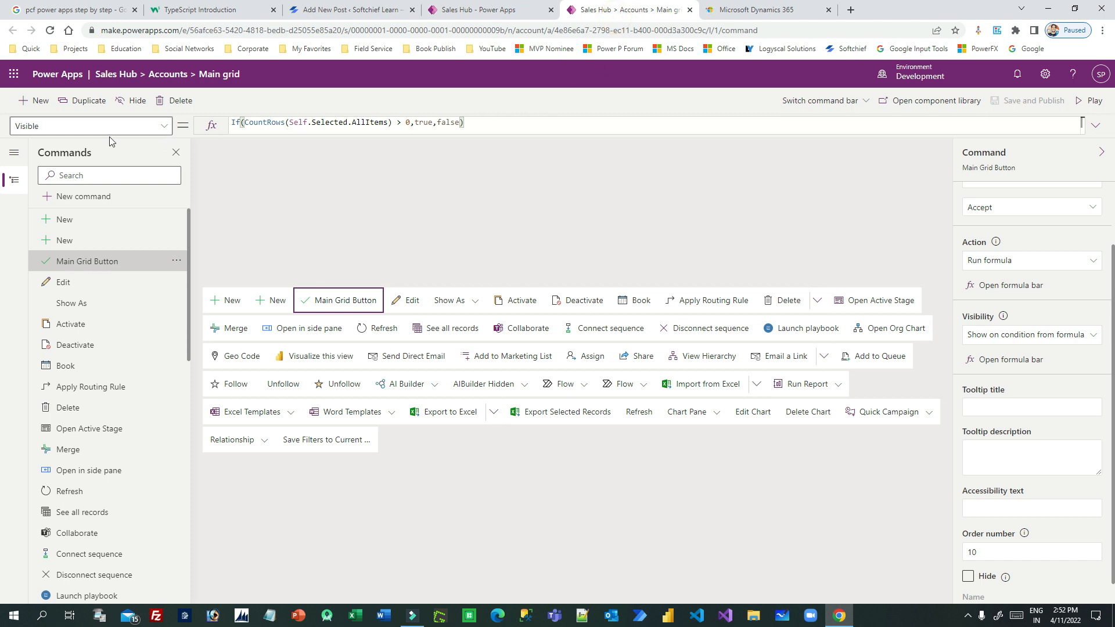
pyautogui.moveTo(396, 122); pyautogui.dragTo(245, 123)
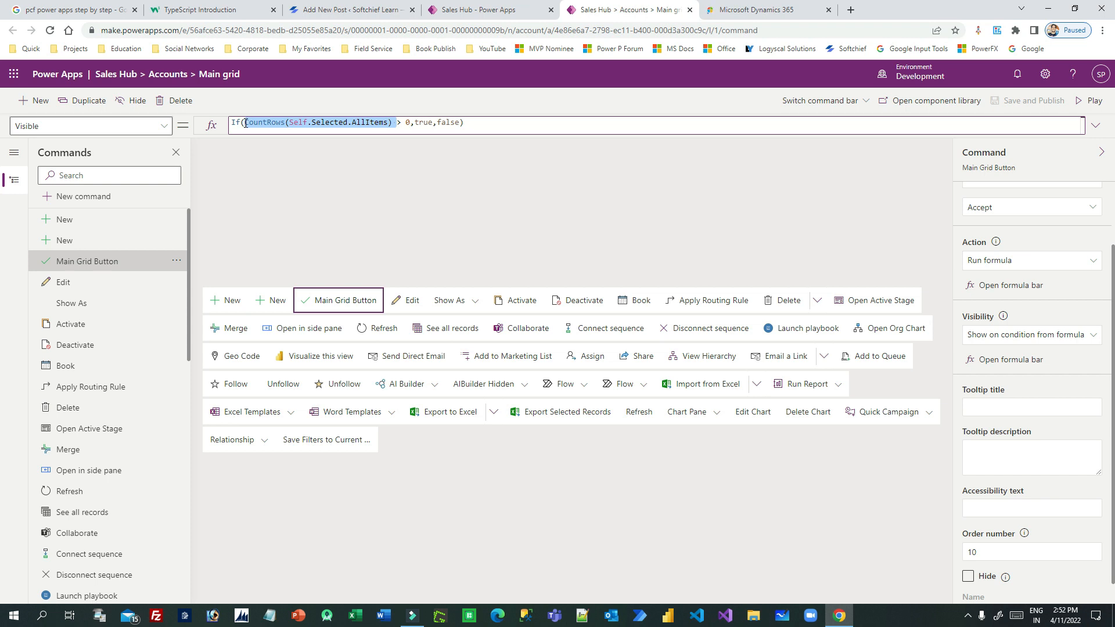
pyautogui.click(406, 124)
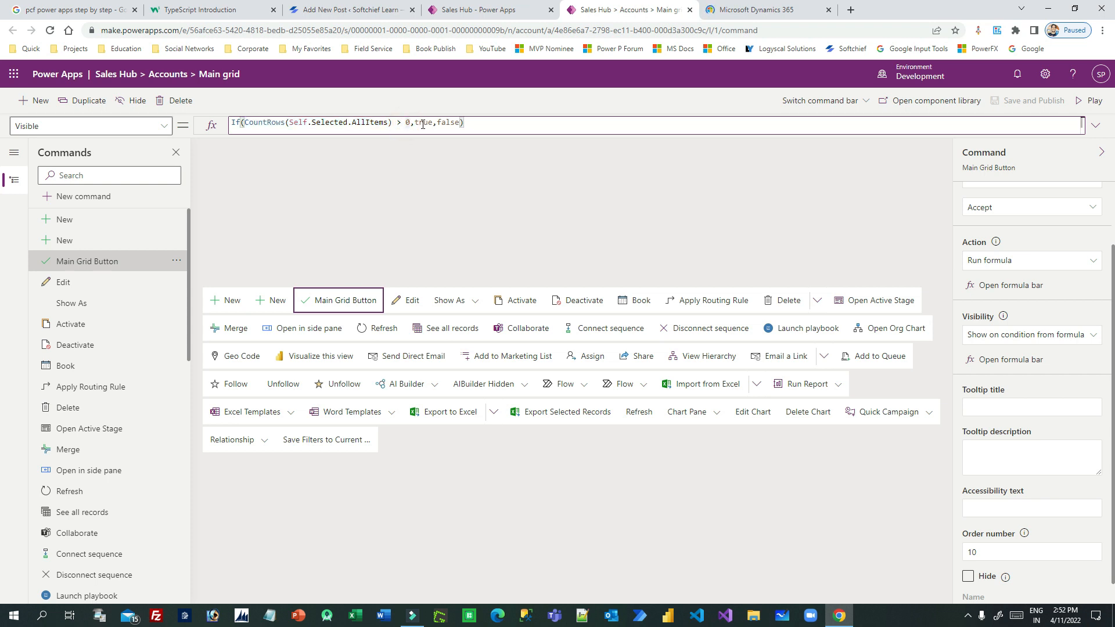
pyautogui.doubleClick(456, 122)
pyautogui.click(483, 122)
pyautogui.click(765, 9)
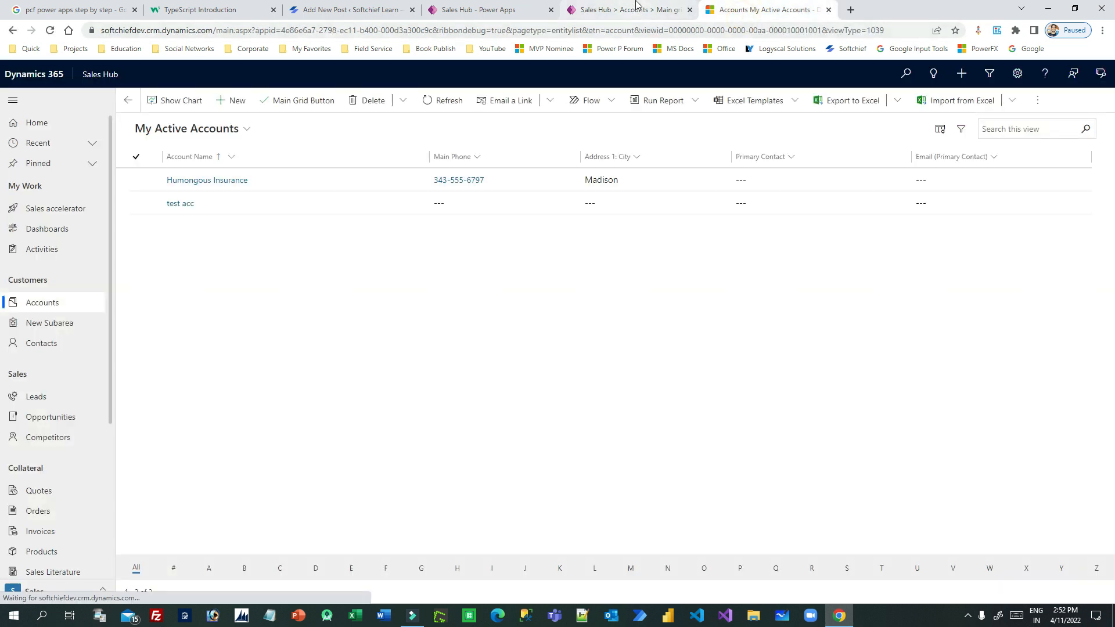
# Step: Select and deselect Humongous Insurance, run Main Grid Button with no record selected, and dismiss its notification
pyautogui.click(138, 180)
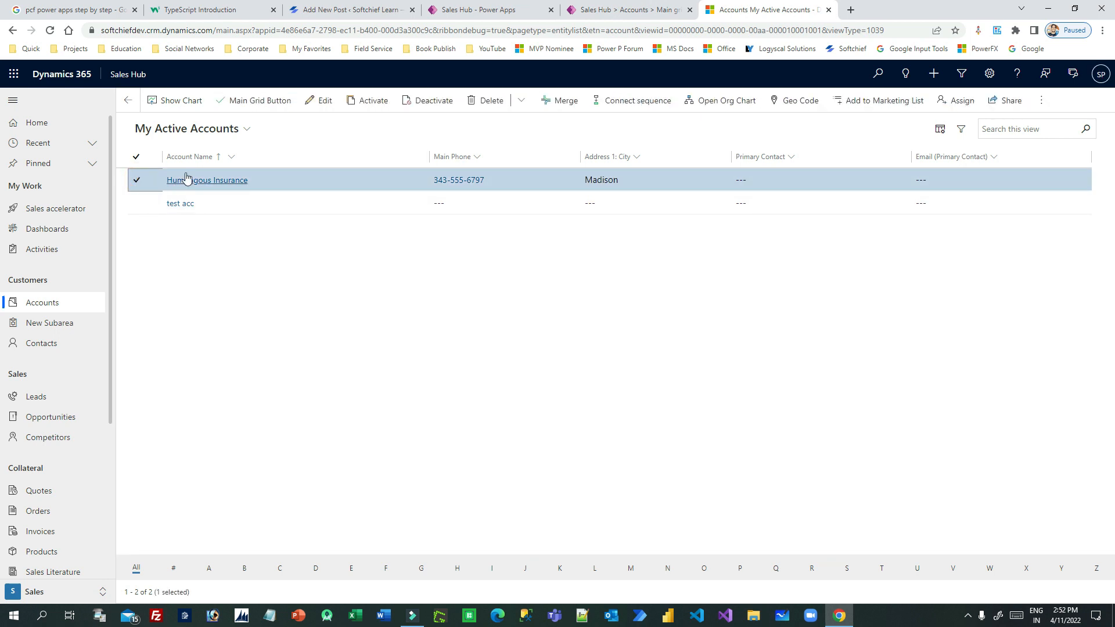
pyautogui.click(139, 181)
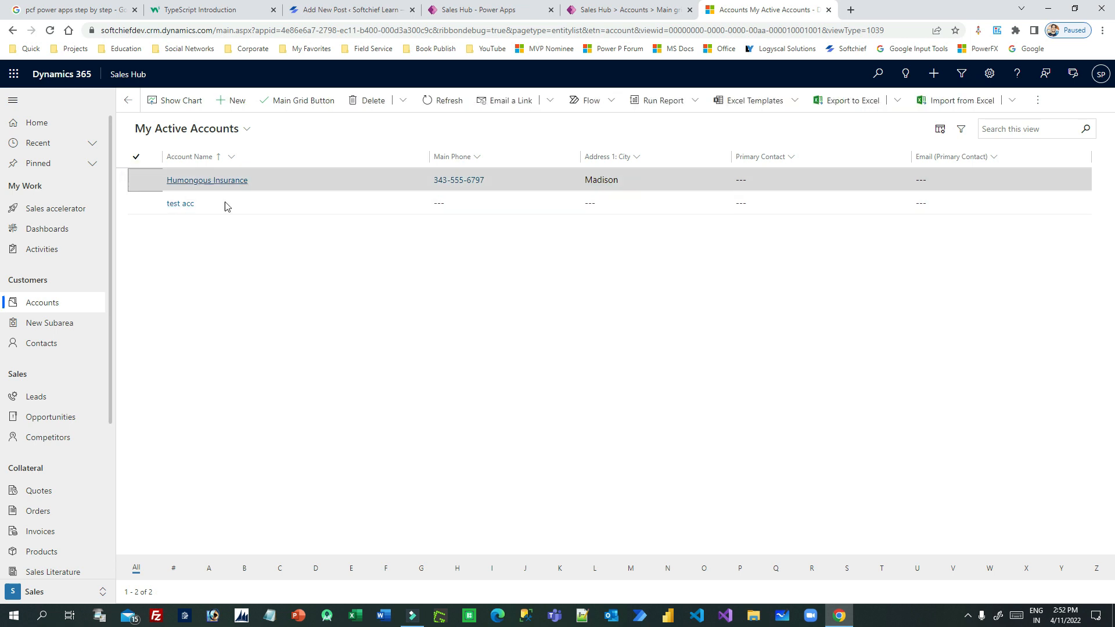
pyautogui.click(302, 100)
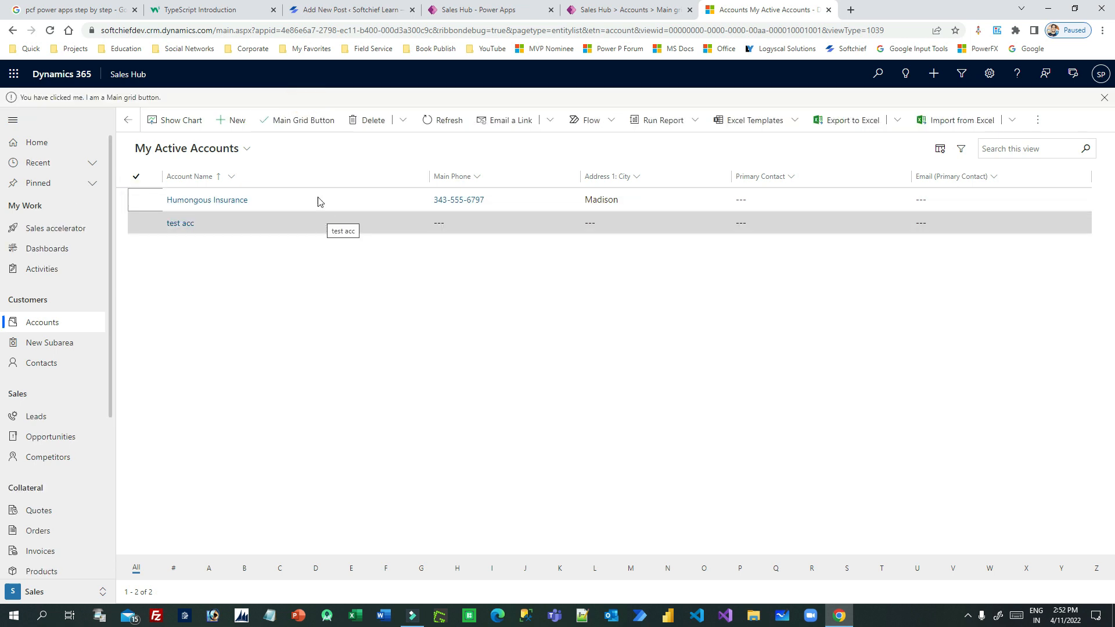
pyautogui.click(1104, 98)
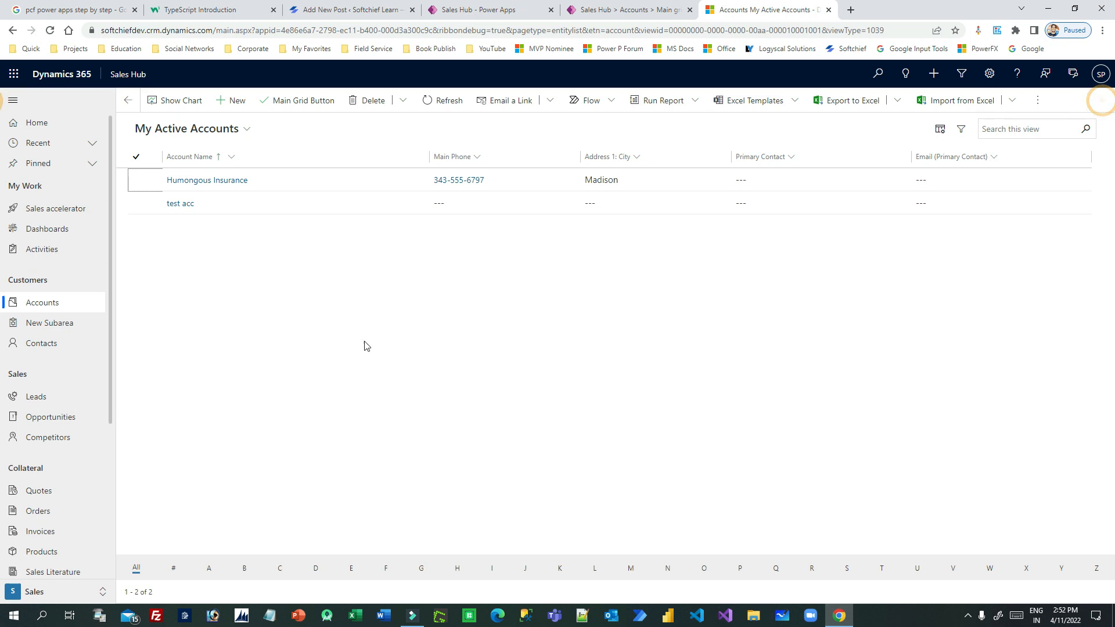
# Step: Refresh the My Active Accounts grid and reload the page to check Main Grid Button's visibility without a selection
pyautogui.click(447, 100)
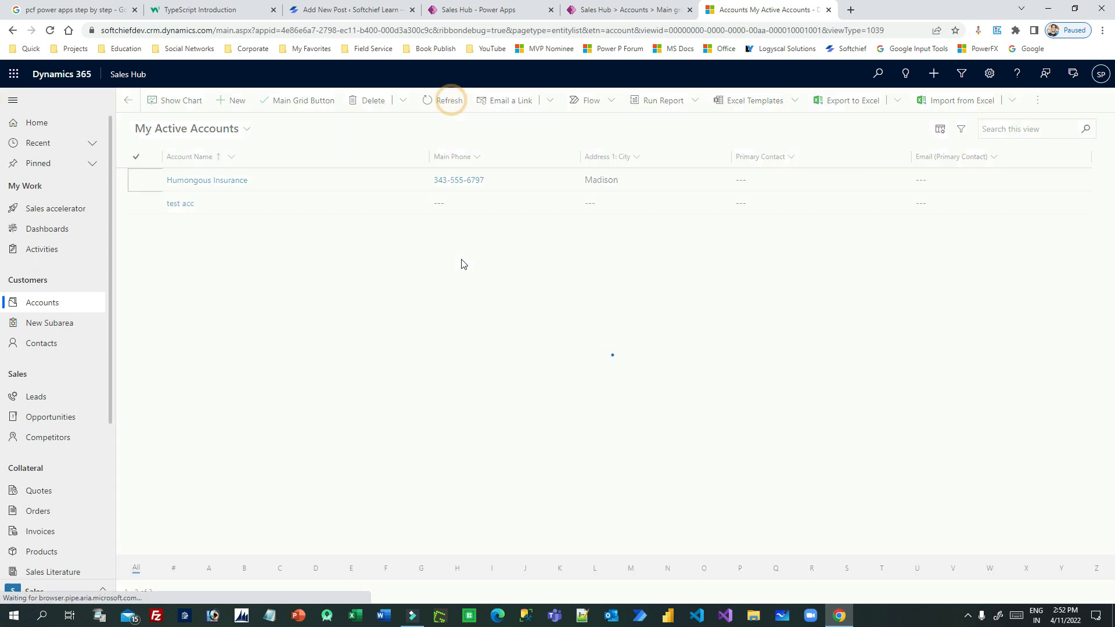
pyautogui.click(450, 102)
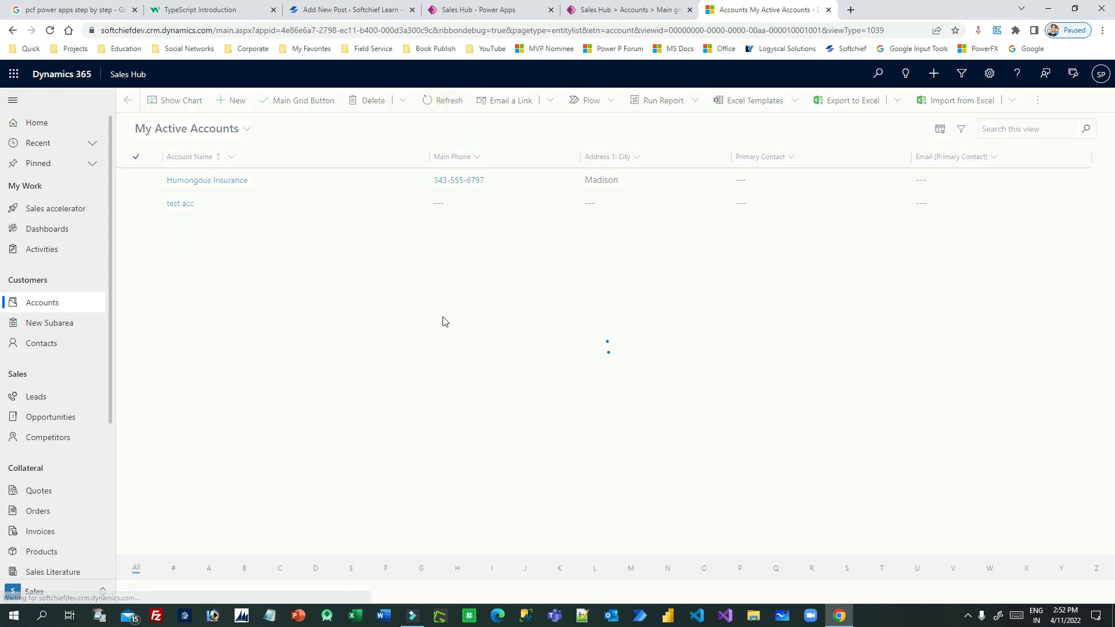
pyautogui.press('F5')
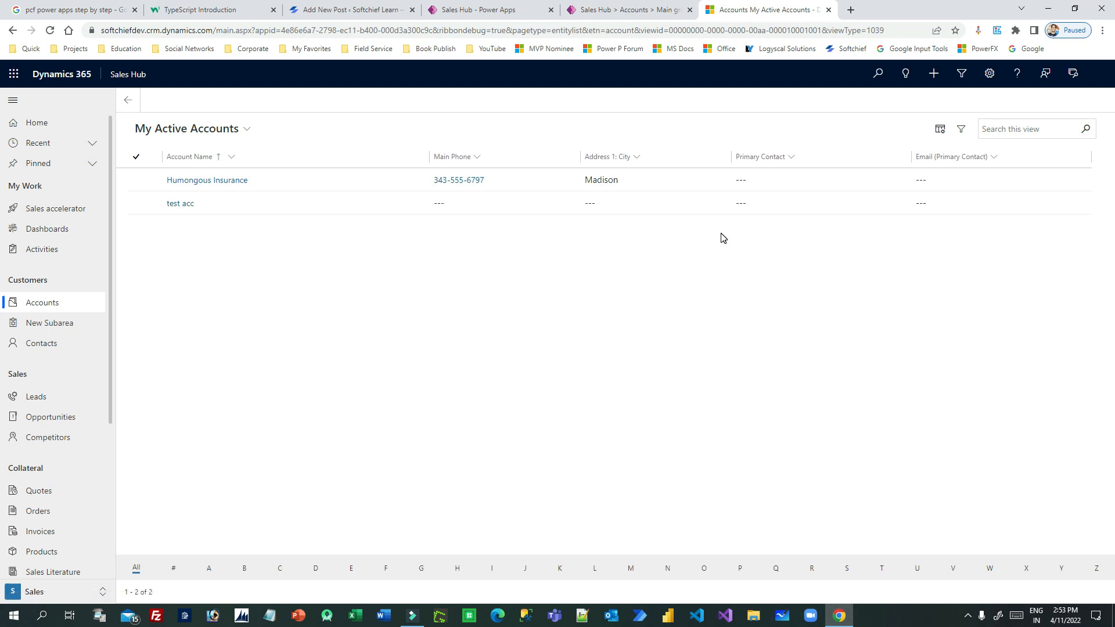
pyautogui.click(477, 312)
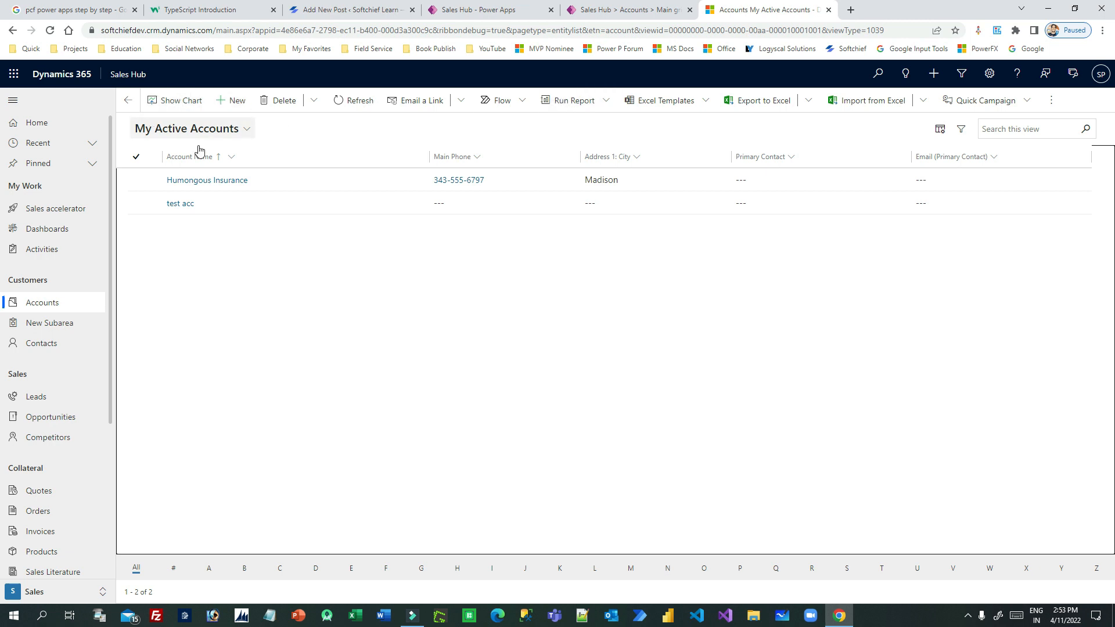
# Step: Test Main Grid Button's visibility by toggling Humongous Insurance and test acc, and run the button while test acc is selected
pyautogui.click(137, 180)
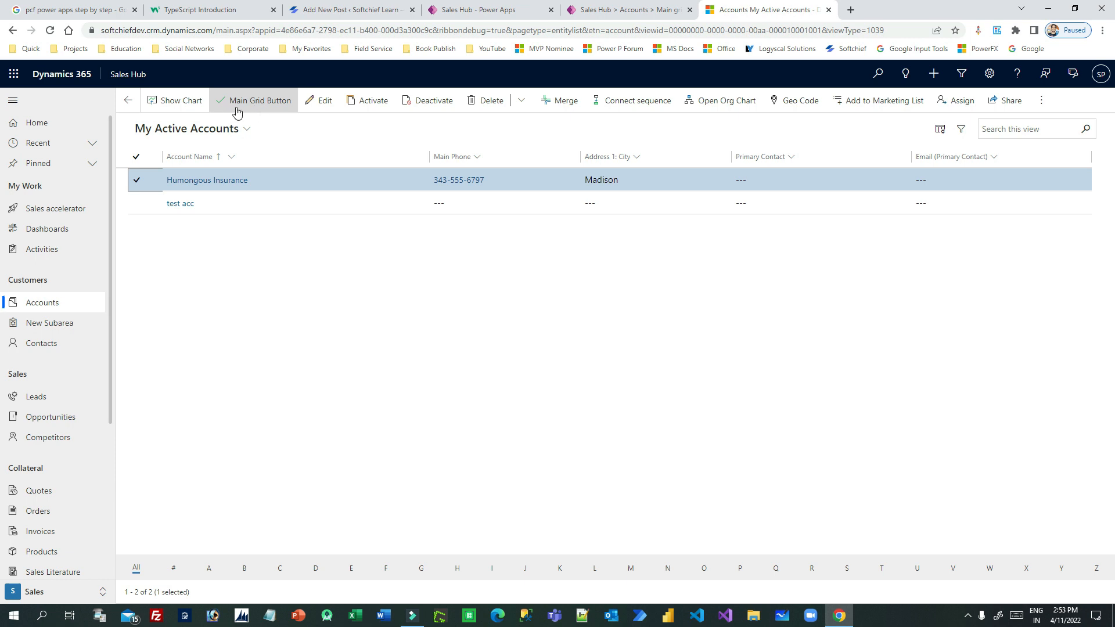
pyautogui.click(139, 181)
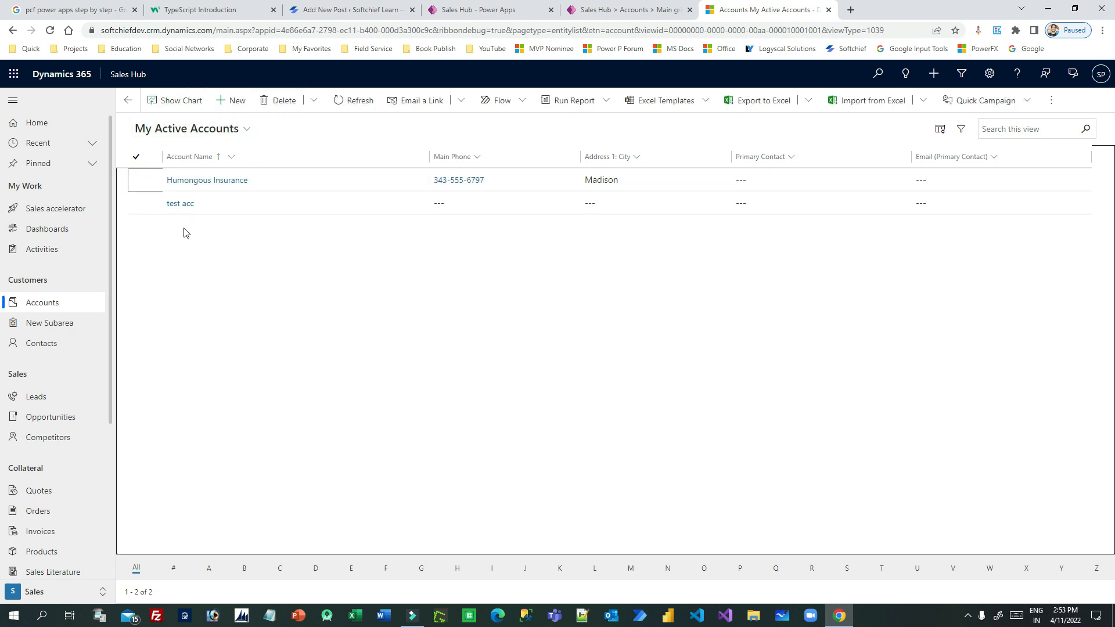
pyautogui.click(140, 203)
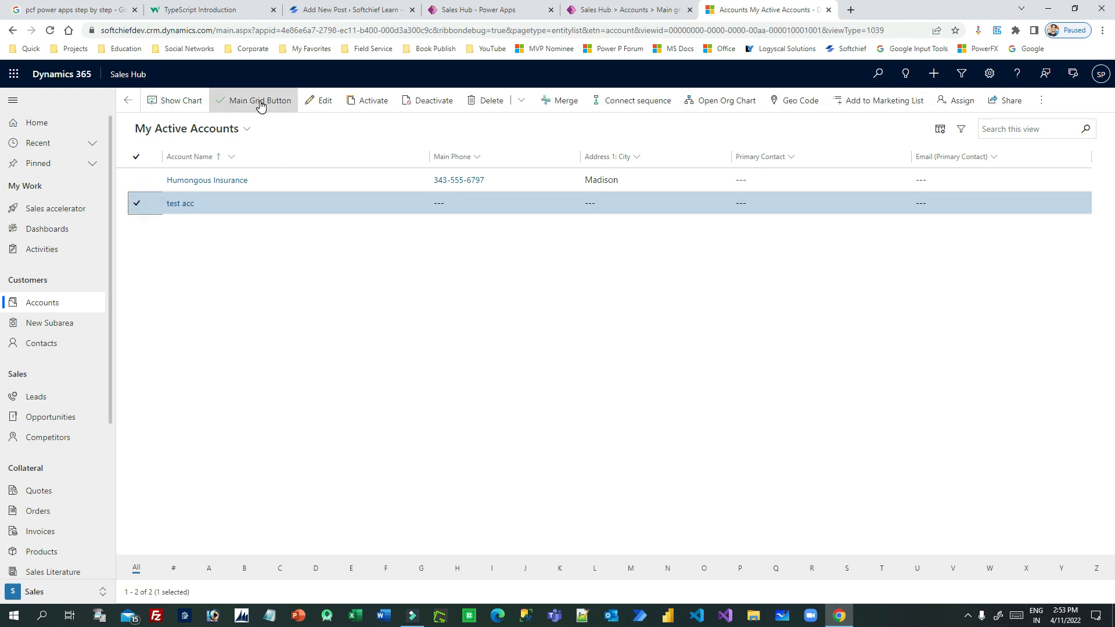
pyautogui.click(243, 106)
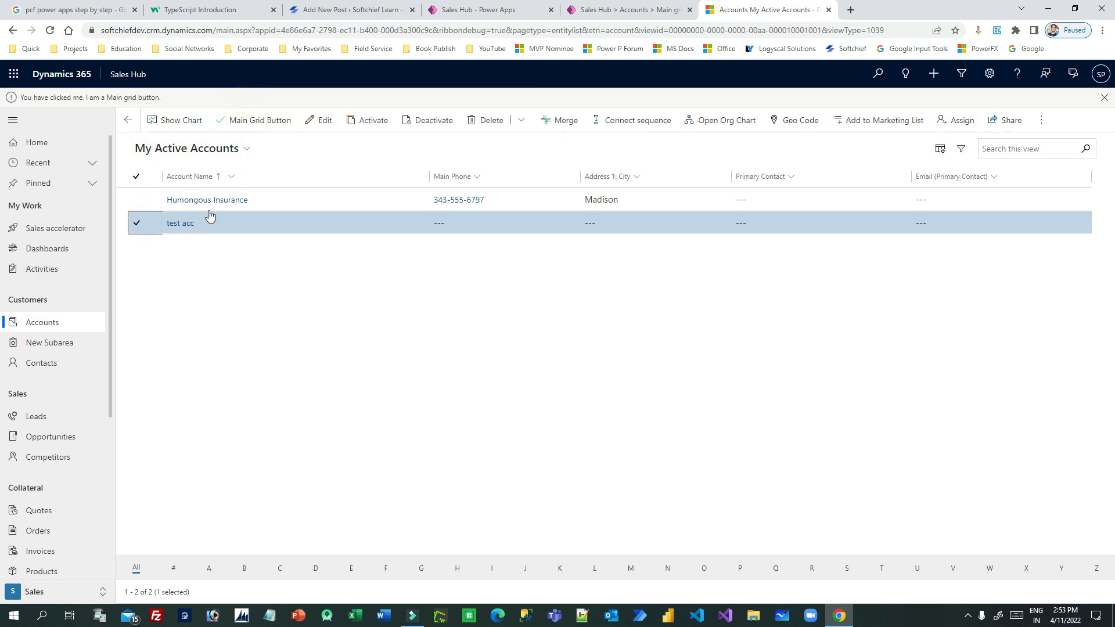
pyautogui.click(142, 224)
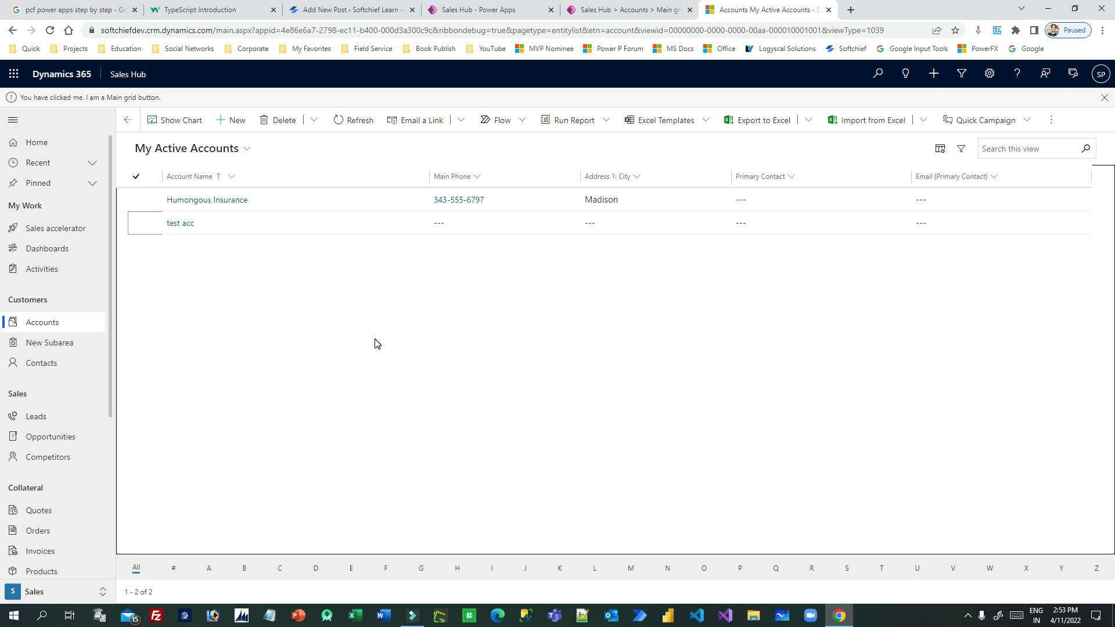
# Step: Review the complete Visible formula of Main Grid Button in the command designer and return to the Accounts grid
pyautogui.click(624, 15)
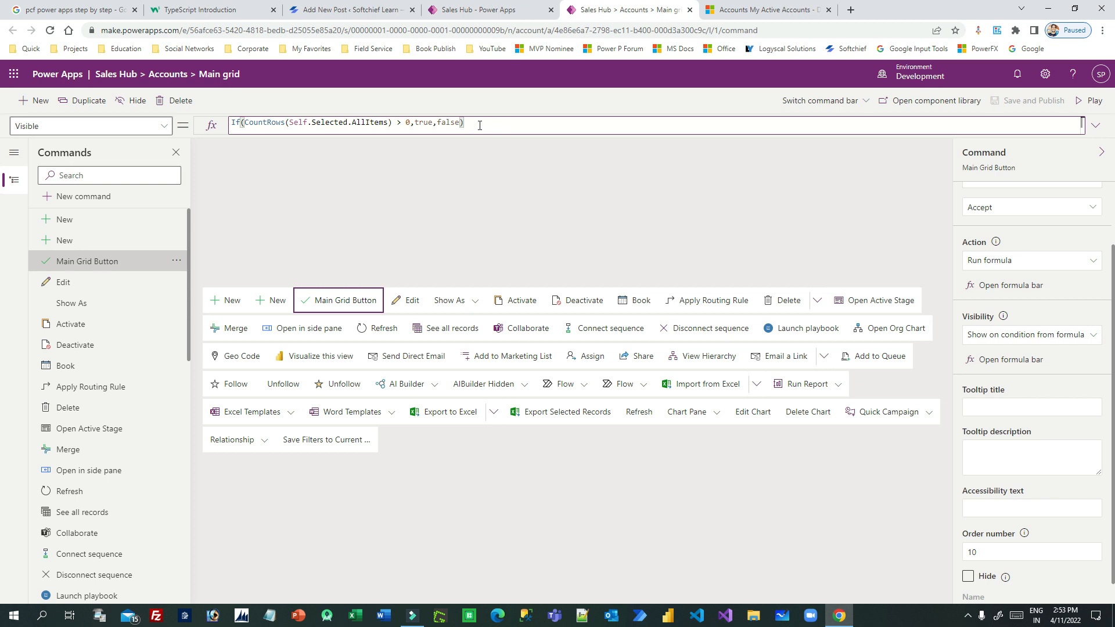
pyautogui.moveTo(465, 123); pyautogui.dragTo(227, 132)
pyautogui.click(348, 125)
pyautogui.click(754, 9)
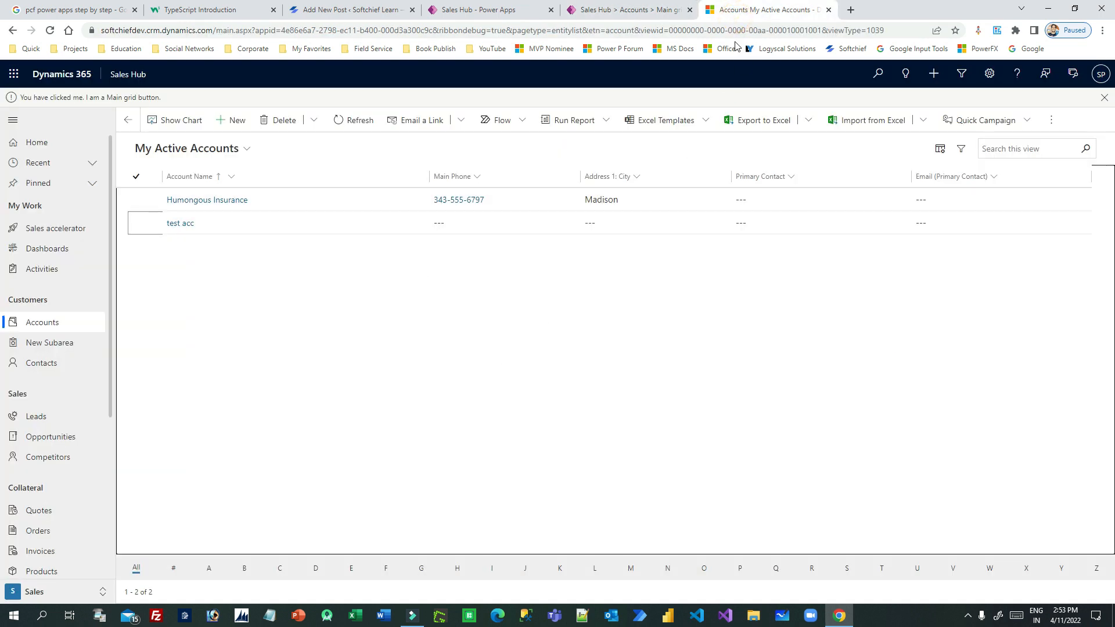
pyautogui.click(621, 10)
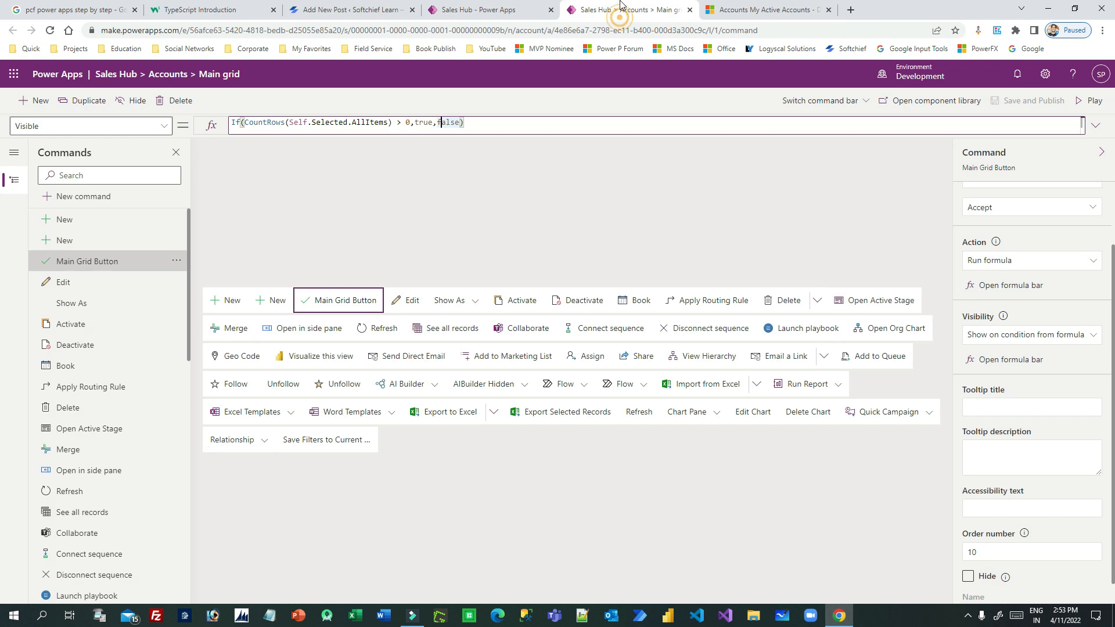
pyautogui.click(740, 9)
# Step: Open the Humongous Insurance account, dismiss the button notification, and look over the form's command bar and Summary sections
pyautogui.doubleClick(295, 201)
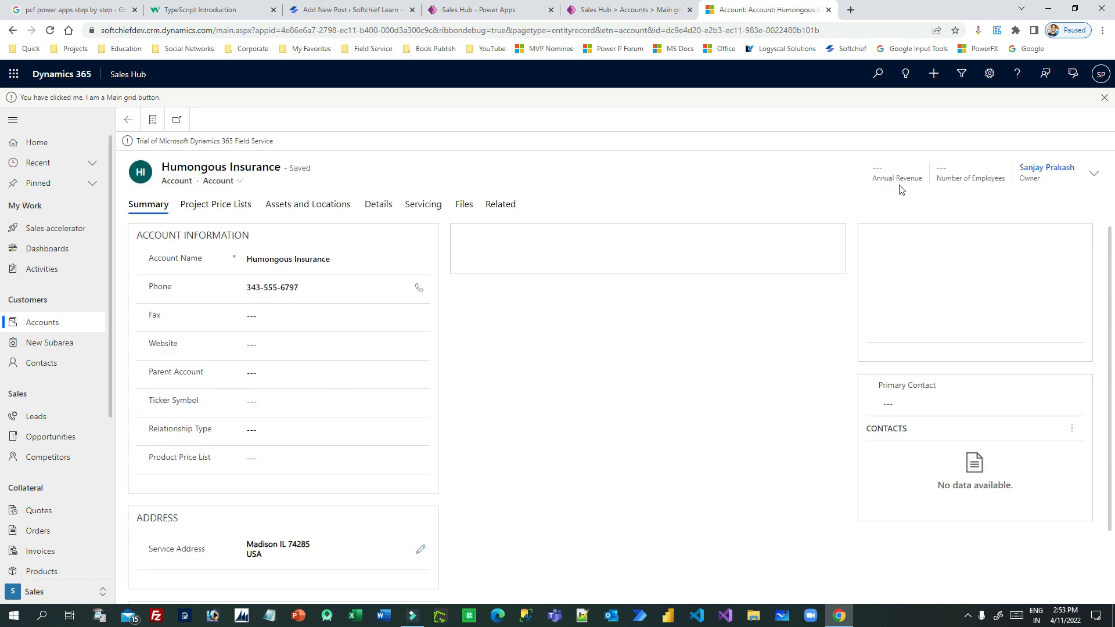
pyautogui.click(1105, 100)
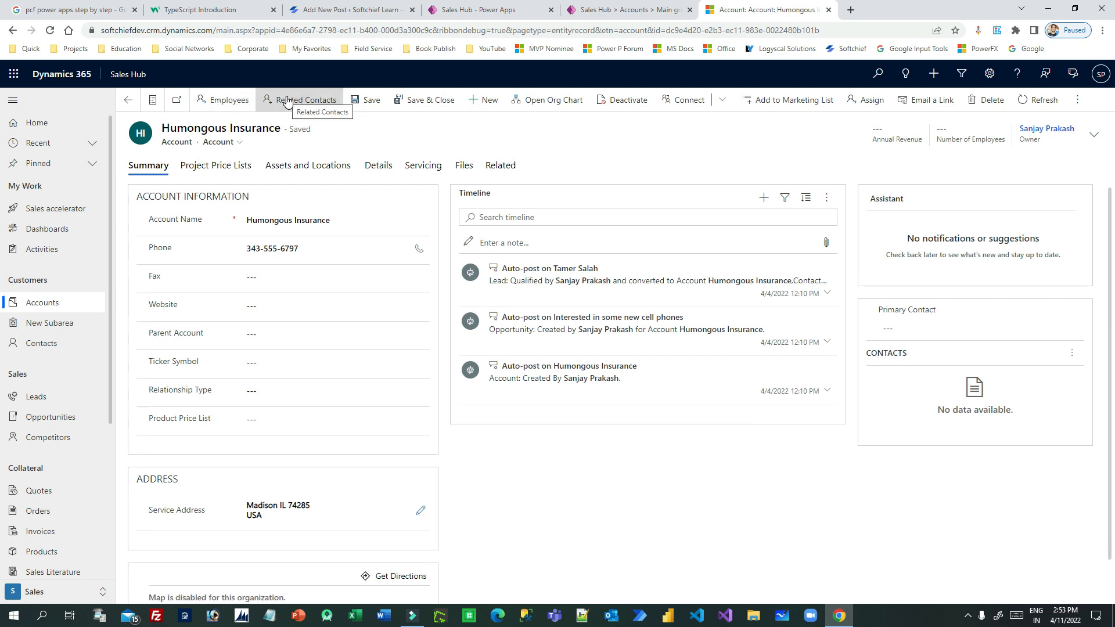
pyautogui.scroll(-1, 545, 398)
pyautogui.scroll(1, 545, 407)
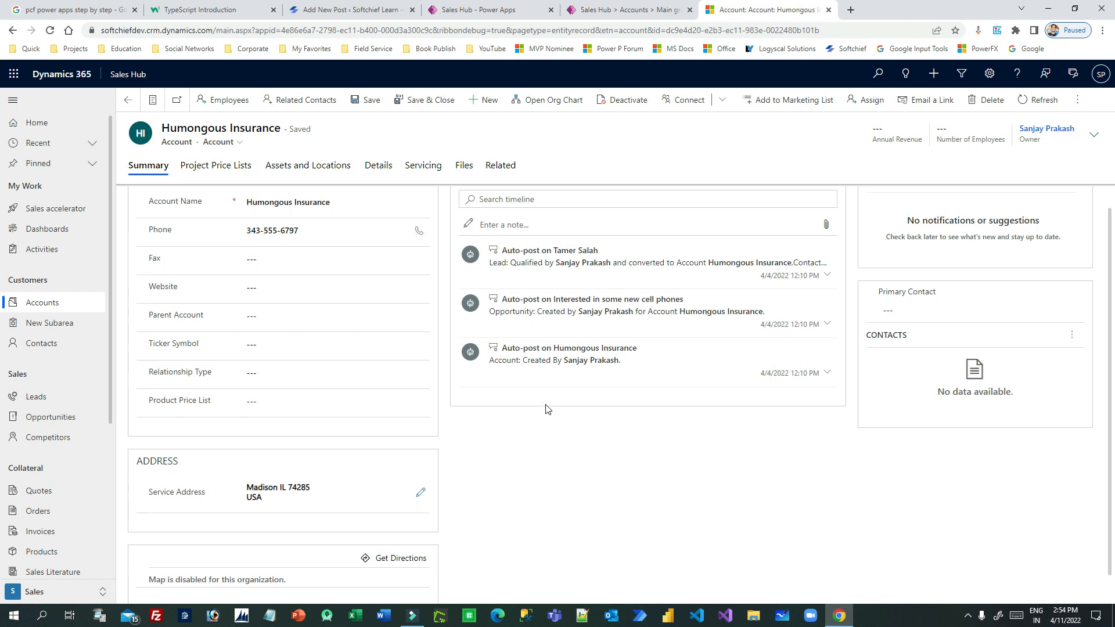
# Step: Examine the Contact Method field and its available options in the account's Details section
pyautogui.click(376, 166)
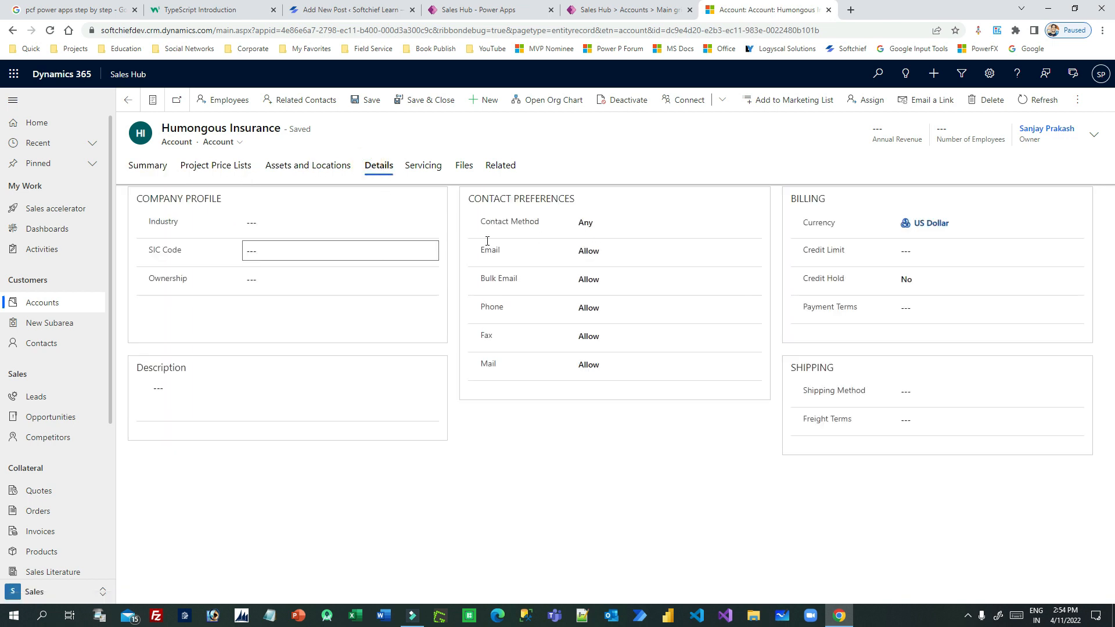
pyautogui.click(605, 223)
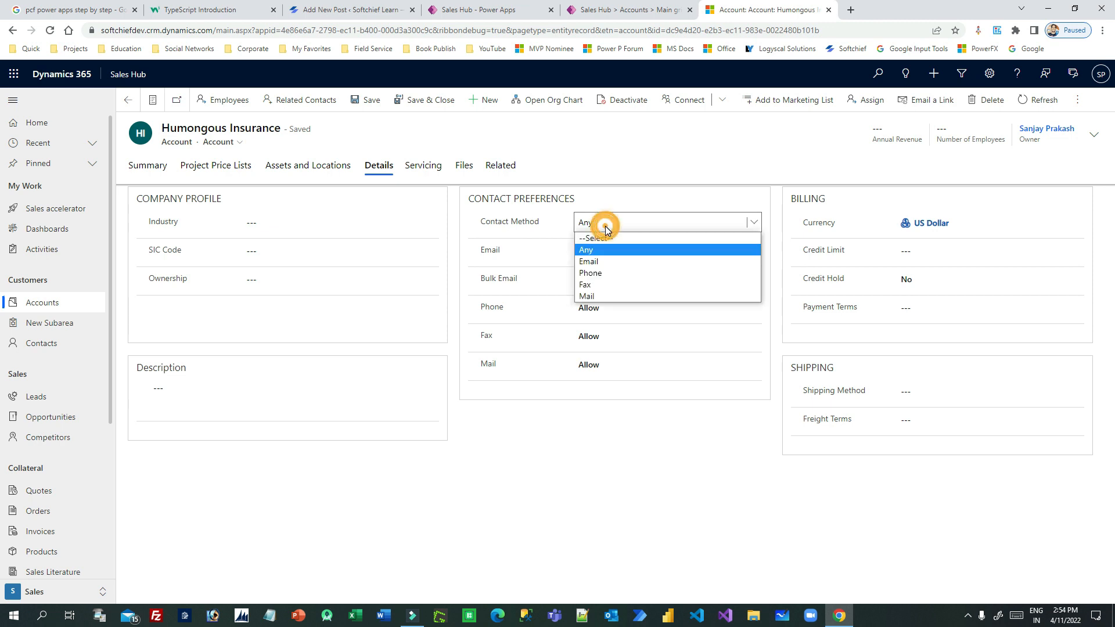
pyautogui.click(505, 234)
pyautogui.click(629, 226)
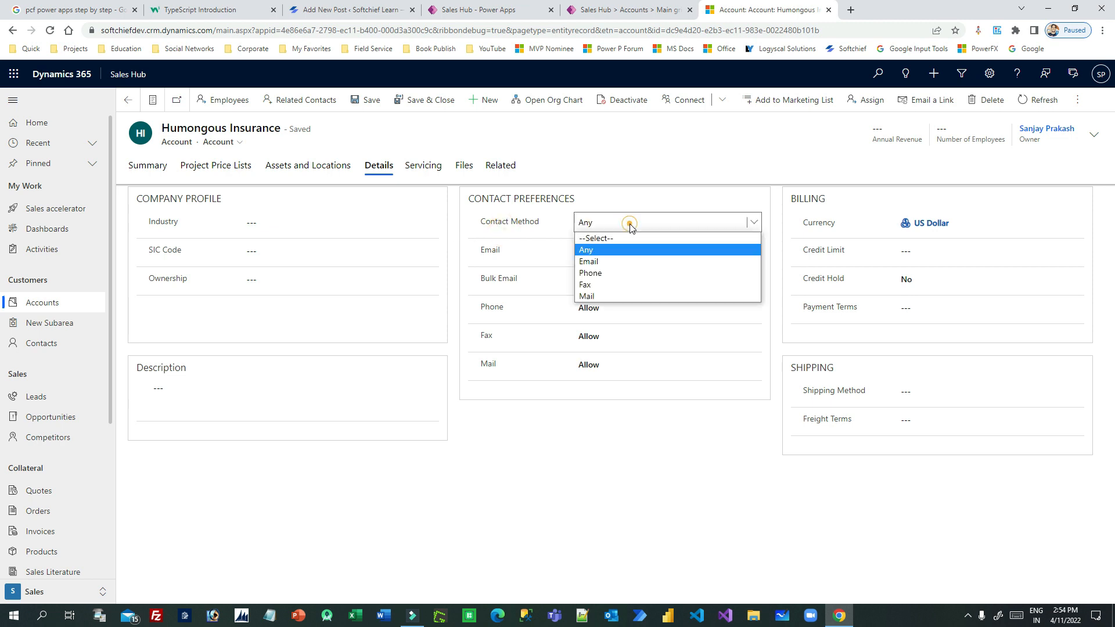
pyautogui.click(611, 430)
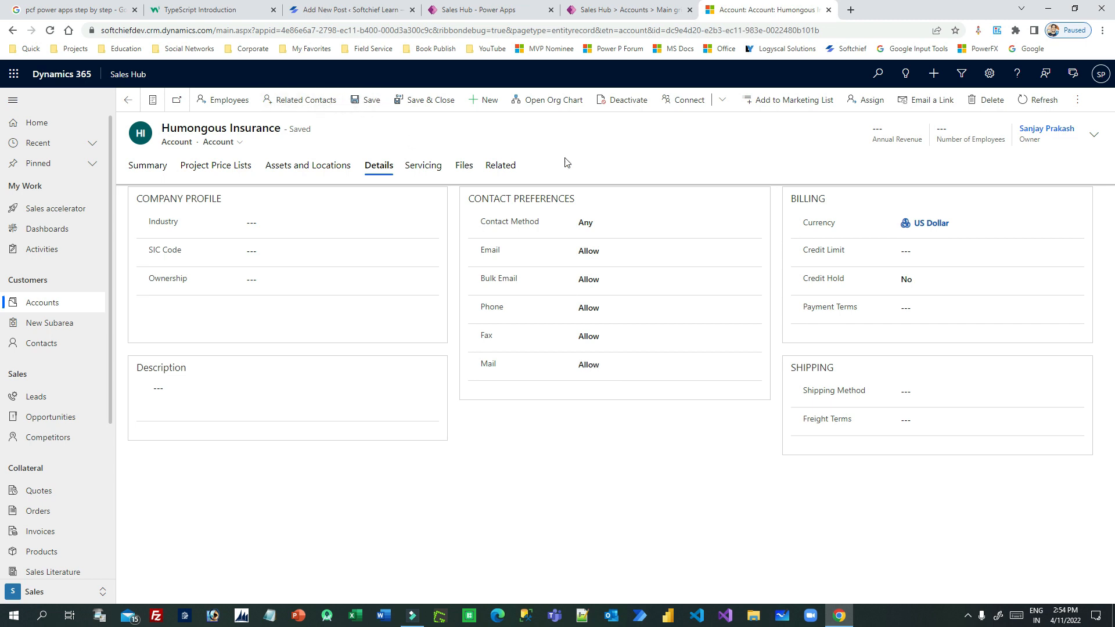
pyautogui.moveTo(474, 225); pyautogui.dragTo(556, 221)
pyautogui.click(501, 221)
pyautogui.moveTo(481, 222); pyautogui.dragTo(539, 224)
pyautogui.click(503, 225)
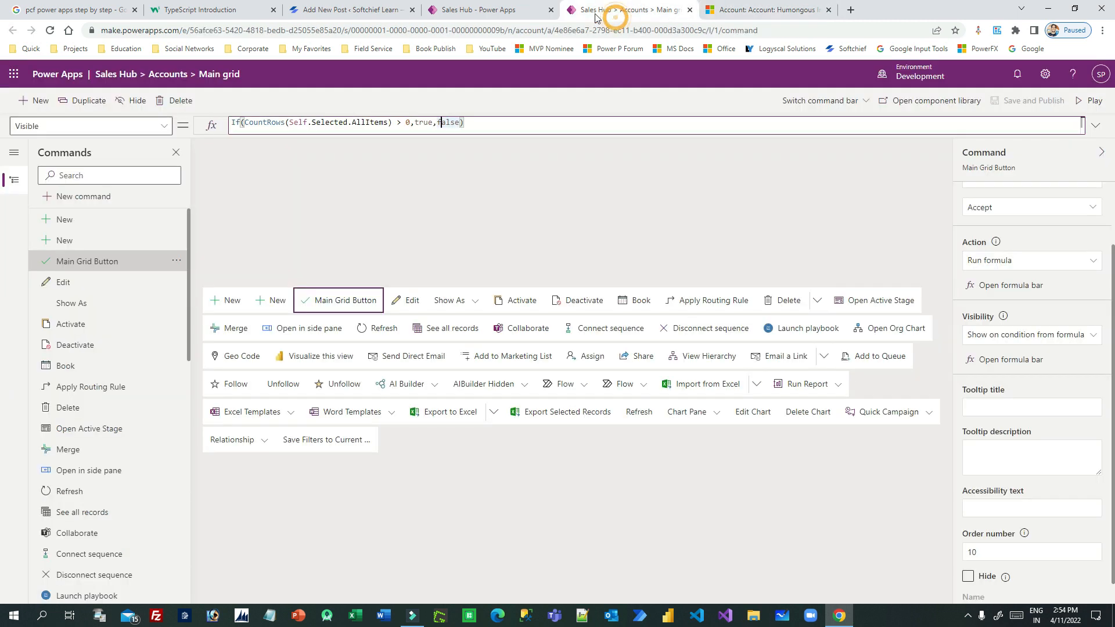
# Step: Close the Main grid command designer and open the Account table's Main form command bar for editing, overriding the locked session
pyautogui.click(618, 10)
pyautogui.click(689, 10)
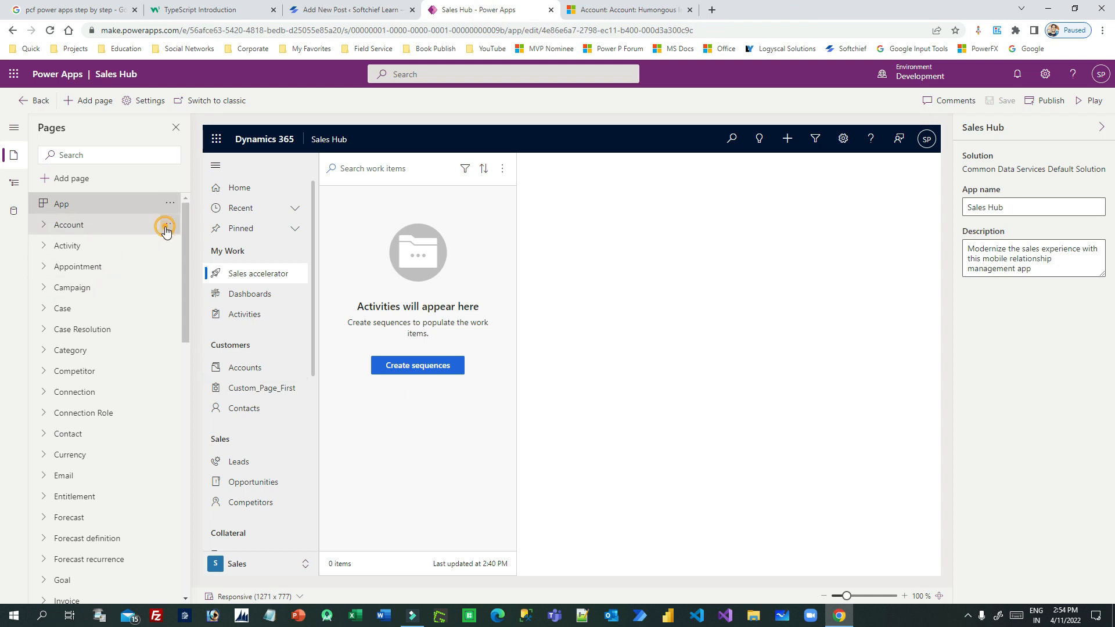
pyautogui.click(169, 225)
pyautogui.click(213, 246)
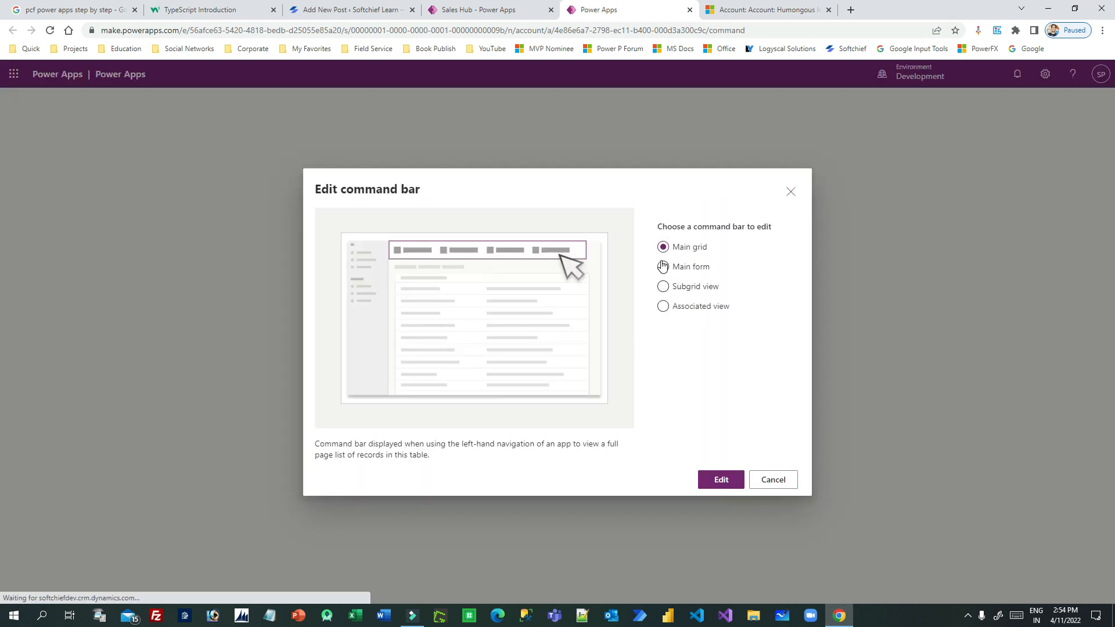
pyautogui.click(663, 266)
pyautogui.click(722, 479)
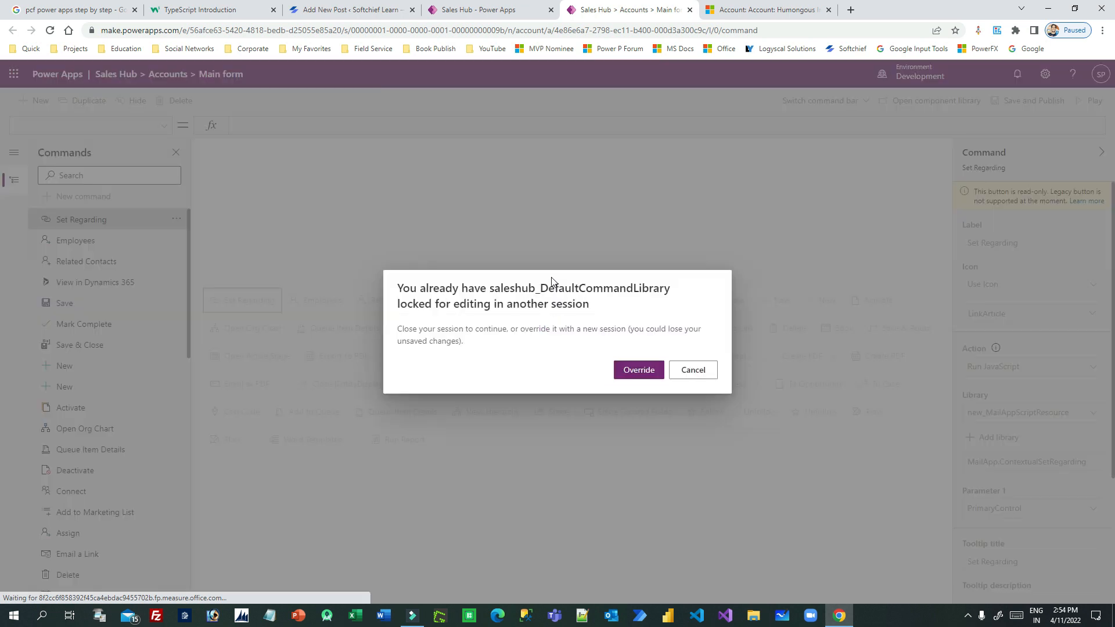
pyautogui.click(642, 374)
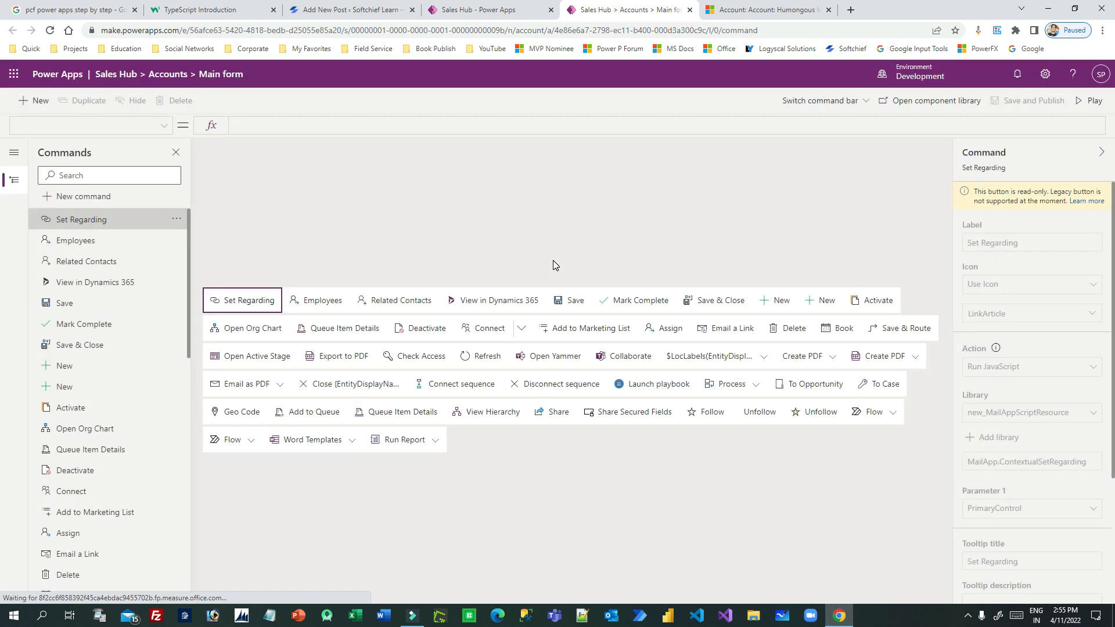
# Step: Add a new command after Set Regarding on the Main form command bar and delete the surplus NewCommand(1)
pyautogui.click(83, 198)
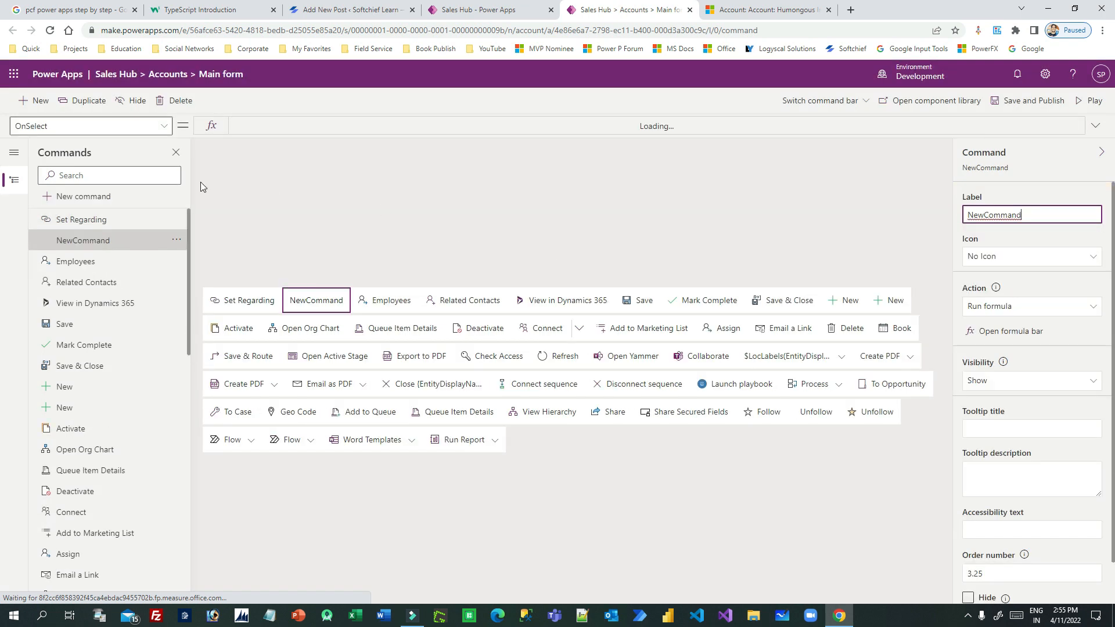
pyautogui.click(83, 199)
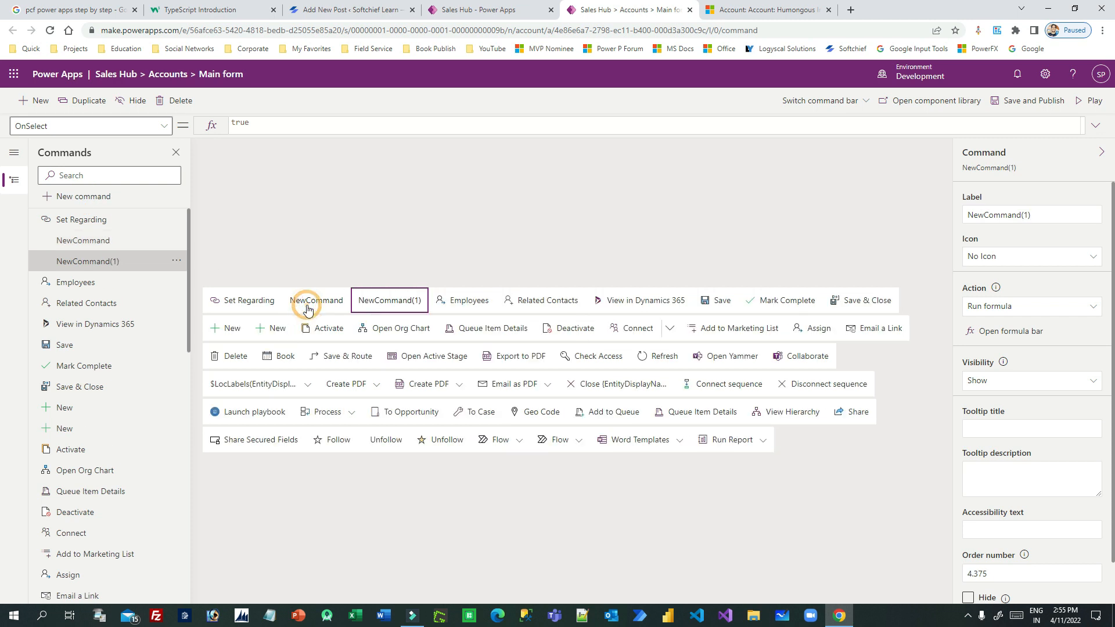
pyautogui.click(308, 310)
pyautogui.click(388, 306)
pyautogui.click(161, 102)
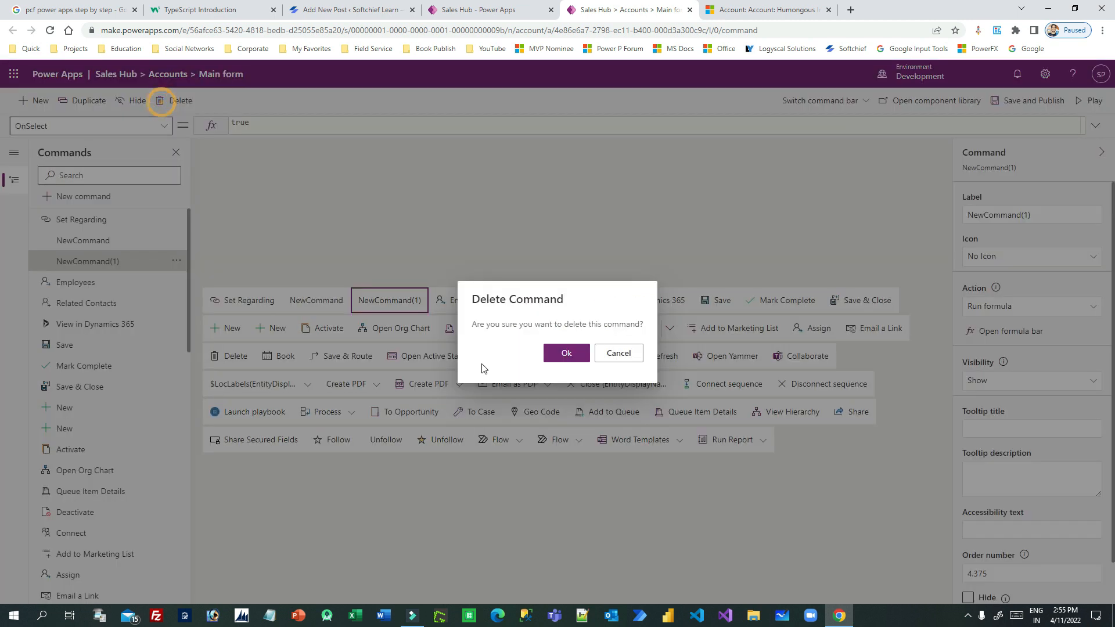
pyautogui.click(566, 353)
# Step: Label the new command "Form Command Button"
pyautogui.click(317, 308)
pyautogui.doubleClick(1020, 214)
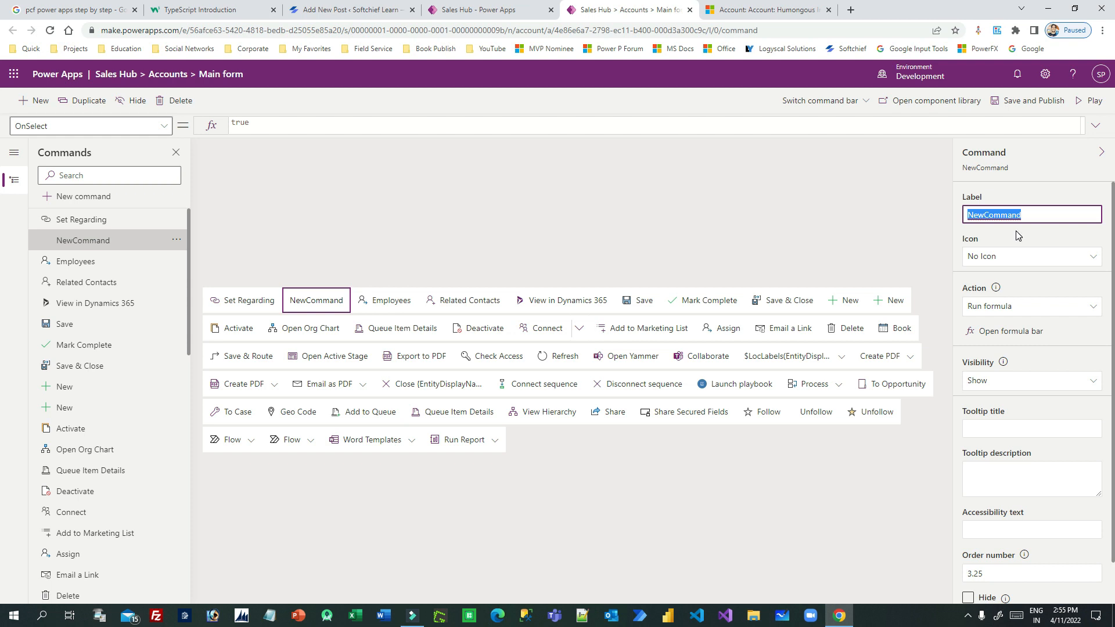
pyautogui.write('FOrm COmmand')
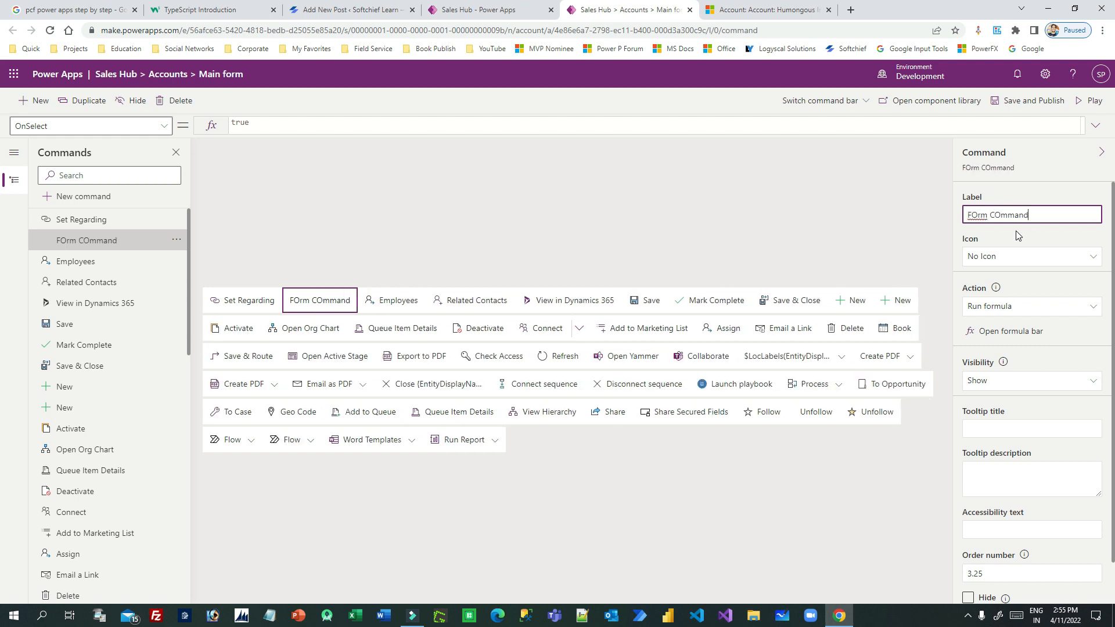
pyautogui.write(' Buton')
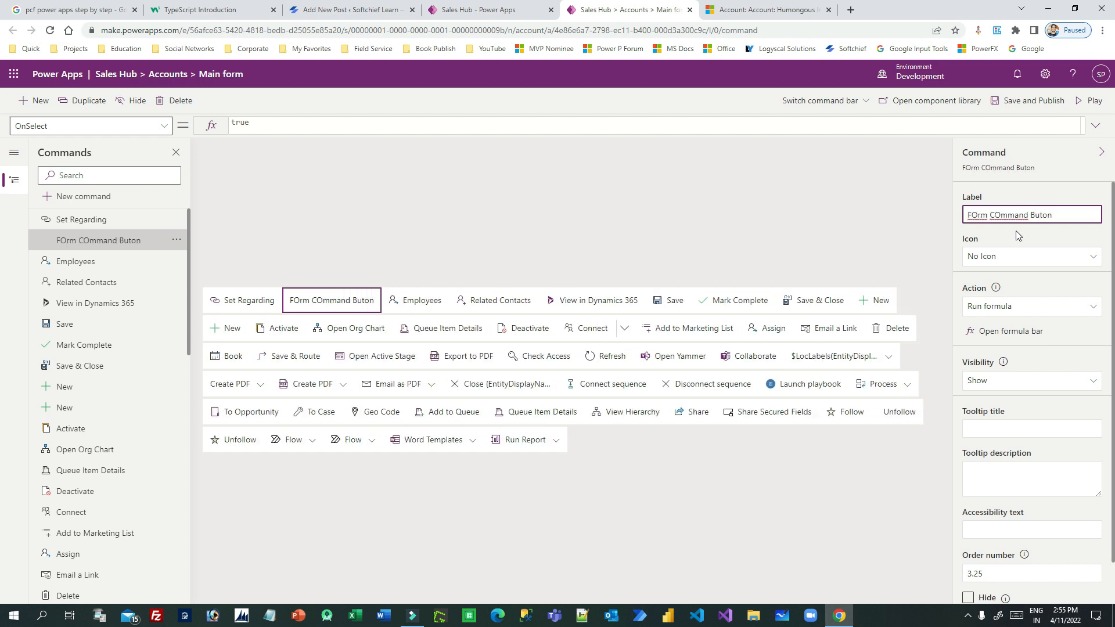
pyautogui.press('BackSpace')
pyautogui.write('o')
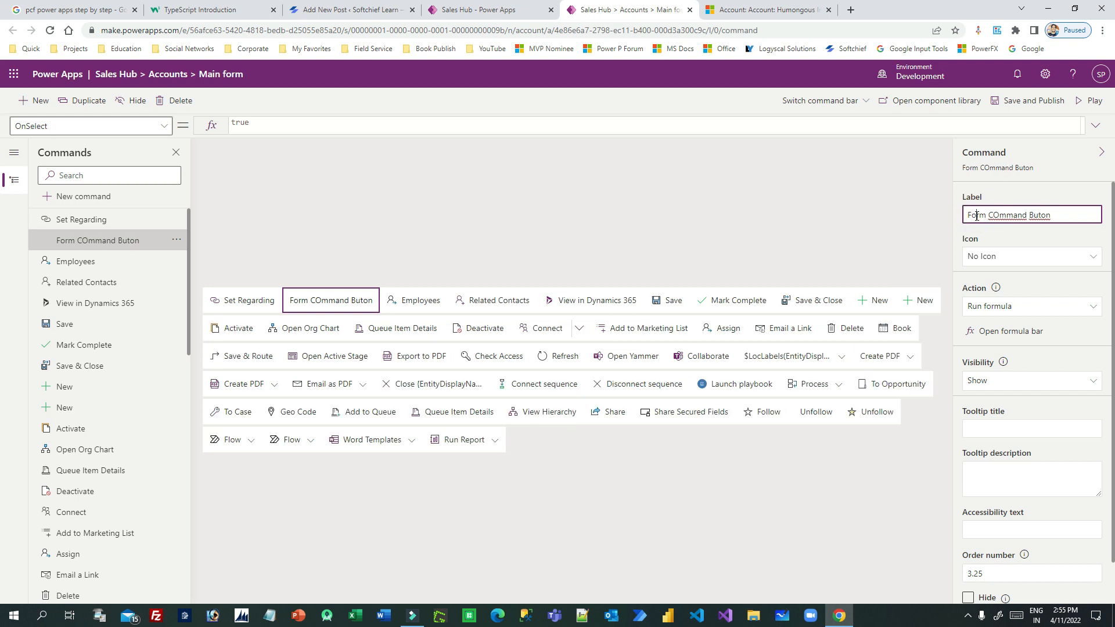
pyautogui.click(999, 215)
pyautogui.press('BackSpace')
pyautogui.write('o')
pyautogui.rightClick(1037, 215)
pyautogui.click(1029, 229)
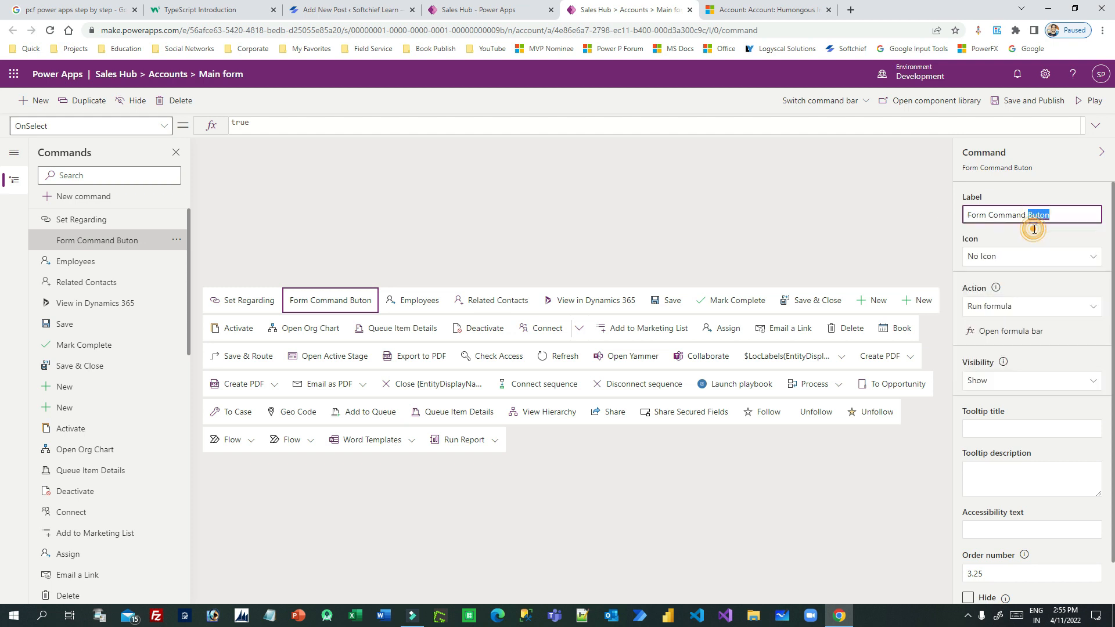
# Step: Give Form Command Button the built-in Activate icon
pyautogui.click(1025, 254)
pyautogui.click(1023, 293)
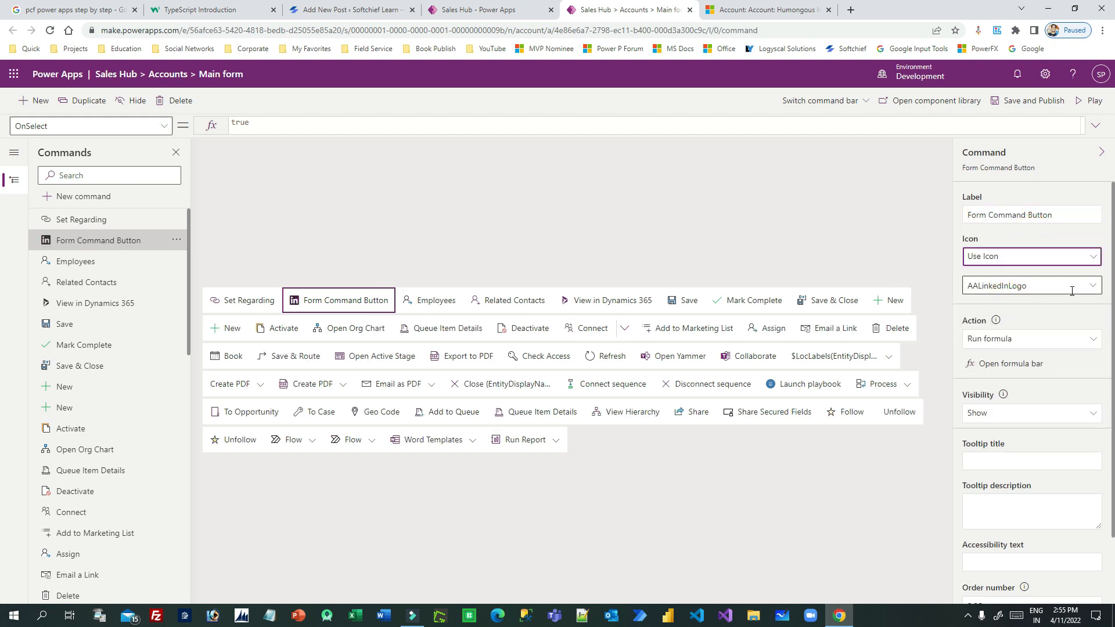
pyautogui.click(1098, 287)
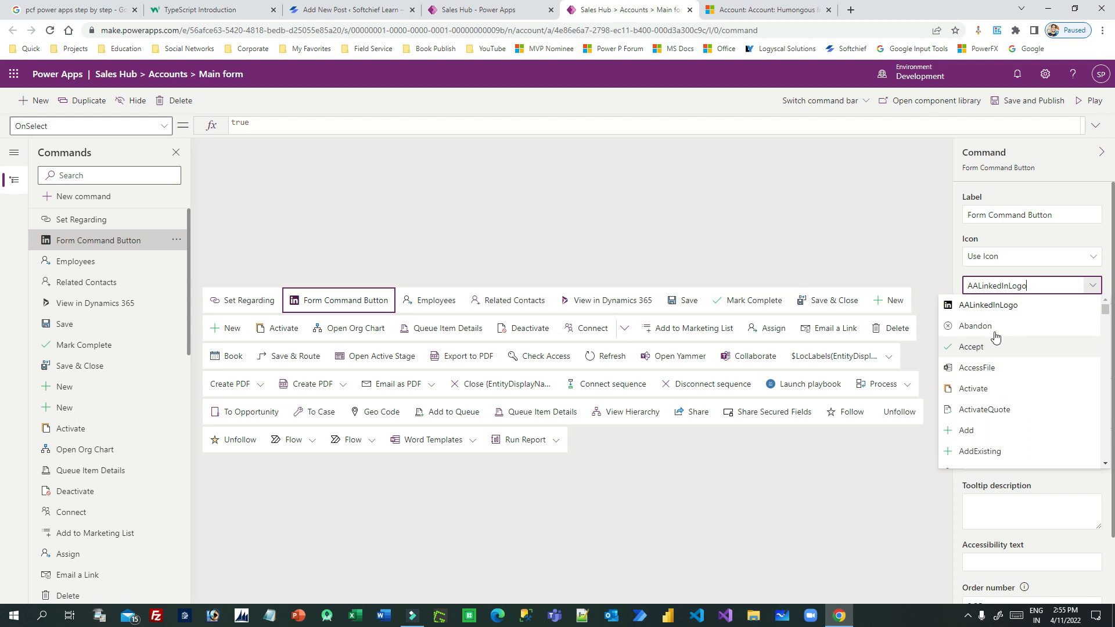
pyautogui.click(991, 393)
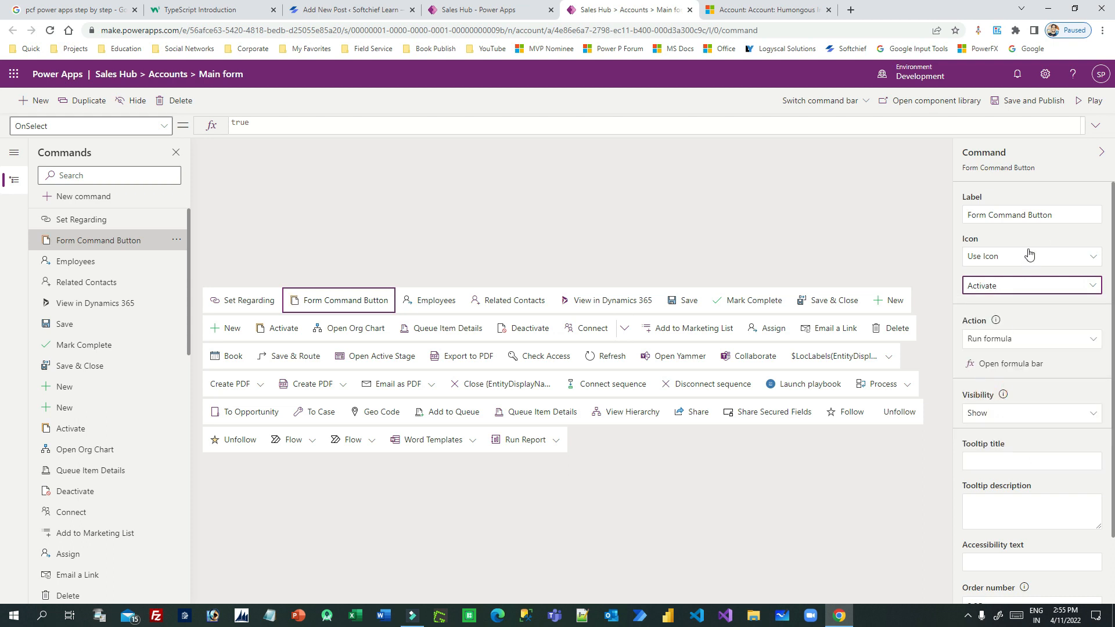
pyautogui.click(1028, 319)
# Step: Set the button's OnSelect formula to Notify("I am Form Button.")
pyautogui.scroll(-1, 1029, 322)
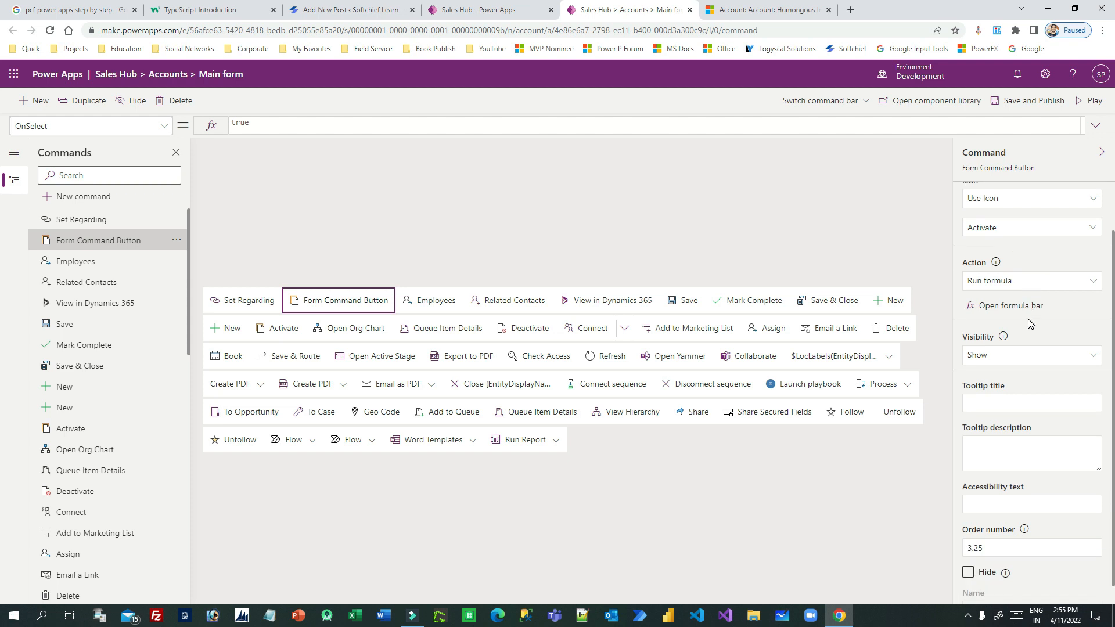
pyautogui.click(273, 124)
pyautogui.doubleClick(243, 122)
pyautogui.write('Not')
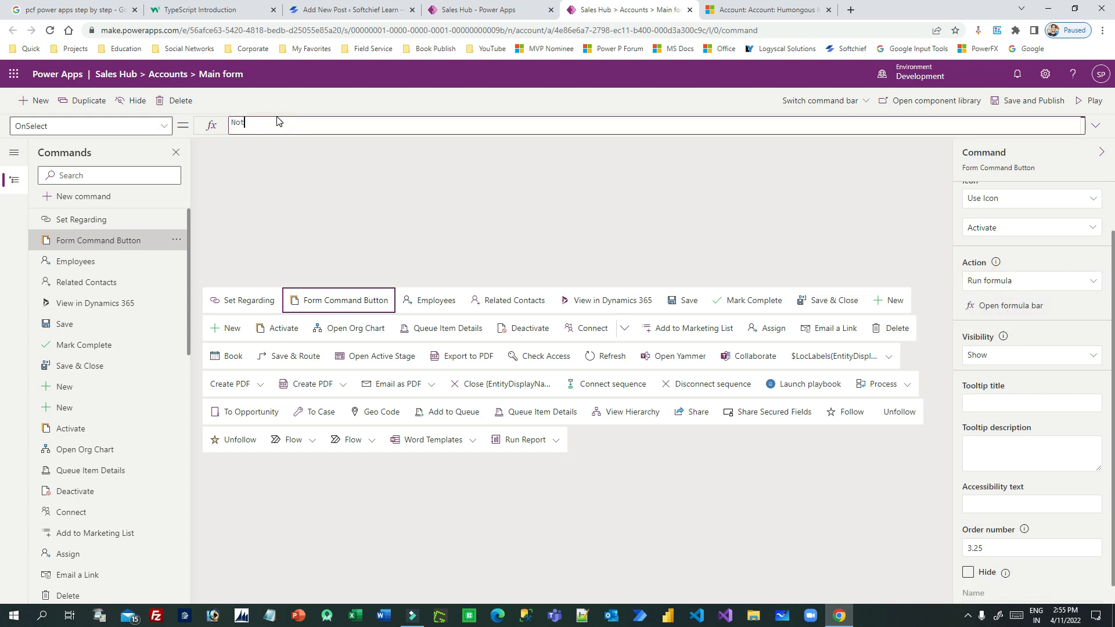
pyautogui.write('ify("I am F')
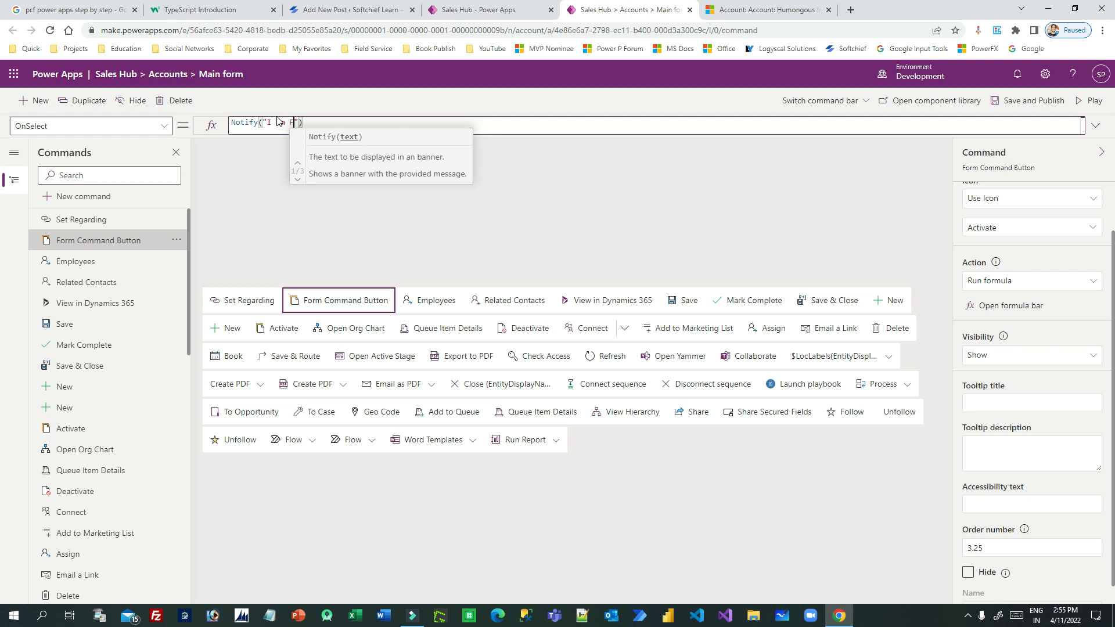
pyautogui.write('orm Button.')
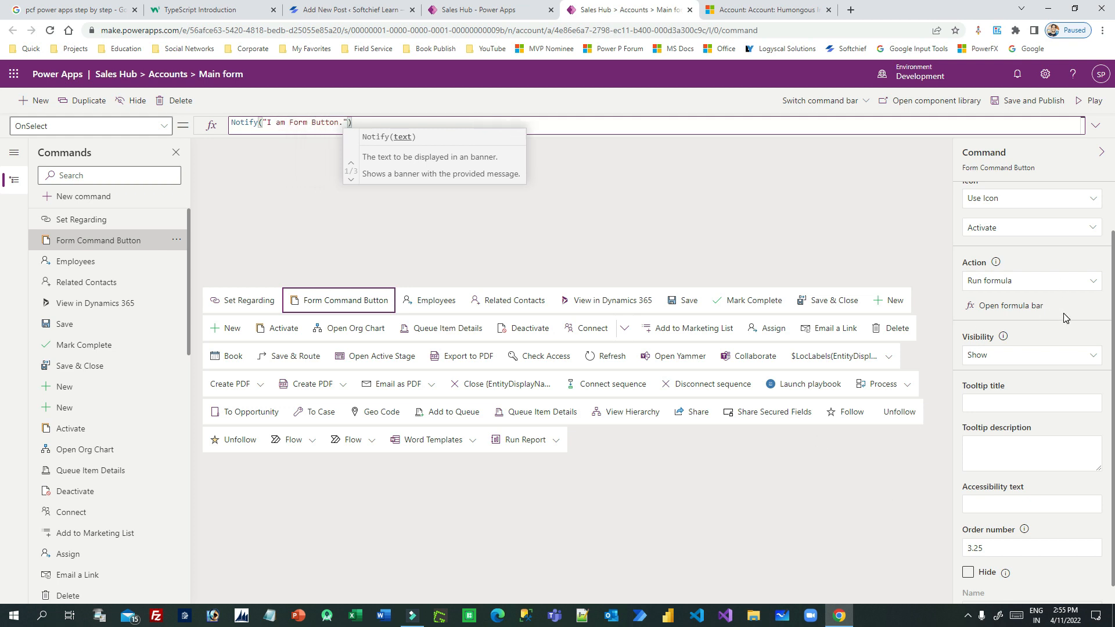
pyautogui.click(969, 268)
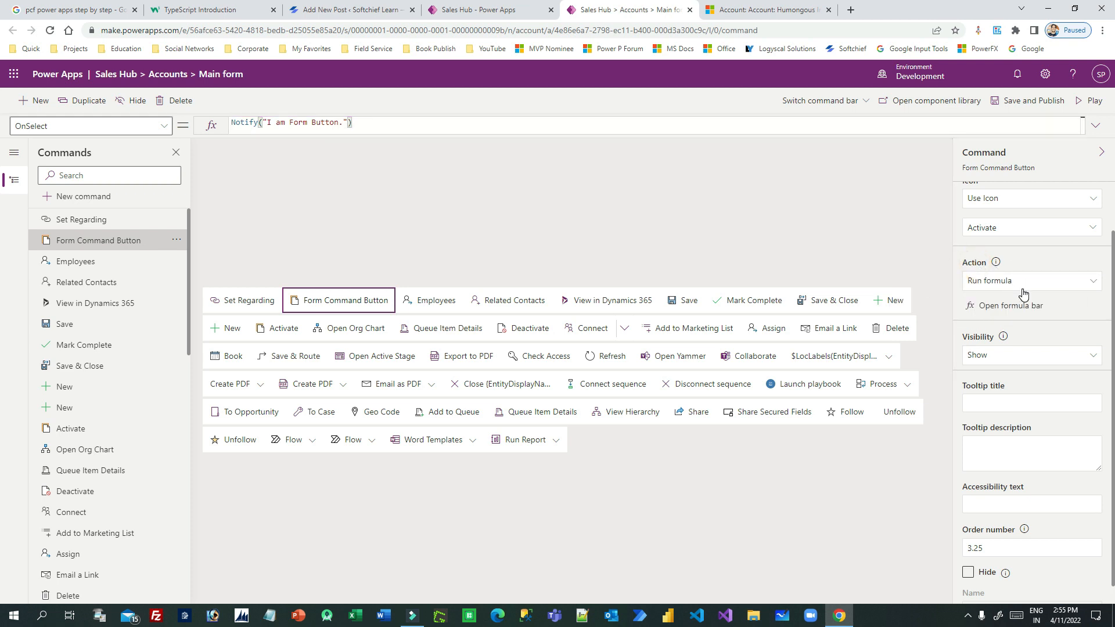
# Step: Set the button's visibility to Show on condition from formula and begin its Visible formula with If(Self.Selected.Item
pyautogui.click(1006, 357)
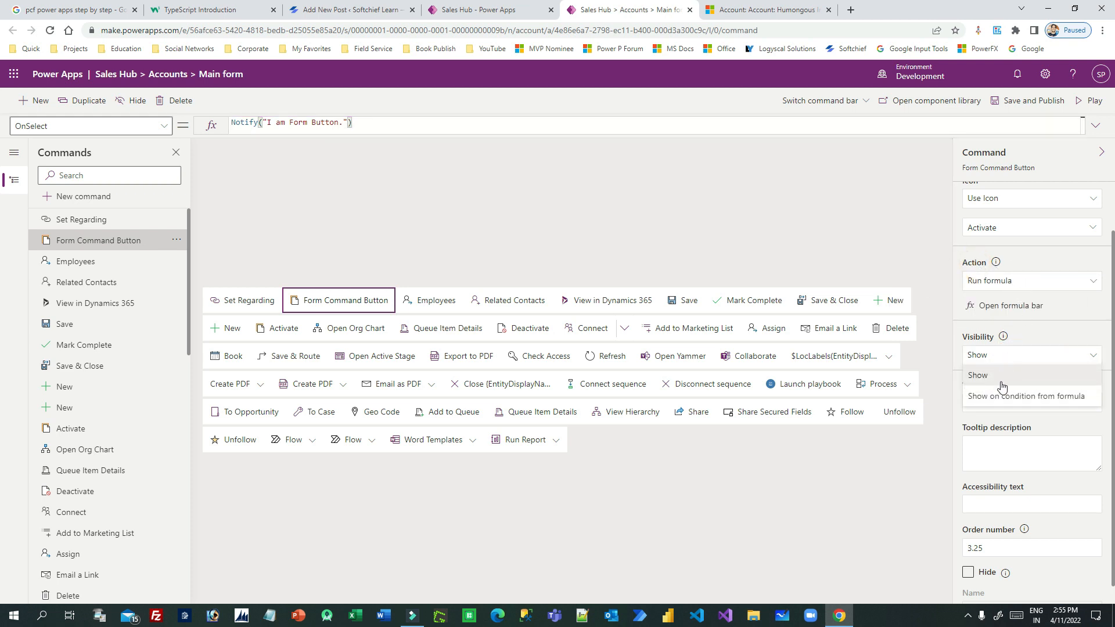
pyautogui.click(1015, 397)
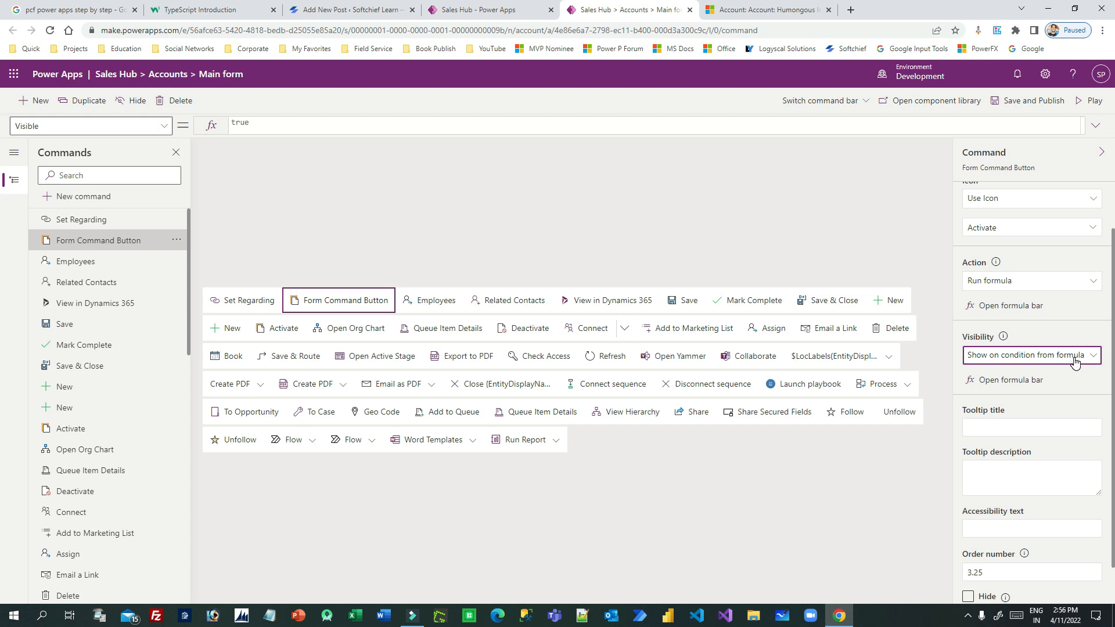
pyautogui.doubleClick(262, 123)
pyautogui.press('BackSpace')
pyautogui.write('If(')
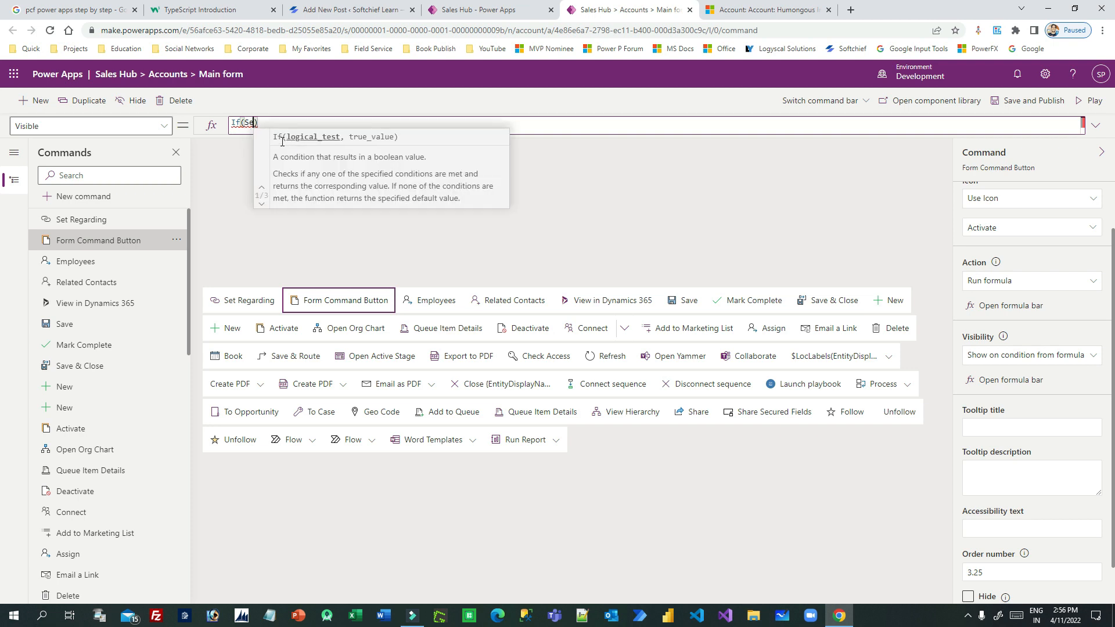
pyautogui.write('Self.Selected.')
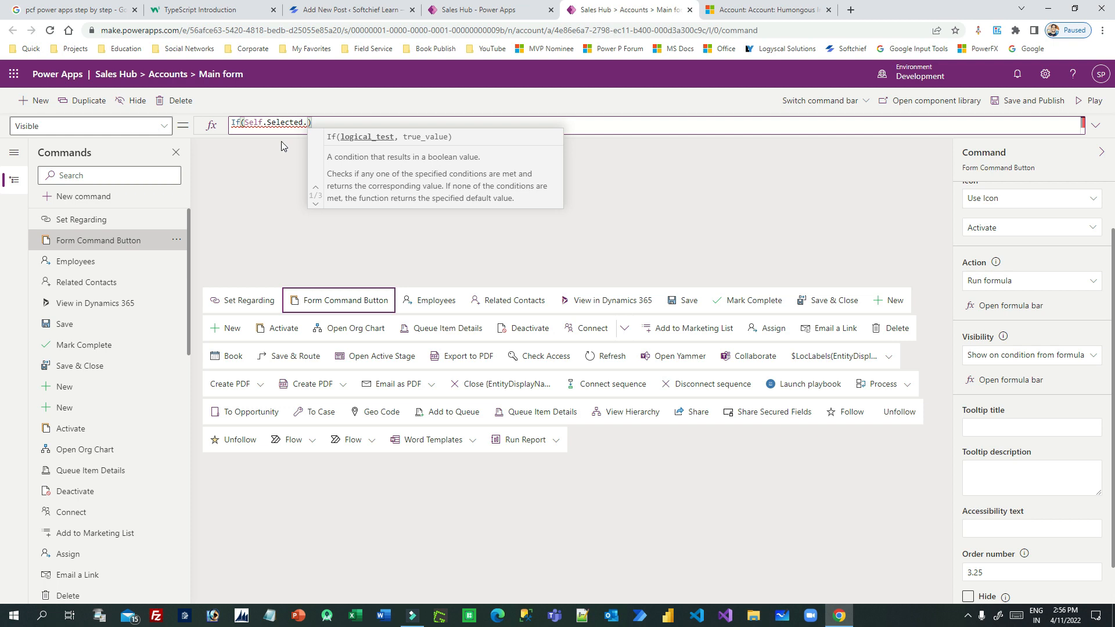
pyautogui.press('Down')
pyautogui.press('Down')
pyautogui.press('Down')
pyautogui.press('Up')
pyautogui.press('Up')
pyautogui.press('Tab')
pyautogui.write('.')
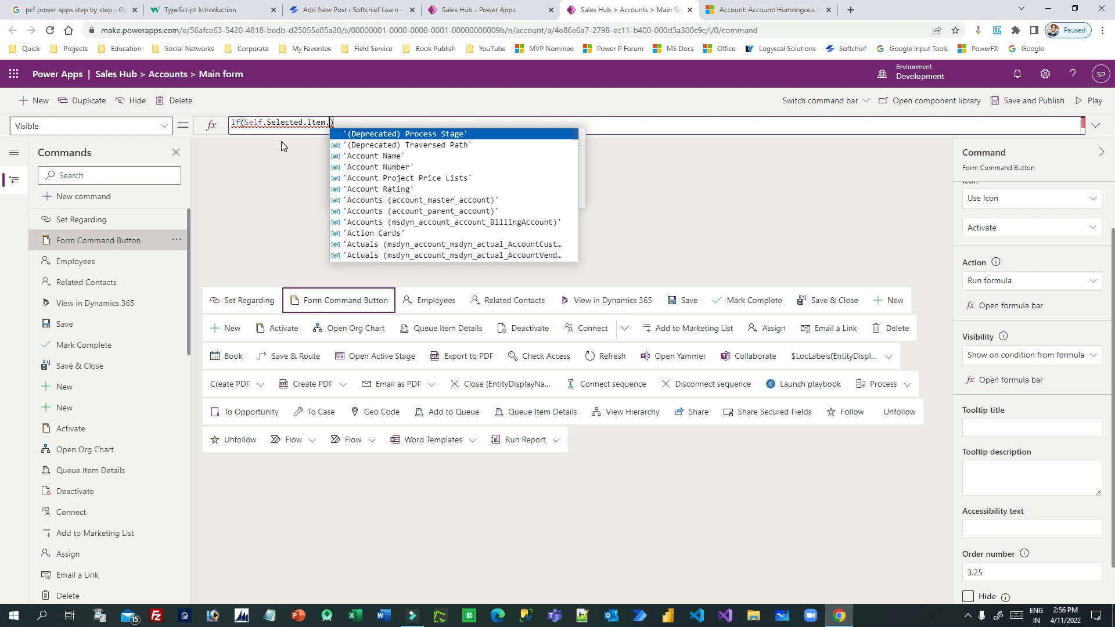
pyautogui.write('ANy')
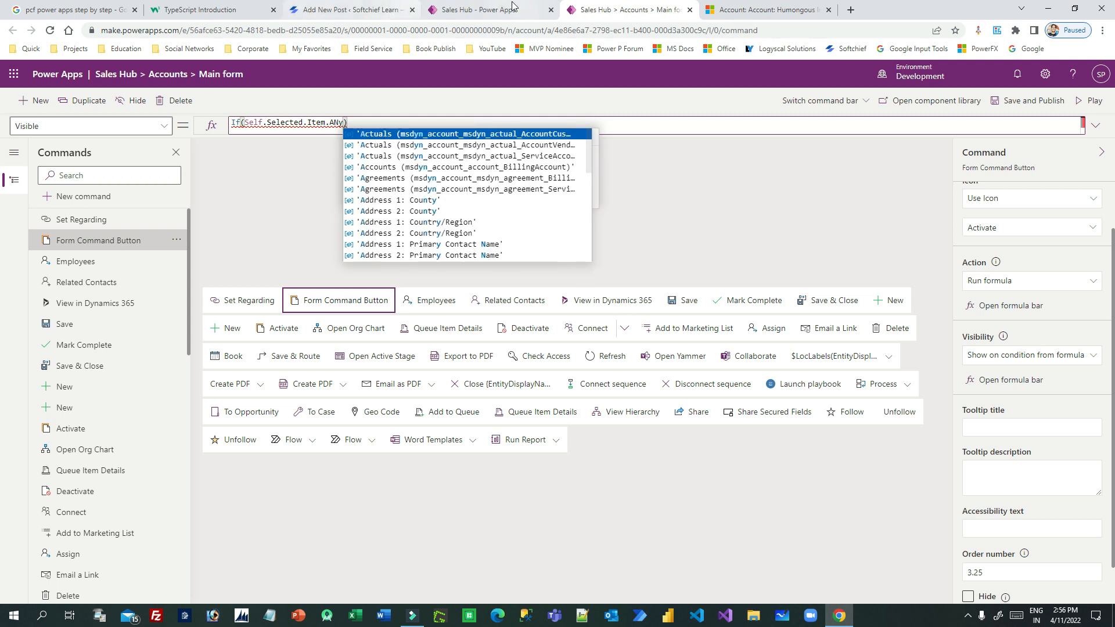
pyautogui.click(766, 9)
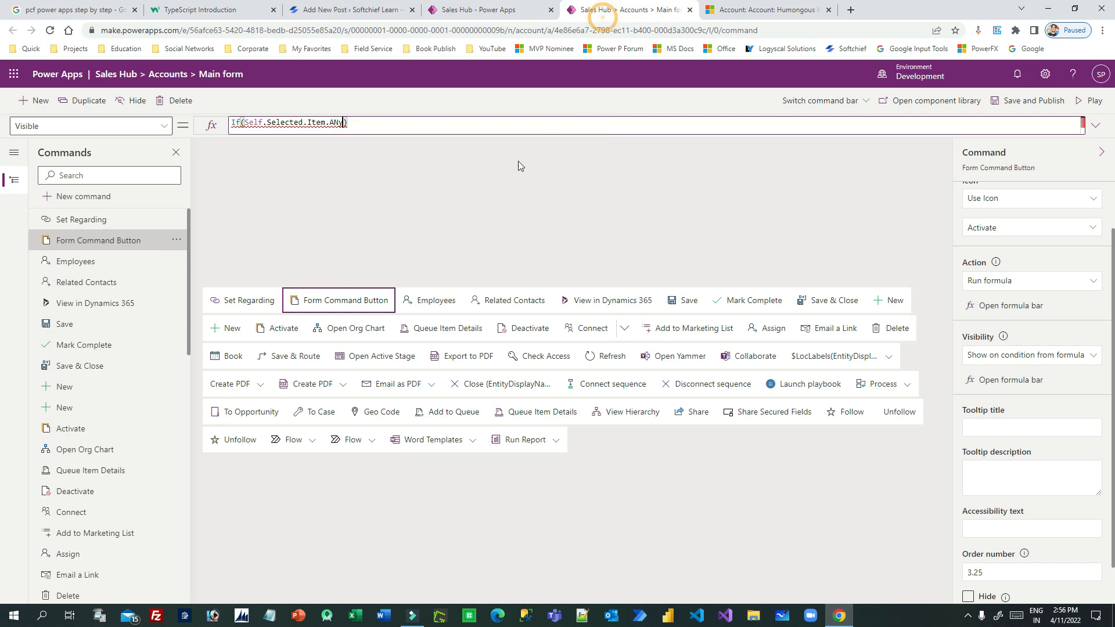
pyautogui.click(601, 9)
pyautogui.click(337, 123)
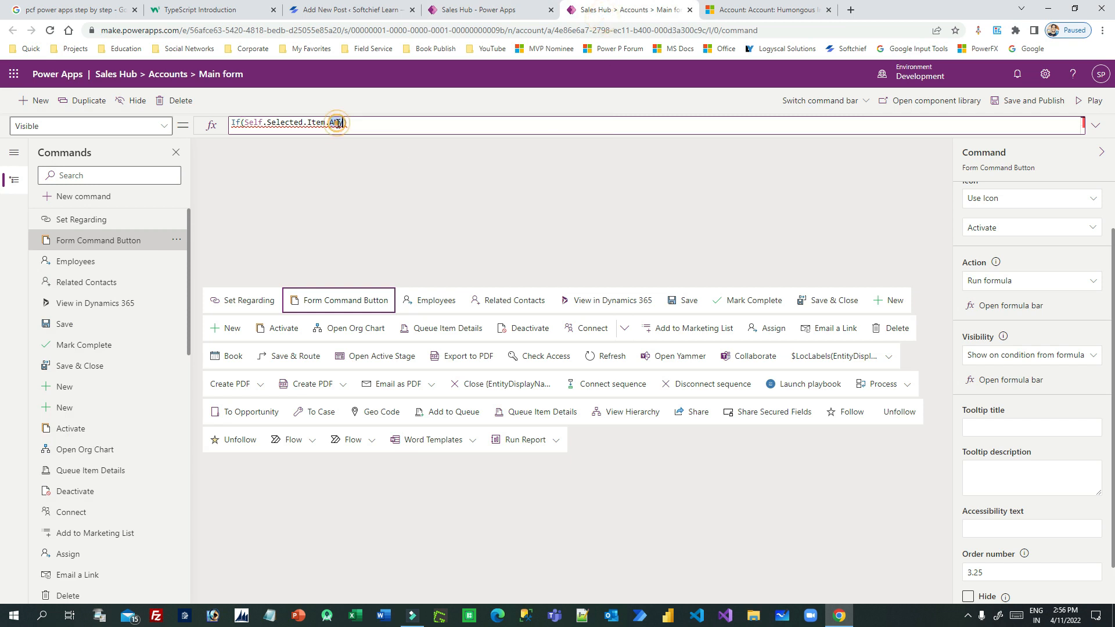
pyautogui.press('BackSpace')
pyautogui.press('BackSpace')
pyautogui.press('BackSpace')
pyautogui.press('BackSpace')
# Step: Reference the 'Preferred Method of Contact' column of Self.Selected.Item in the Visible formula's If condition
pyautogui.write('.Con')
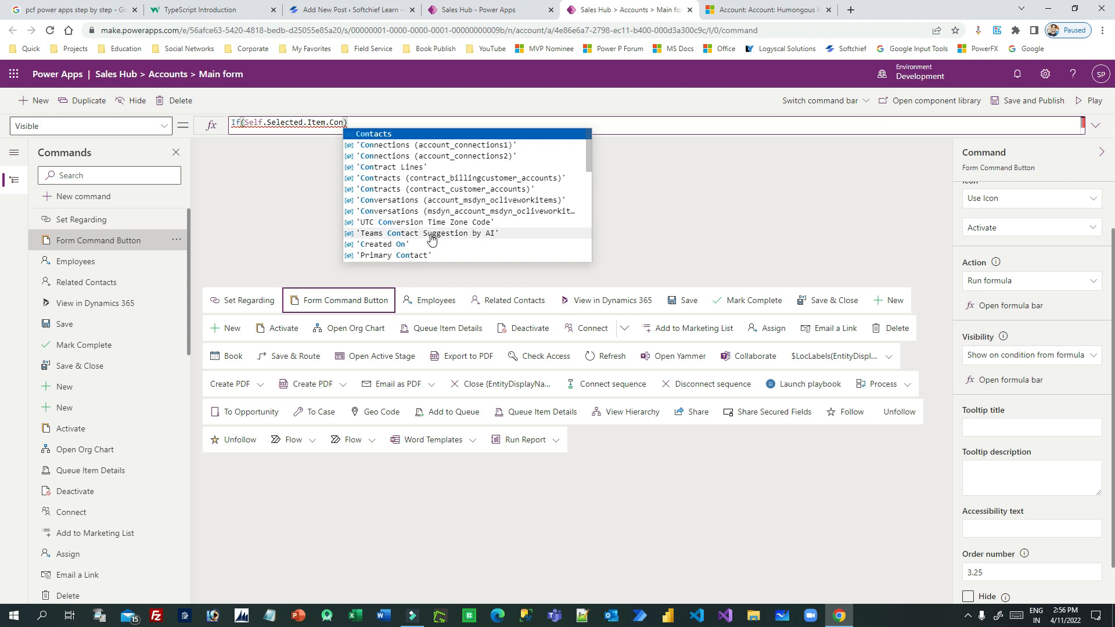
pyautogui.scroll(-3, 495, 216)
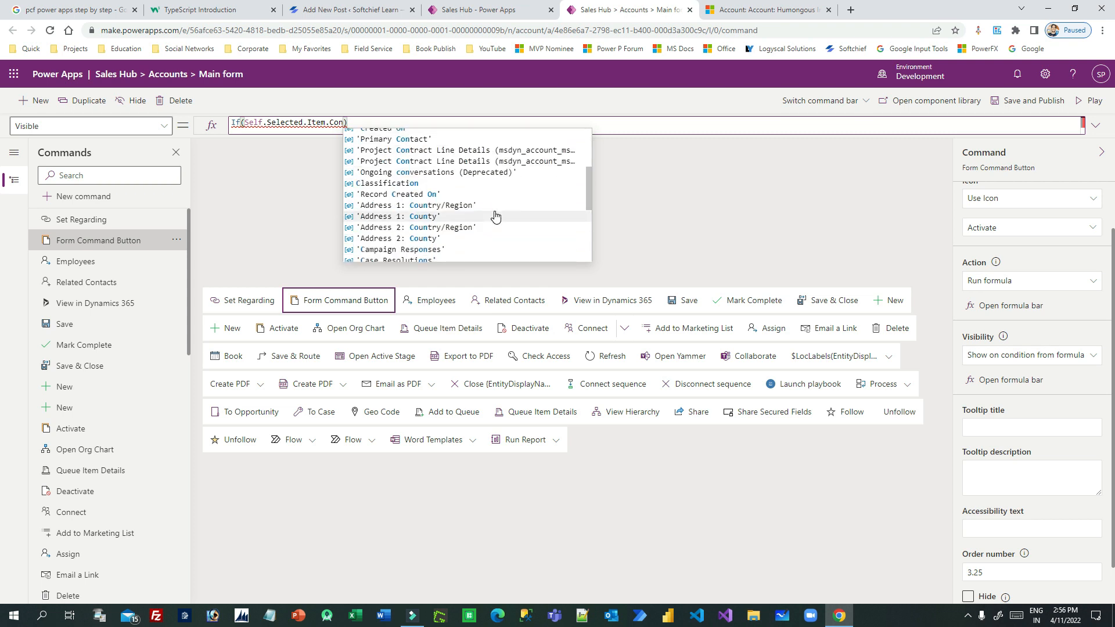
pyautogui.write('tact ')
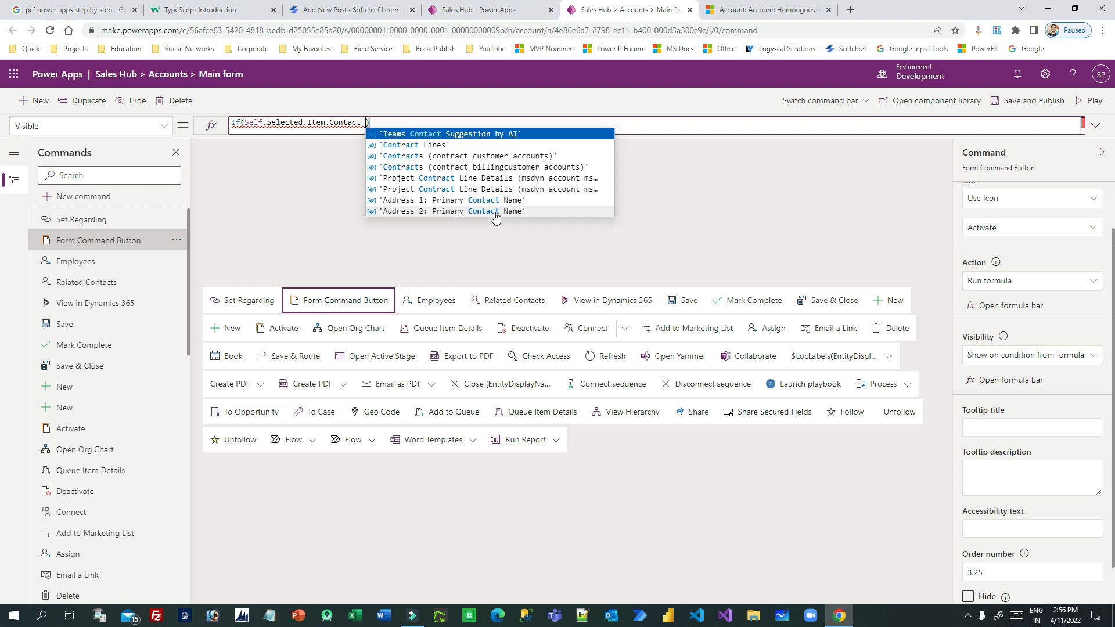
pyautogui.write('me')
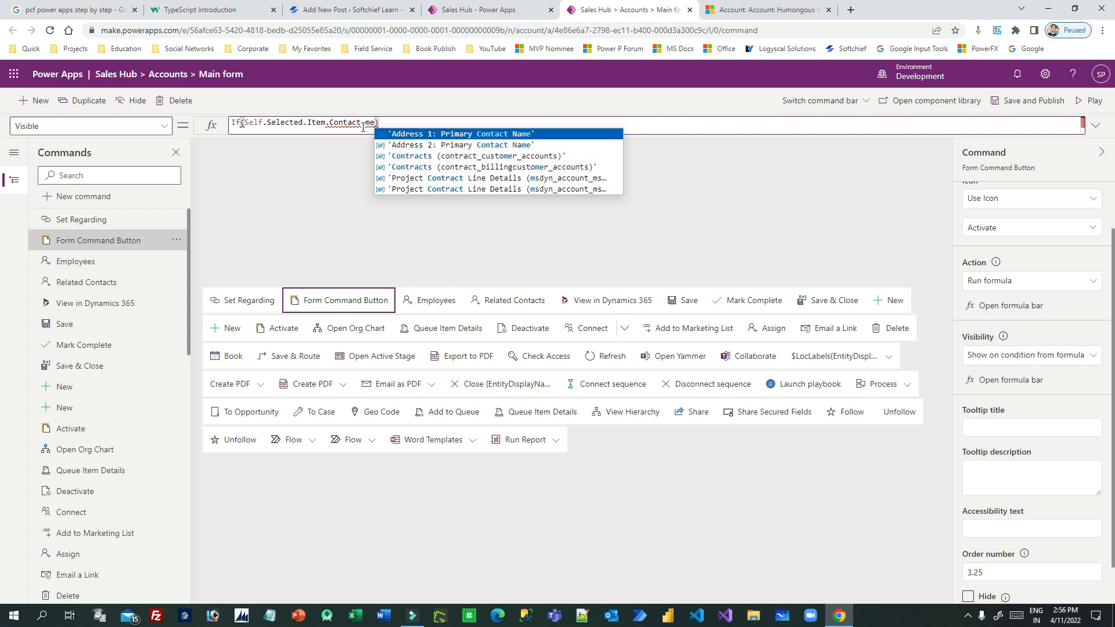
pyautogui.press('BackSpace')
pyautogui.press('BackSpace')
pyautogui.press('BackSpace')
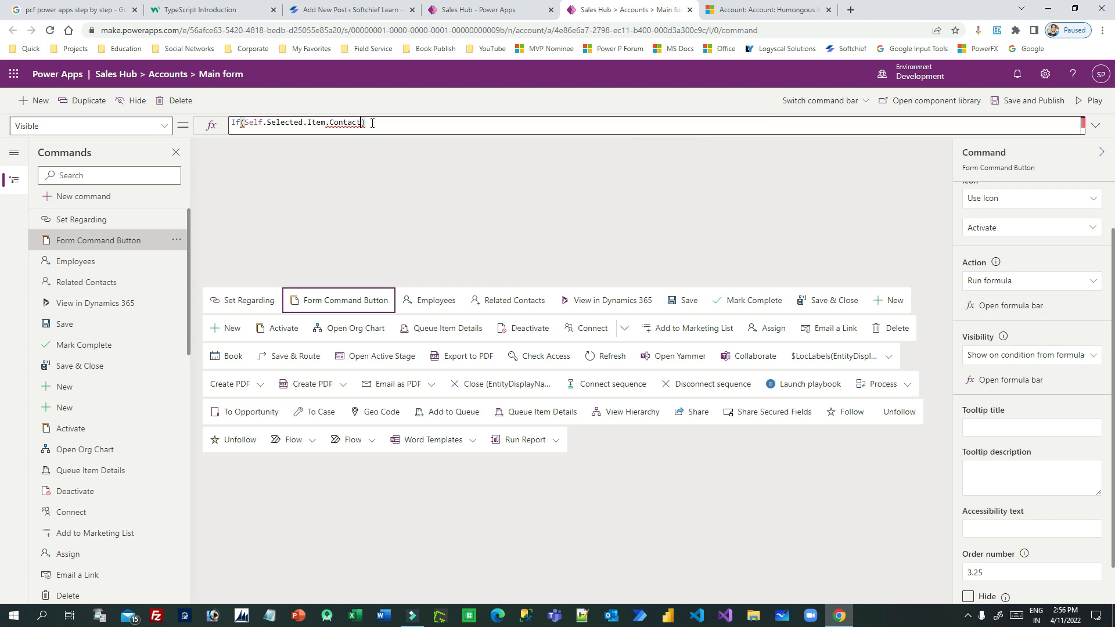
pyautogui.write('t')
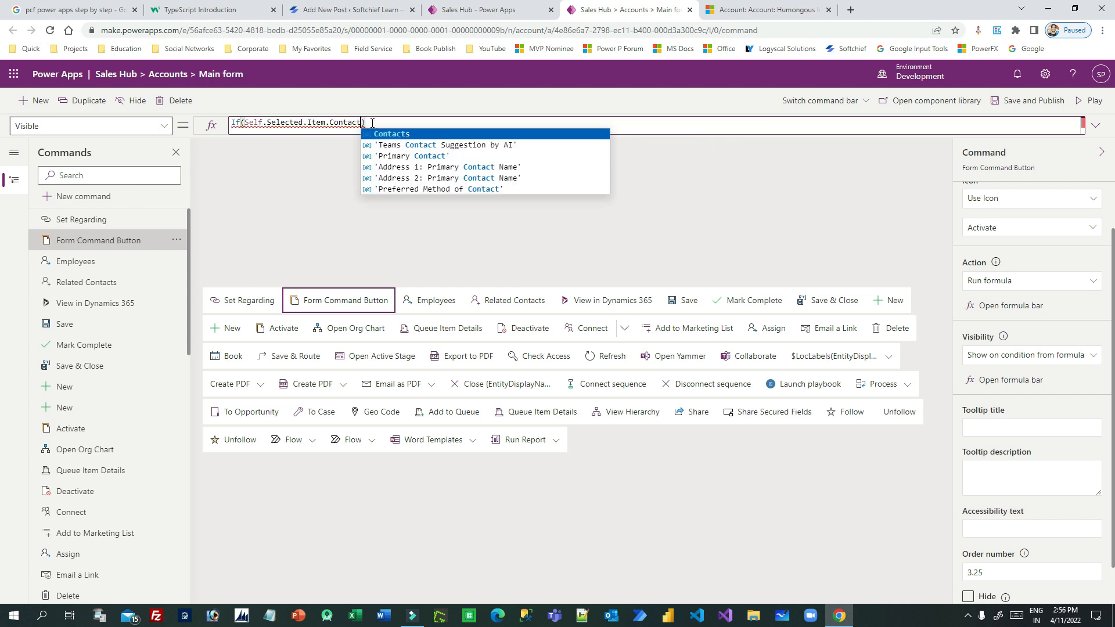
pyautogui.click(444, 188)
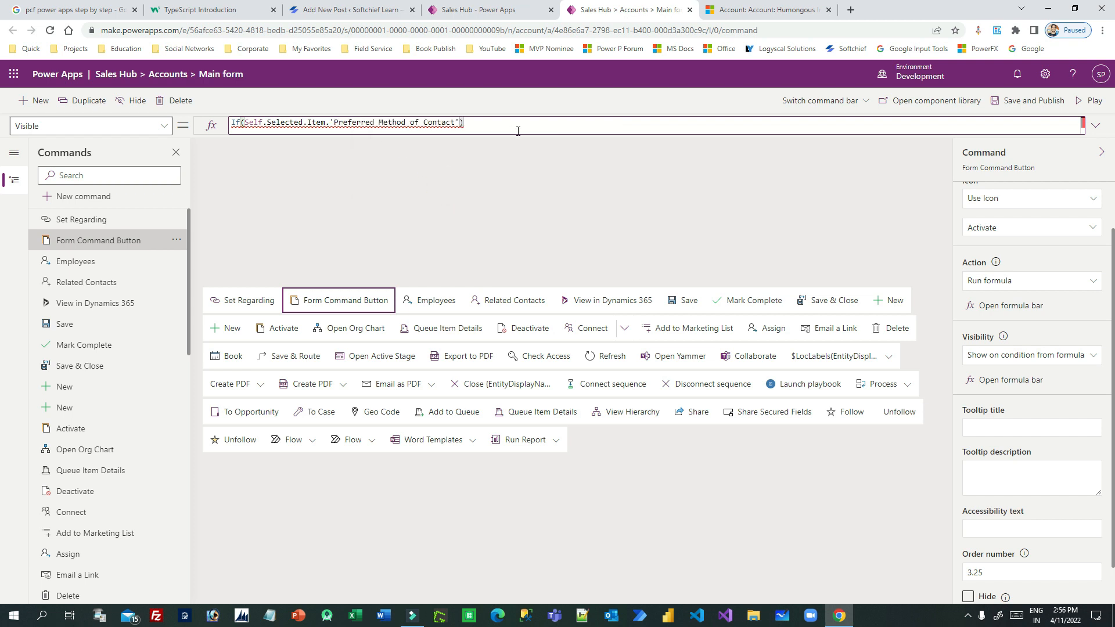
# Step: Check the Contact Method field and its value under Contact Preferences on the Humongous Insurance account, and return to the command designer
pyautogui.click(714, 10)
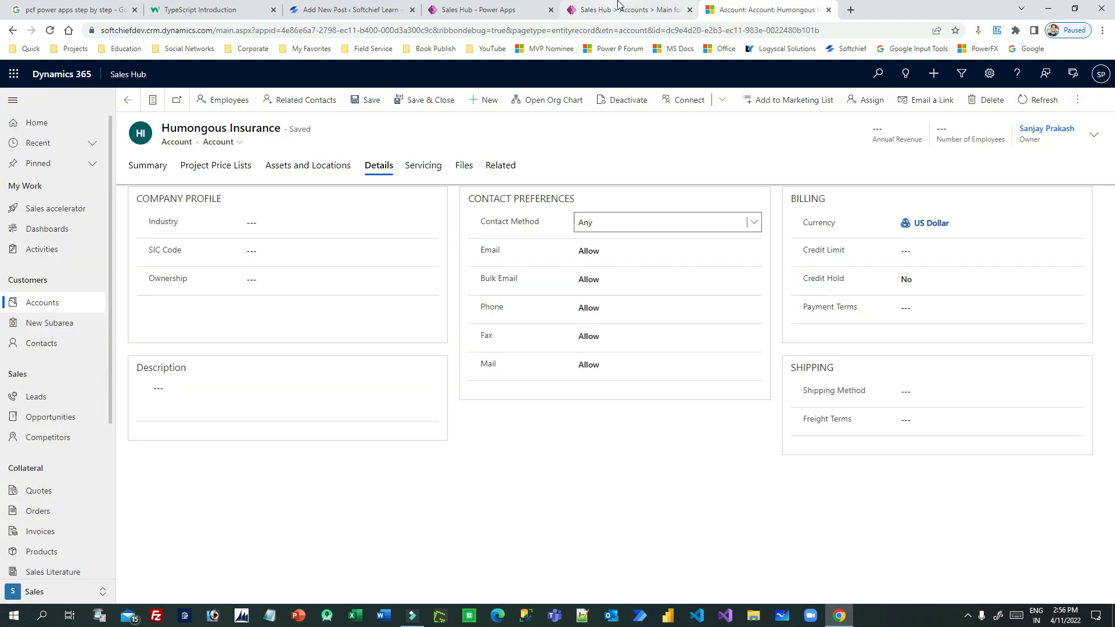
pyautogui.click(602, 225)
pyautogui.click(496, 225)
pyautogui.moveTo(477, 219); pyautogui.dragTo(537, 220)
pyautogui.click(626, 10)
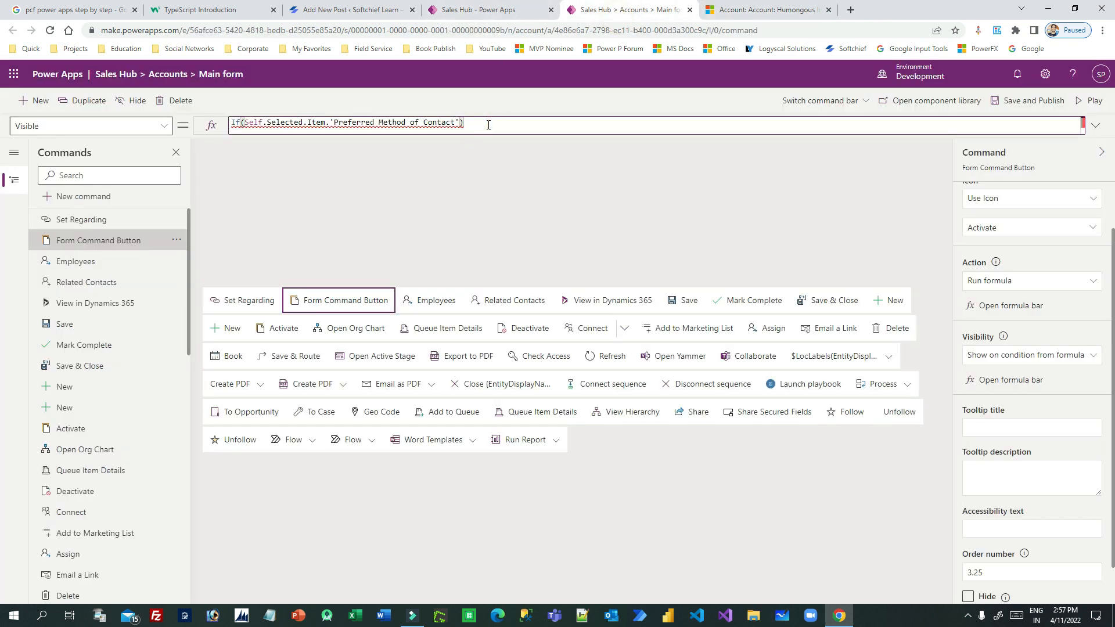
# Step: Complete the Visible formula by comparing the column with 'Preferred Method of Contact (Accounts)'.Any, returning true if equal and false otherwise
pyautogui.write('= Prep')
pyautogui.press('BackSpace')
pyautogui.write('f')
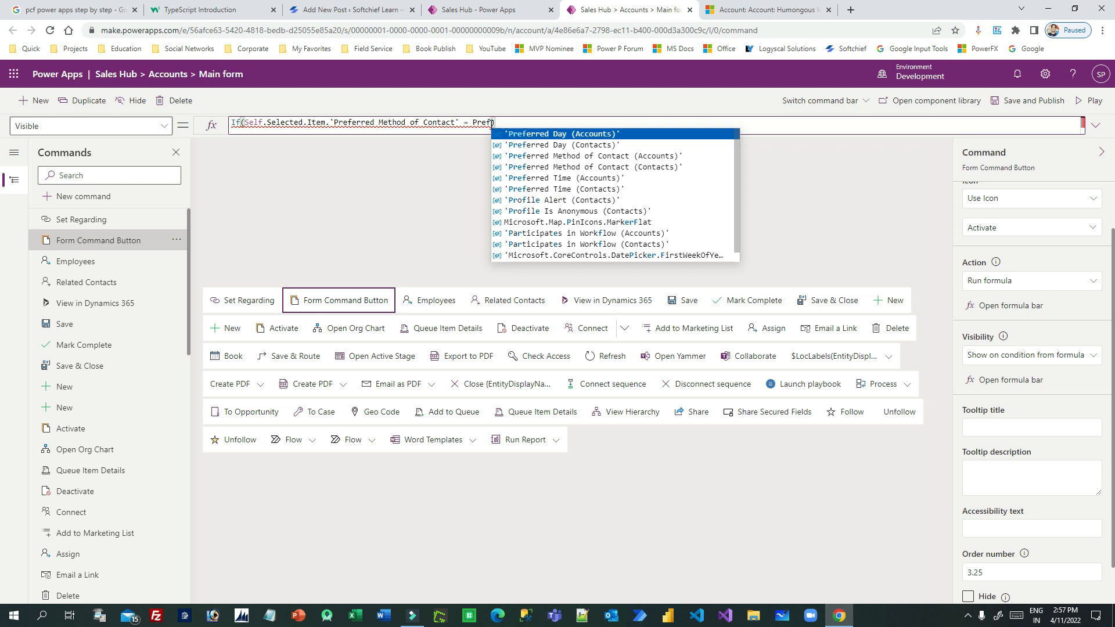
pyautogui.click(626, 158)
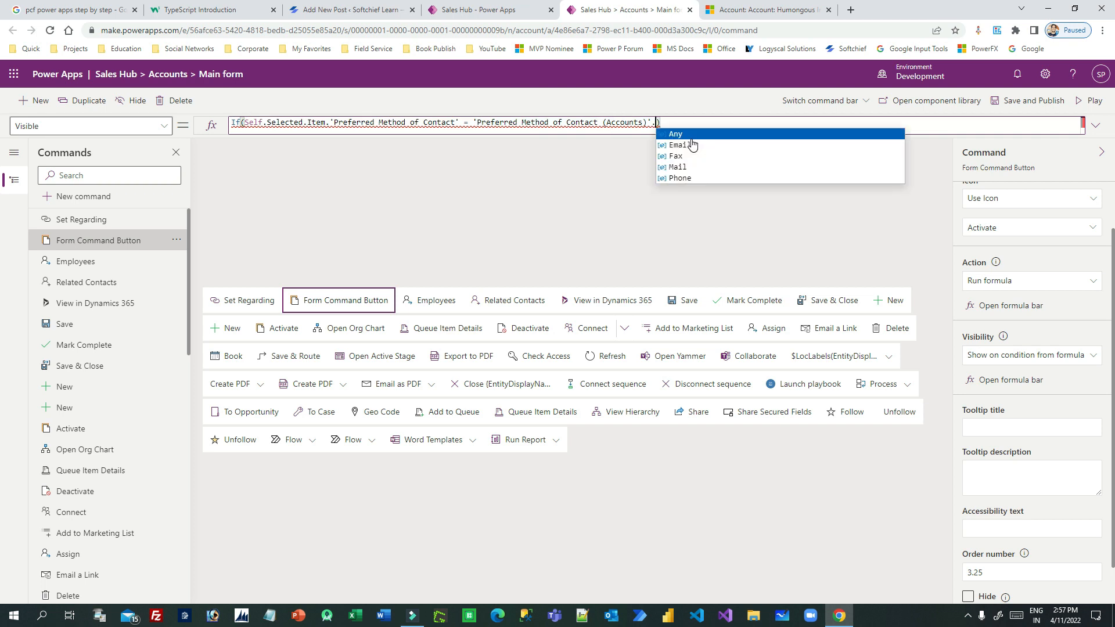
pyautogui.press('Tab')
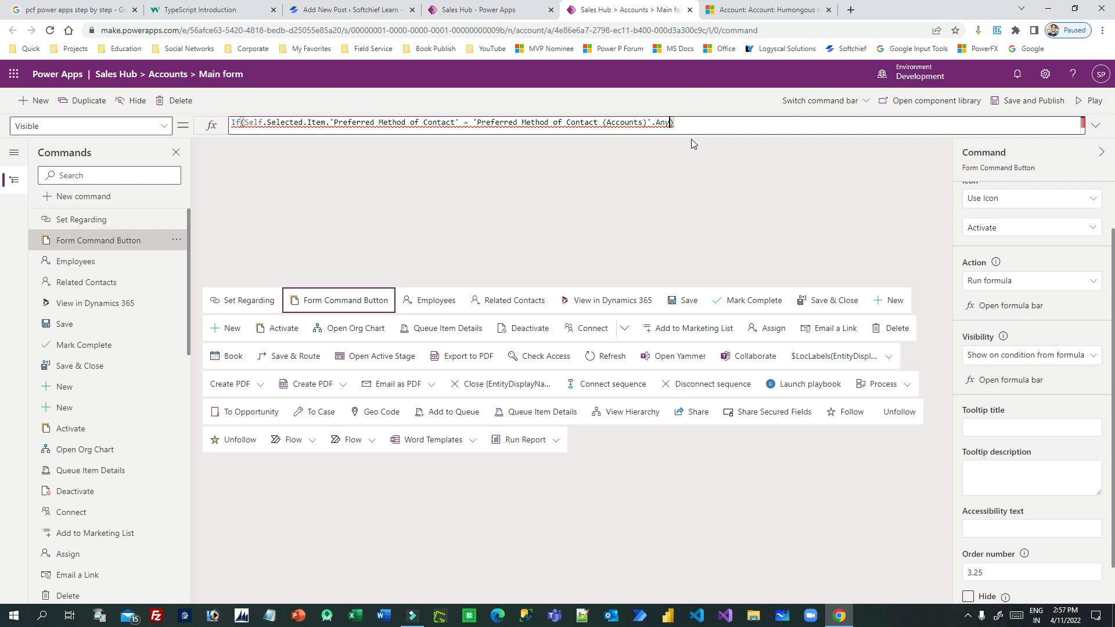
pyautogui.write(',true')
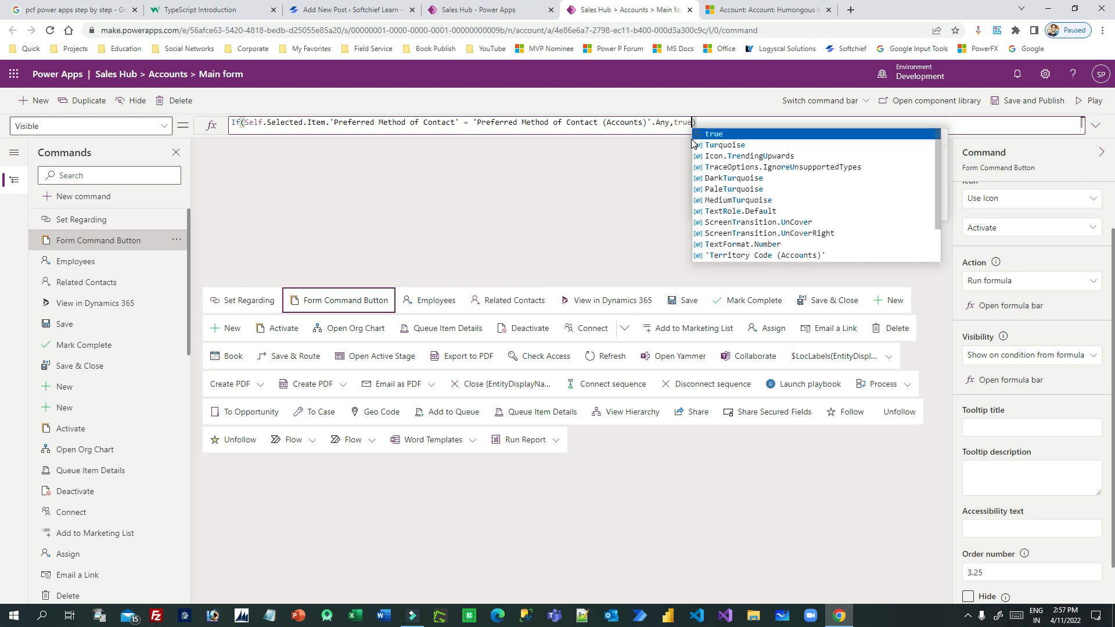
pyautogui.write(',false')
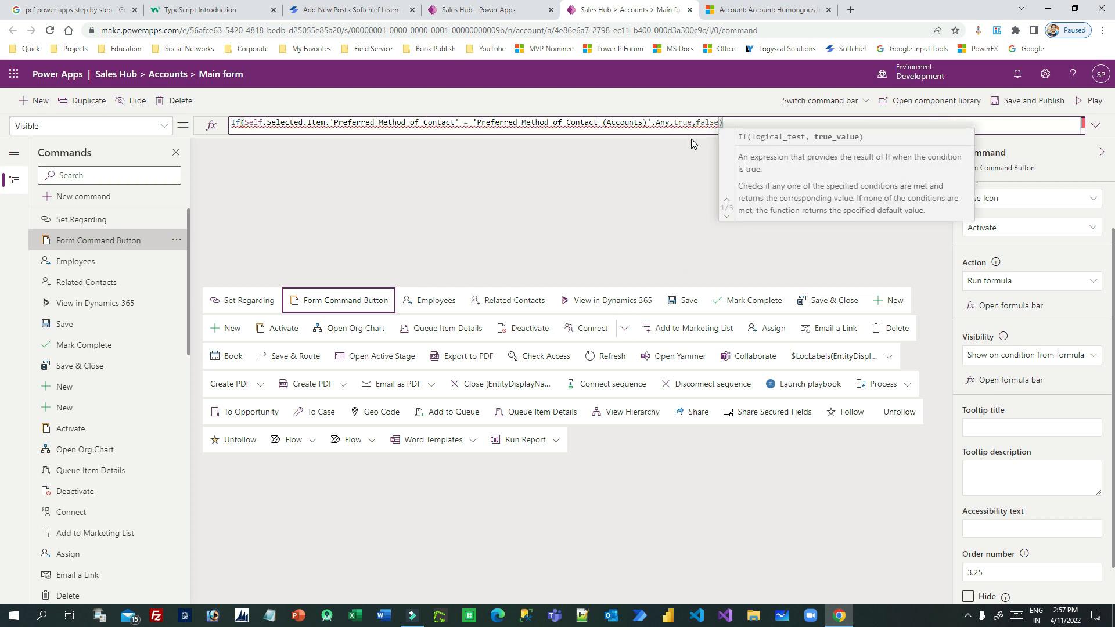
# Step: Review the condition and true result of the Visible formula, and save and publish the Main form command bar
pyautogui.click(671, 126)
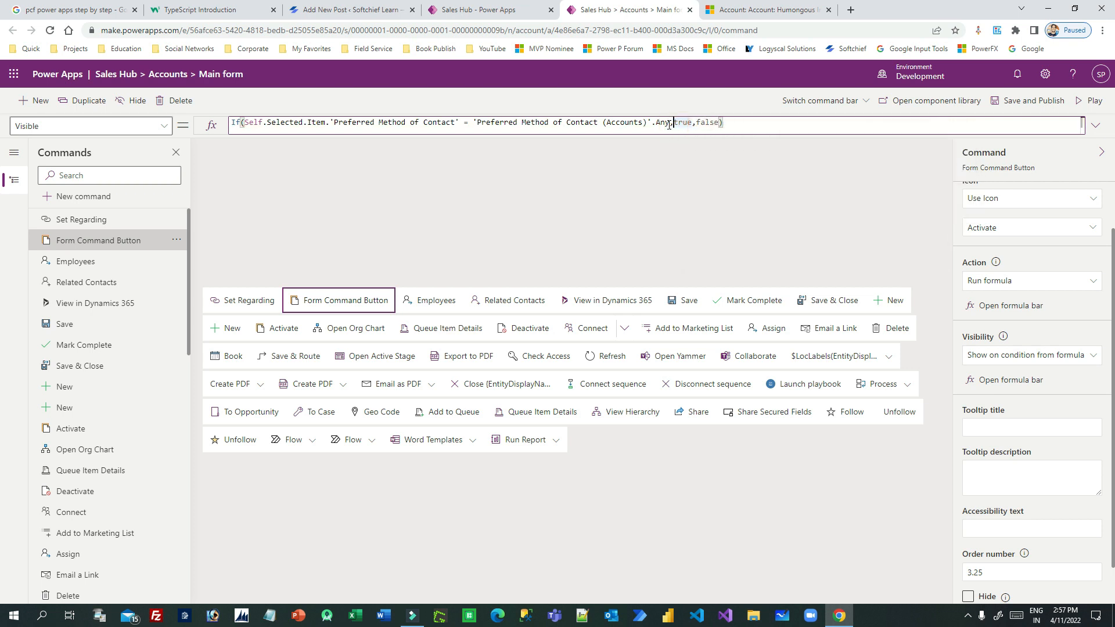
pyautogui.moveTo(459, 123); pyautogui.dragTo(346, 121)
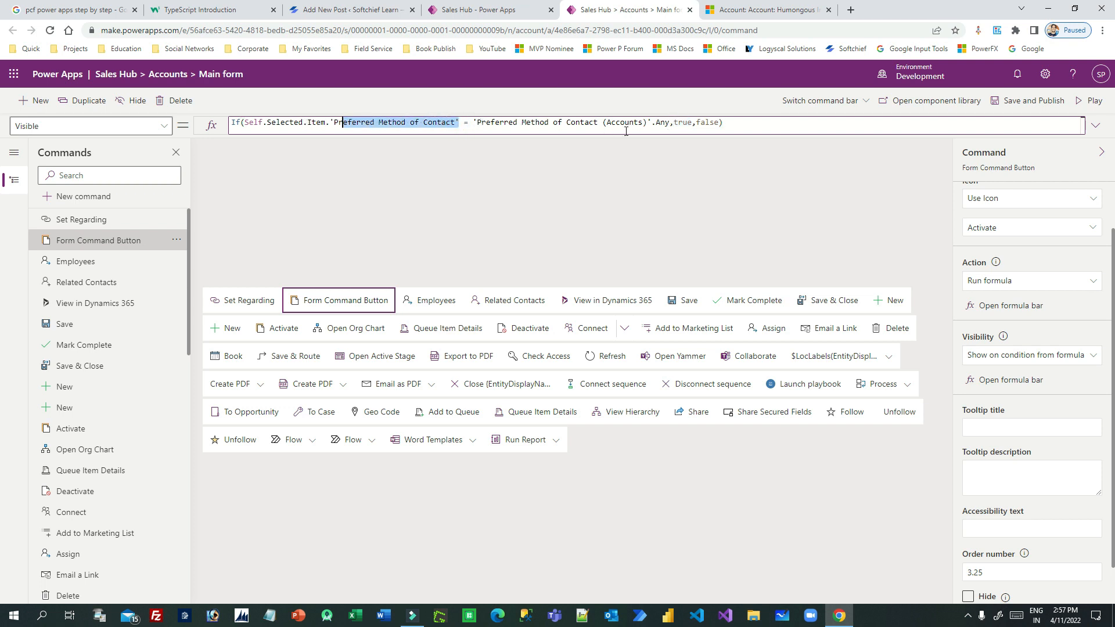
pyautogui.moveTo(669, 123); pyautogui.dragTo(475, 123)
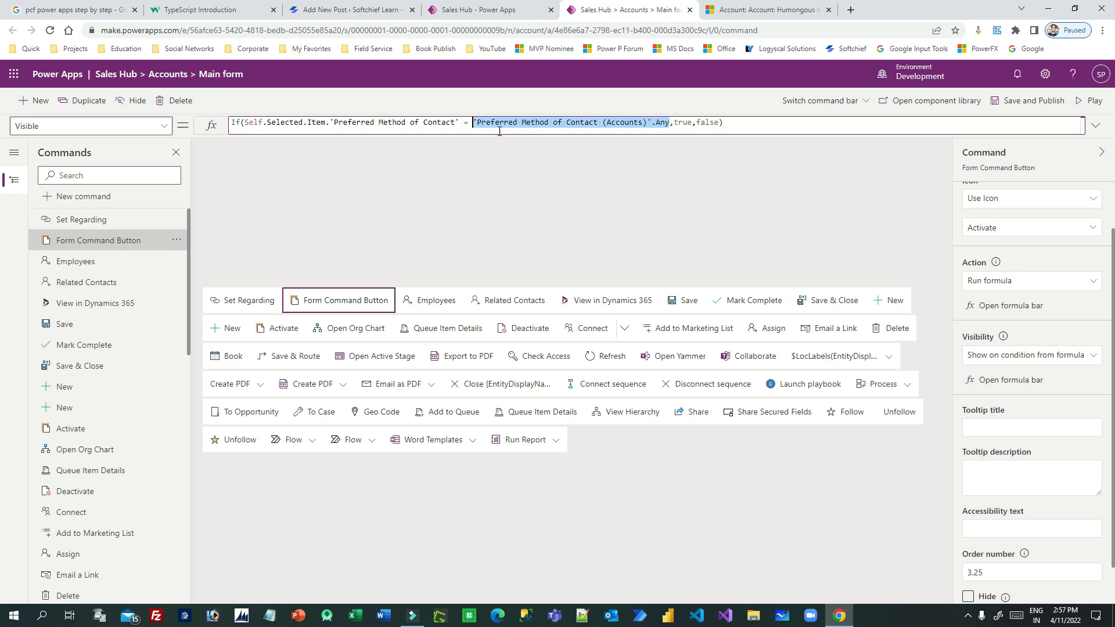
pyautogui.doubleClick(682, 123)
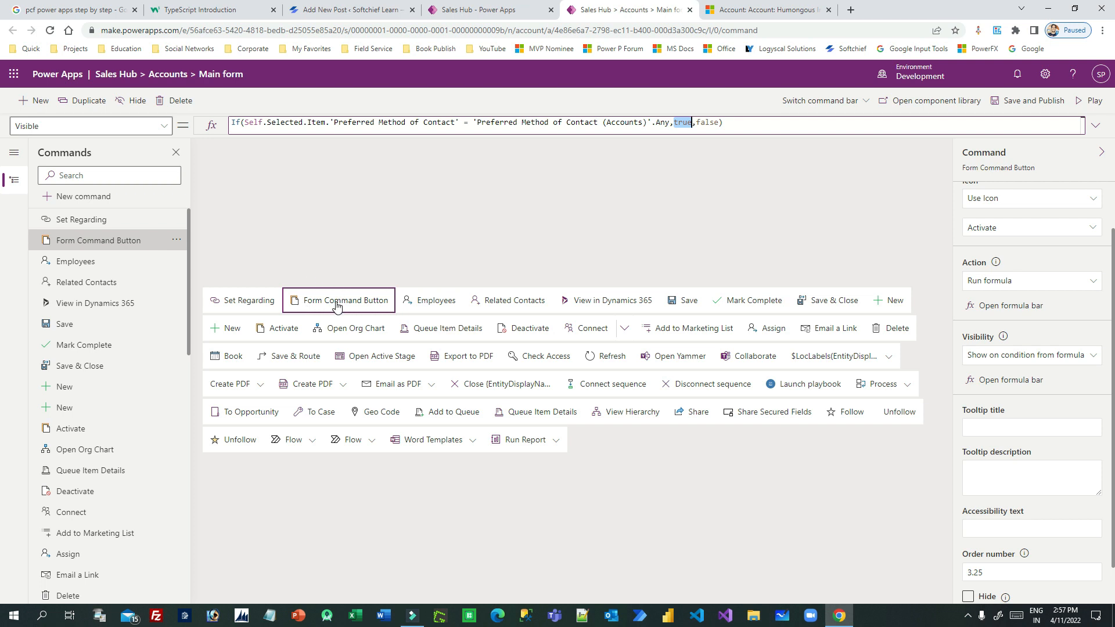
pyautogui.click(1026, 101)
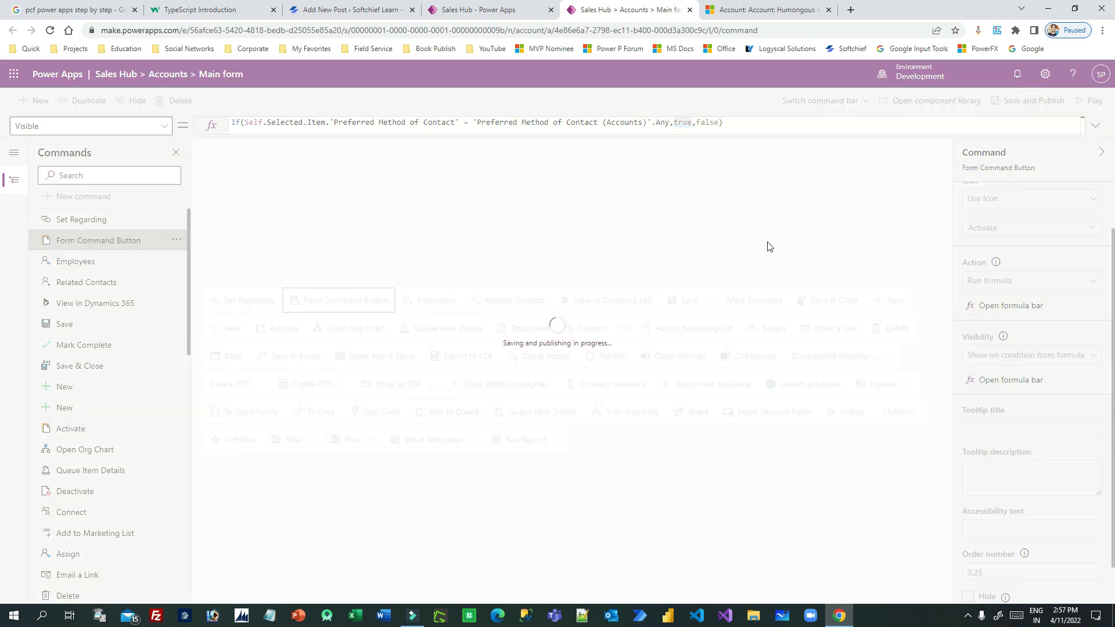
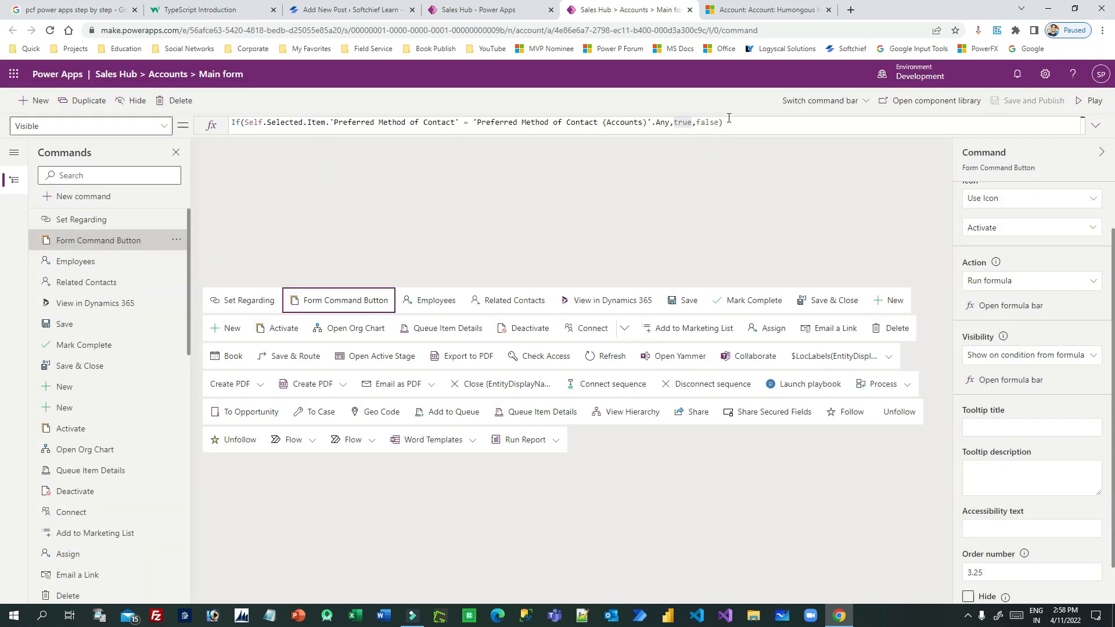
# Step: Play the Sales Hub app in place of the old account page and open the Humongous Insurance account
pyautogui.click(1088, 101)
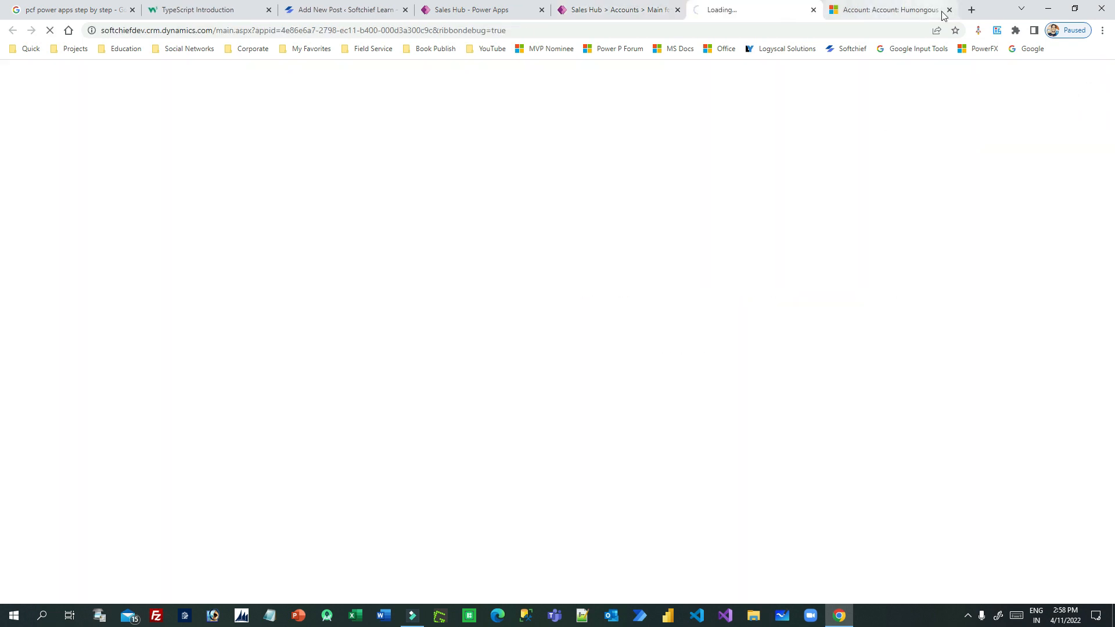
pyautogui.click(950, 10)
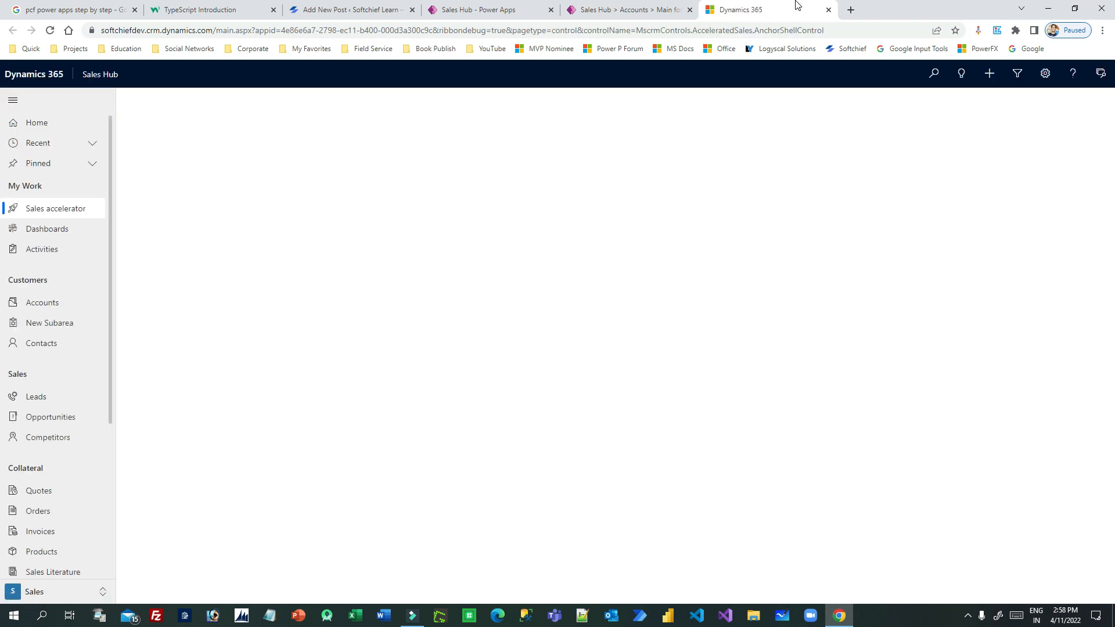
pyautogui.click(47, 303)
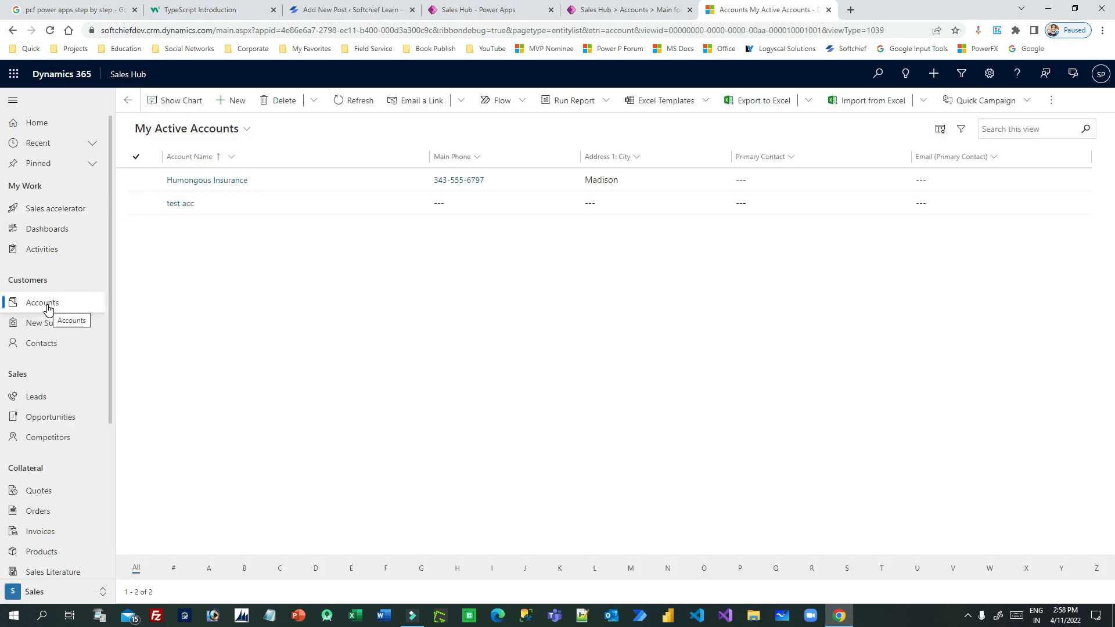
pyautogui.click(240, 191)
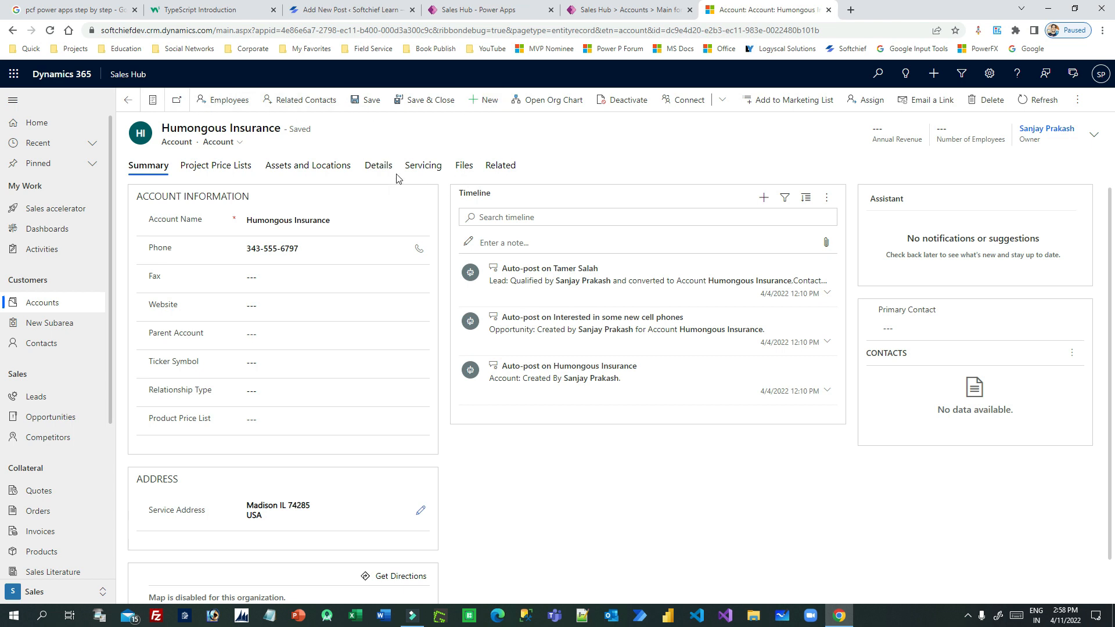
# Step: Compare the account's Contact Method value on its Details with the Visible formula in the command designer
pyautogui.click(377, 166)
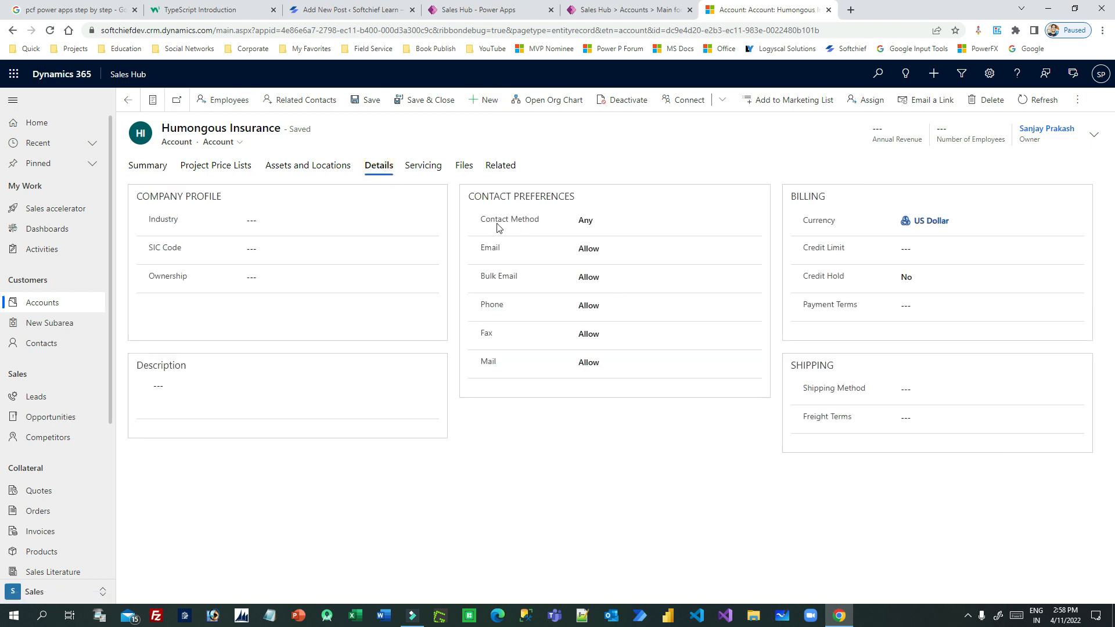
pyautogui.moveTo(485, 223); pyautogui.dragTo(529, 221)
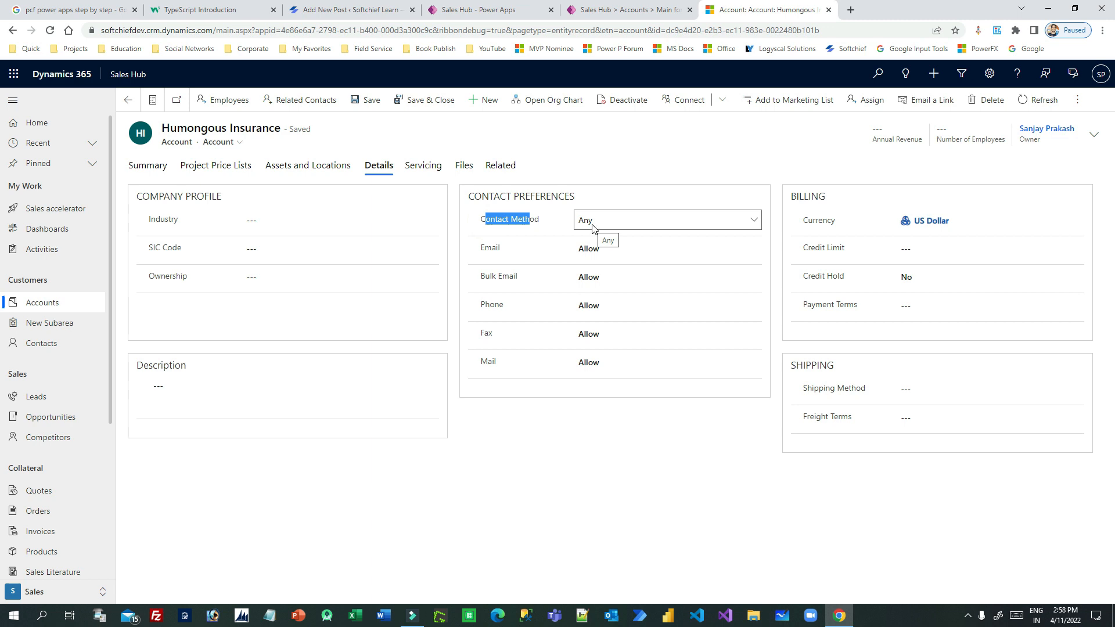
pyautogui.click(598, 10)
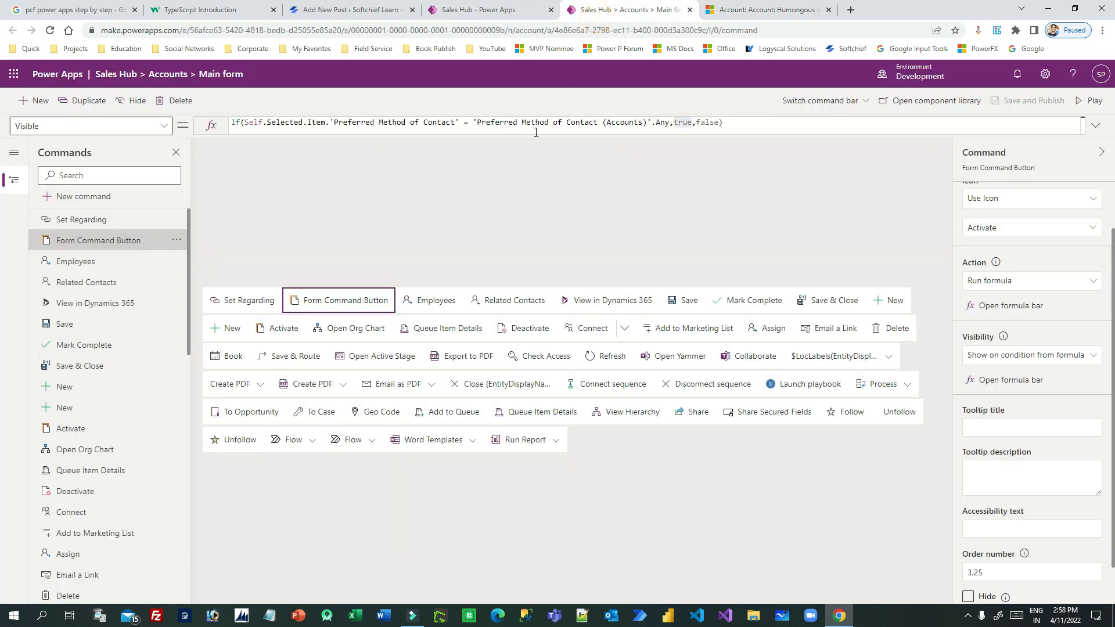
pyautogui.click(749, 10)
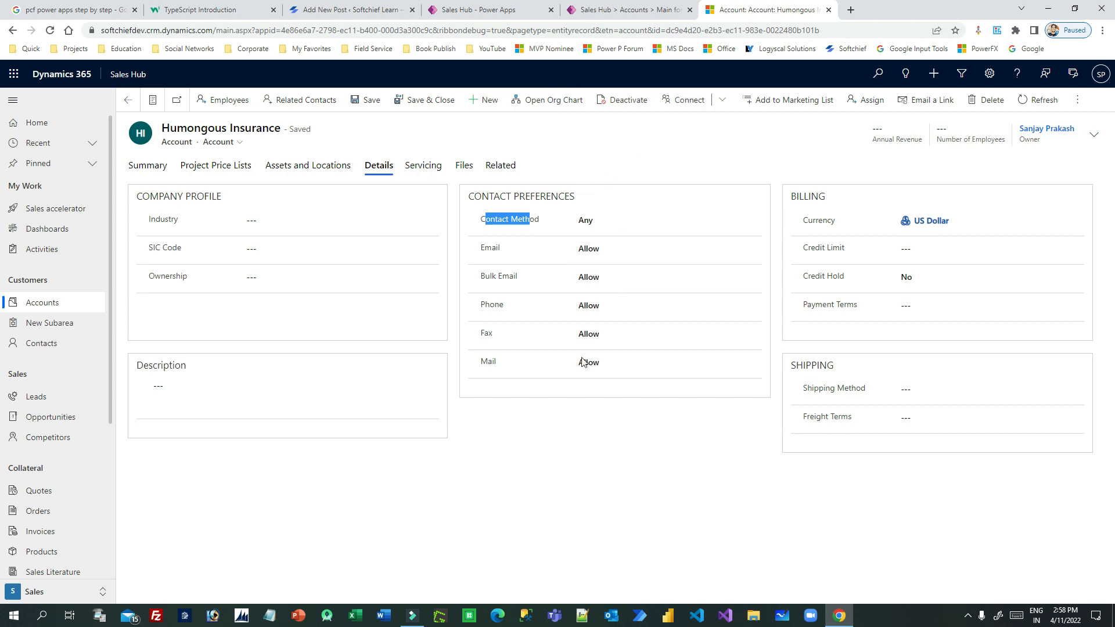
# Step: Reload the Humongous Insurance record, check its main and overflow commands for Form Command Button, and run that button
pyautogui.press('F5')
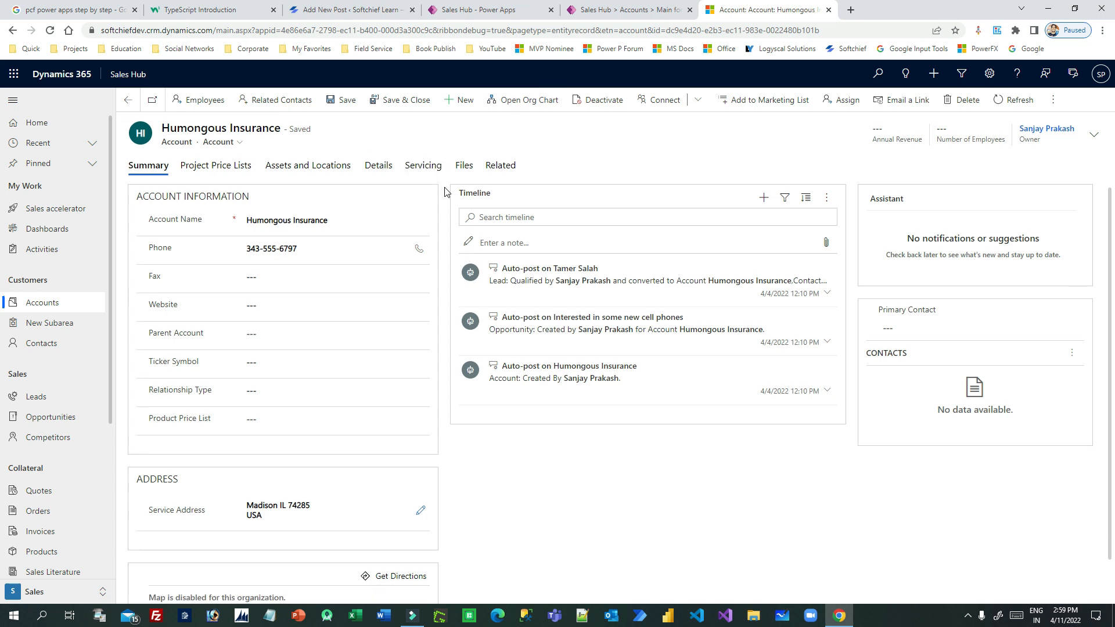
pyautogui.click(1052, 101)
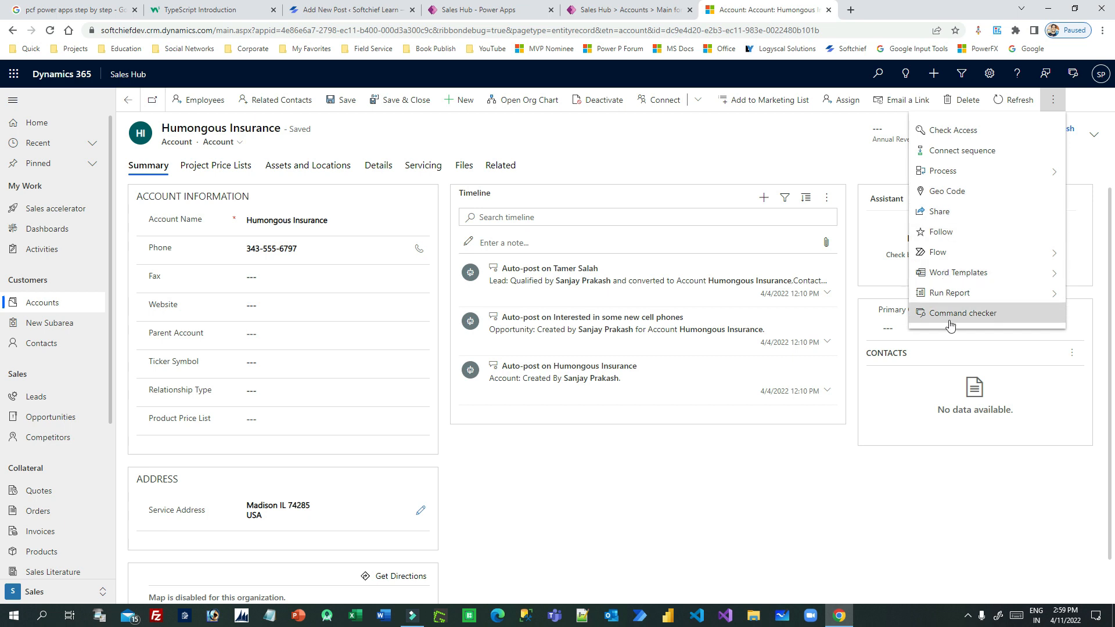
pyautogui.click(723, 487)
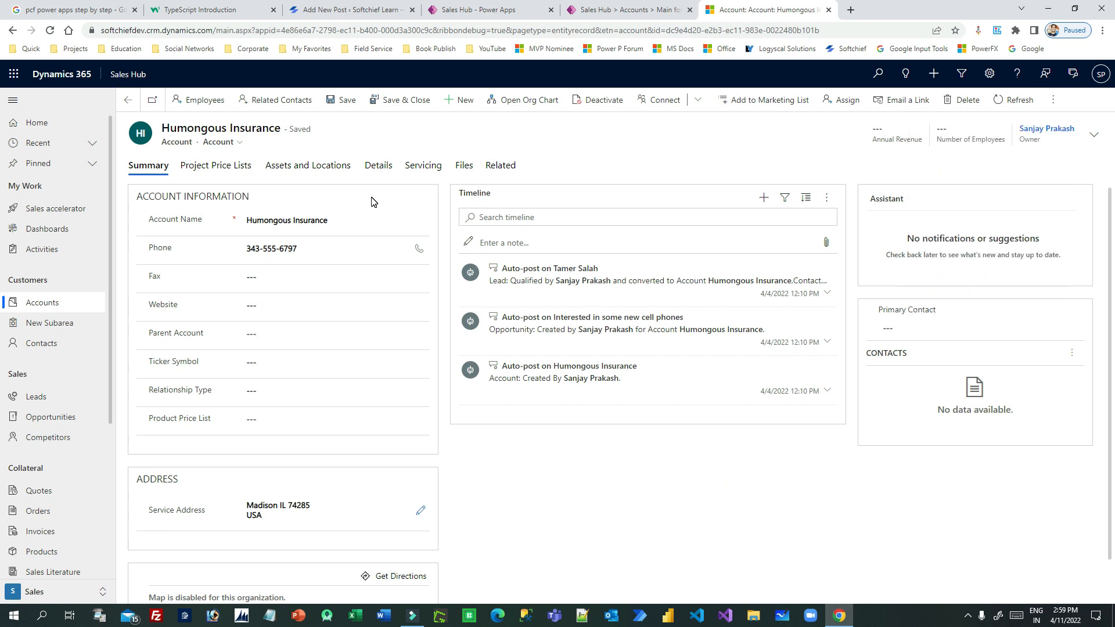
pyautogui.press('F5')
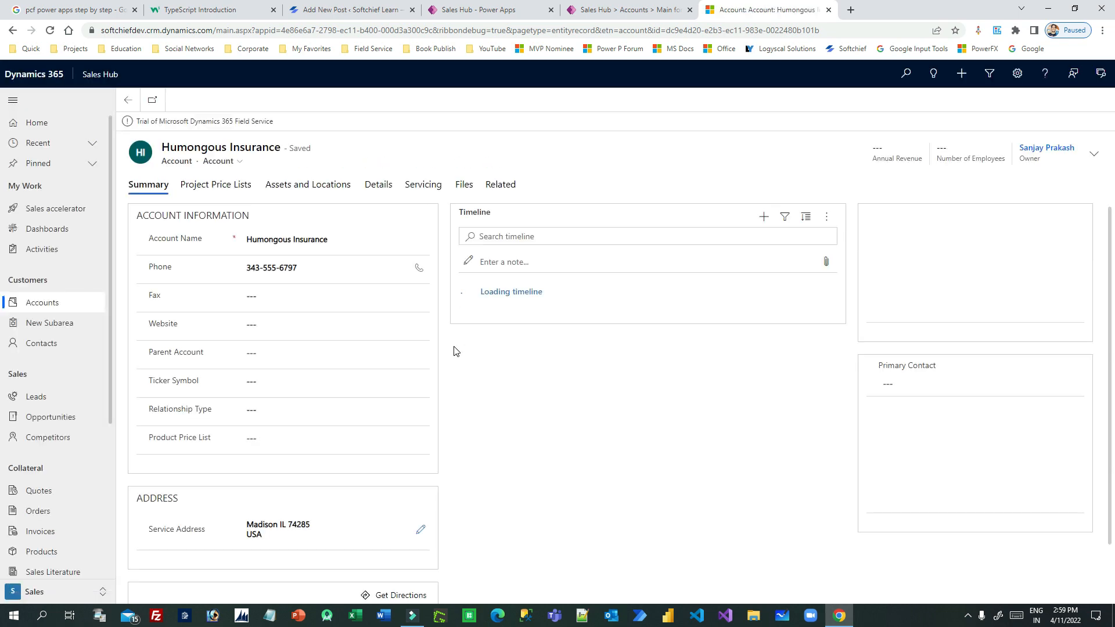
pyautogui.click(563, 392)
pyautogui.scroll(-1, 563, 395)
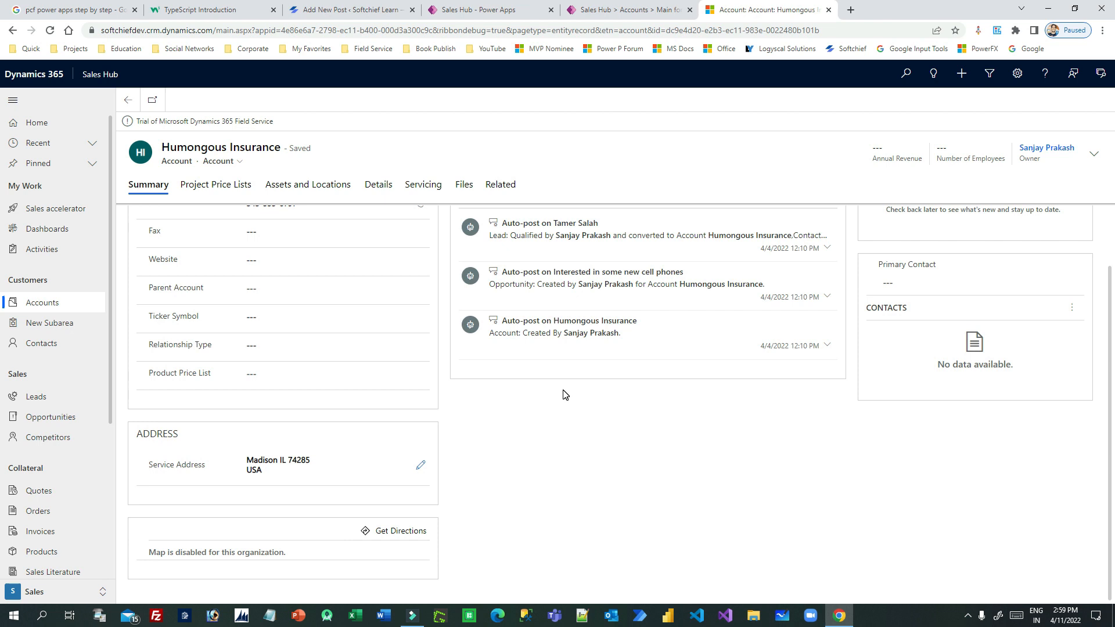
pyautogui.scroll(2, 587, 434)
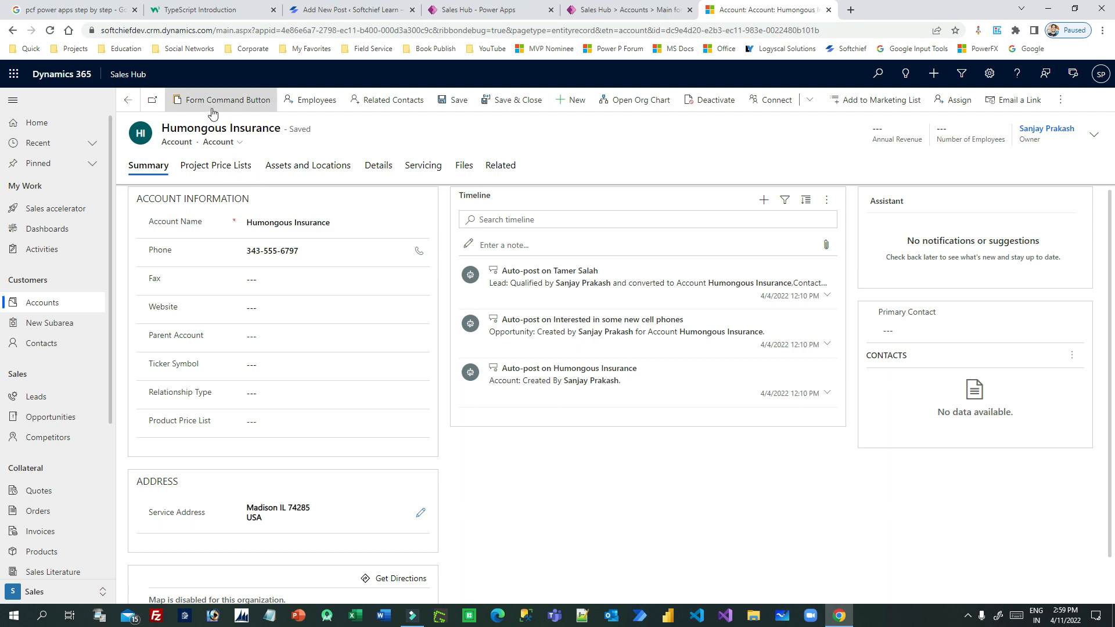
pyautogui.click(243, 109)
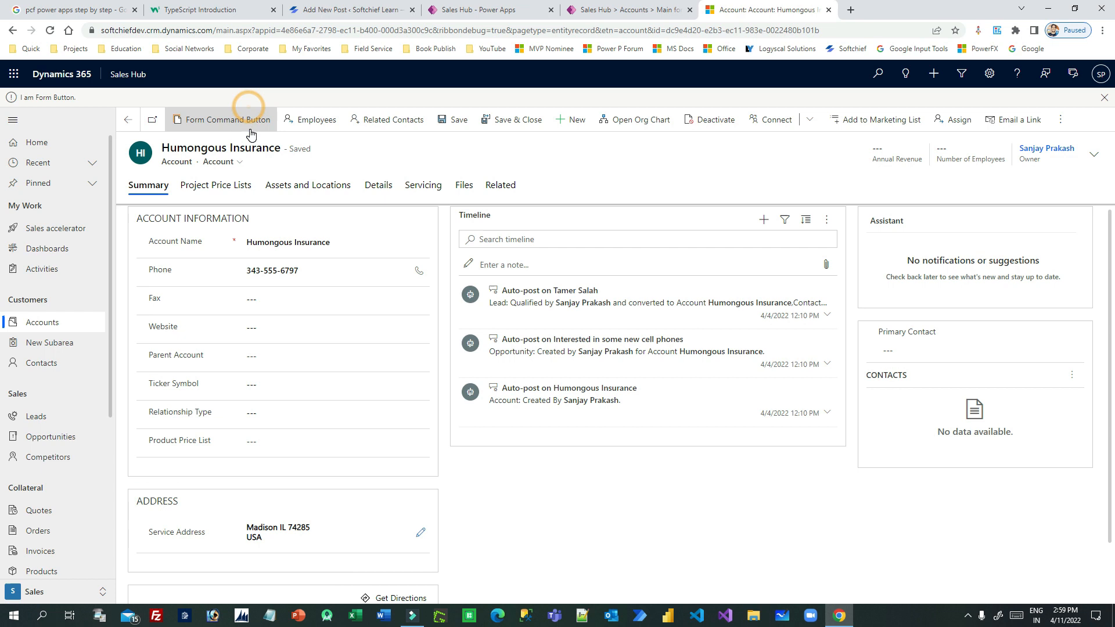
# Step: Change the account's Contact Method to Email under Contact Preferences and dismiss the form button's notification
pyautogui.click(379, 186)
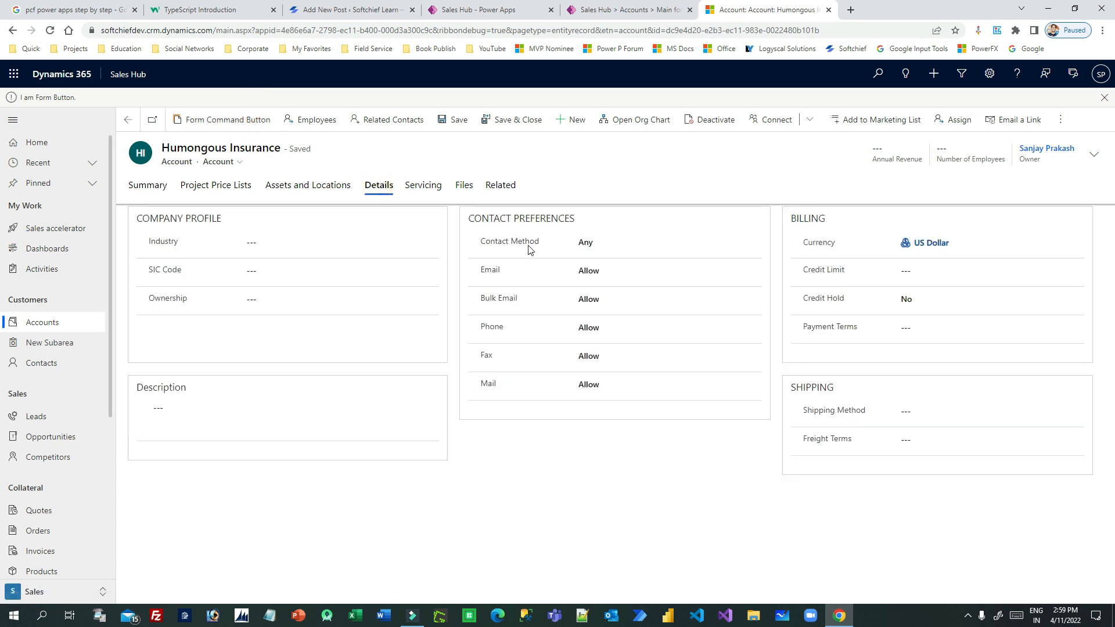
pyautogui.click(595, 242)
pyautogui.click(596, 279)
pyautogui.click(623, 475)
pyautogui.click(1109, 96)
pyautogui.click(1105, 97)
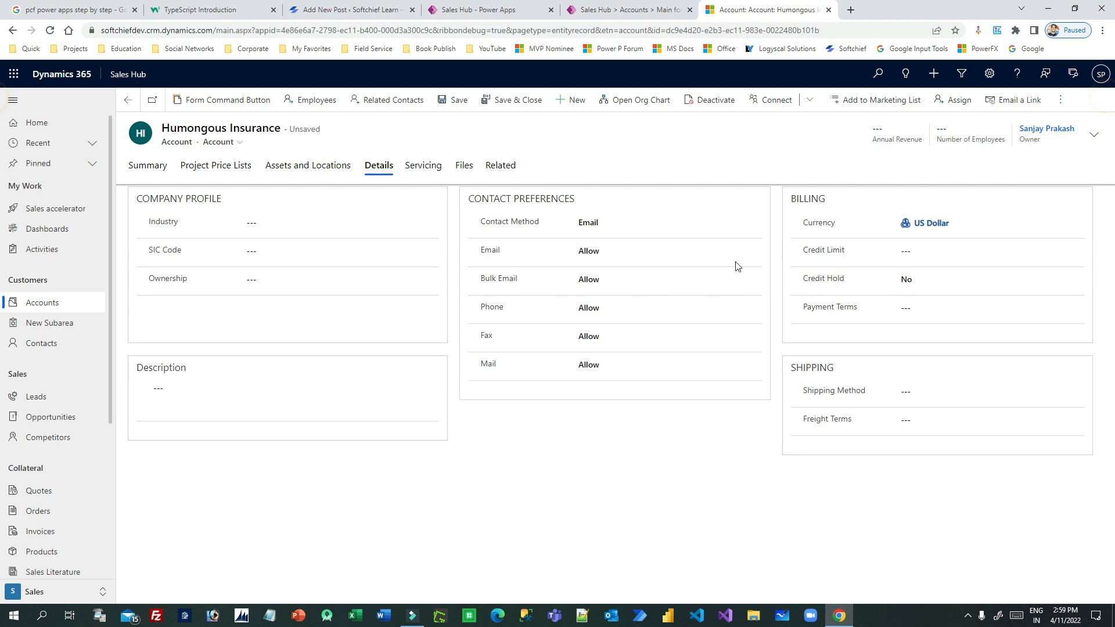
# Step: Set the account's Contact Method to Phone and save the record, ignoring duplicates
pyautogui.click(584, 224)
pyautogui.click(603, 277)
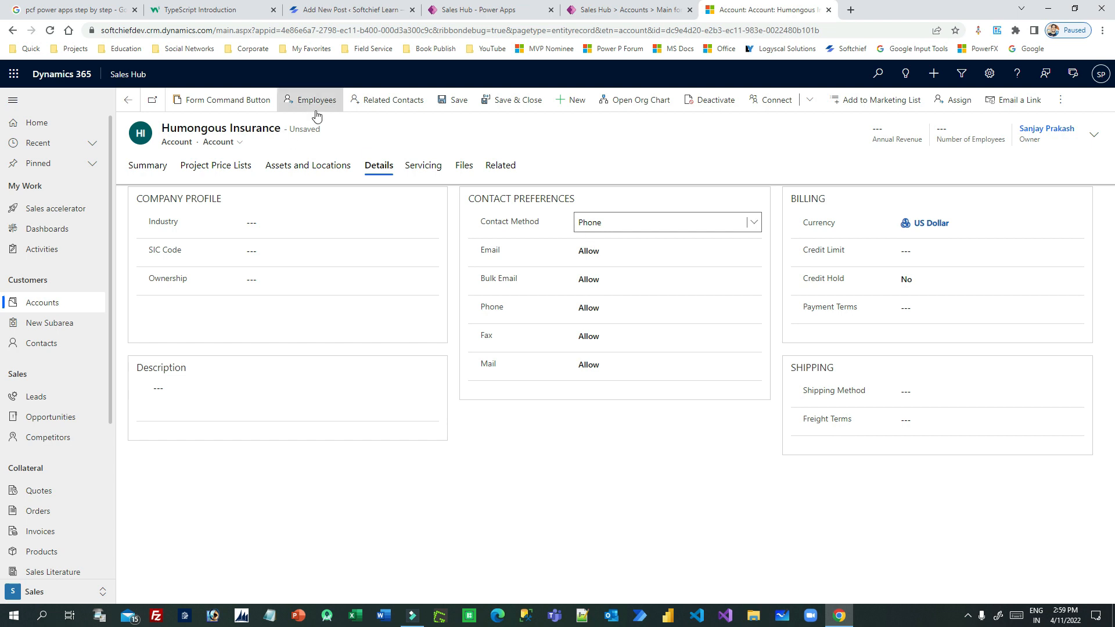
pyautogui.click(450, 101)
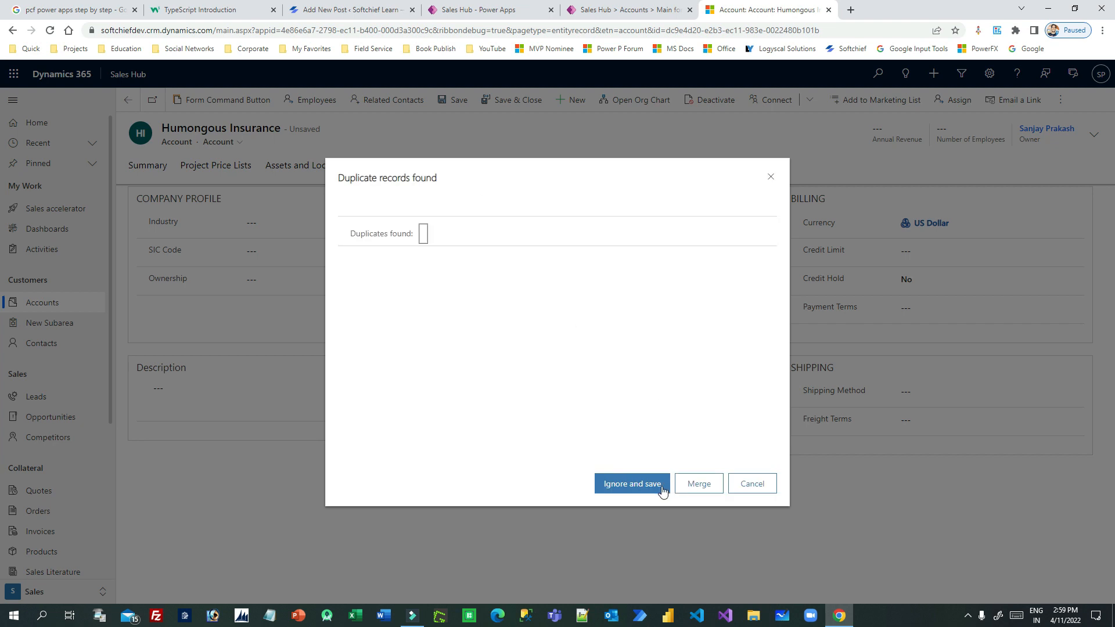
pyautogui.click(661, 487)
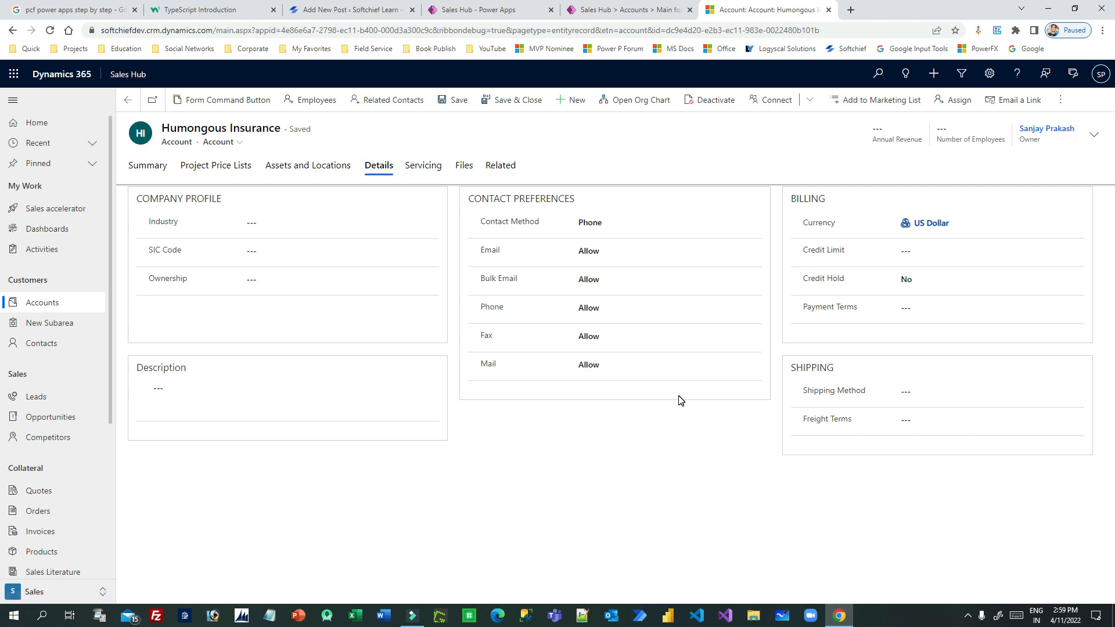
# Step: Reload the account record and check its command bar against the Contact Method on its Details
pyautogui.press('F5')
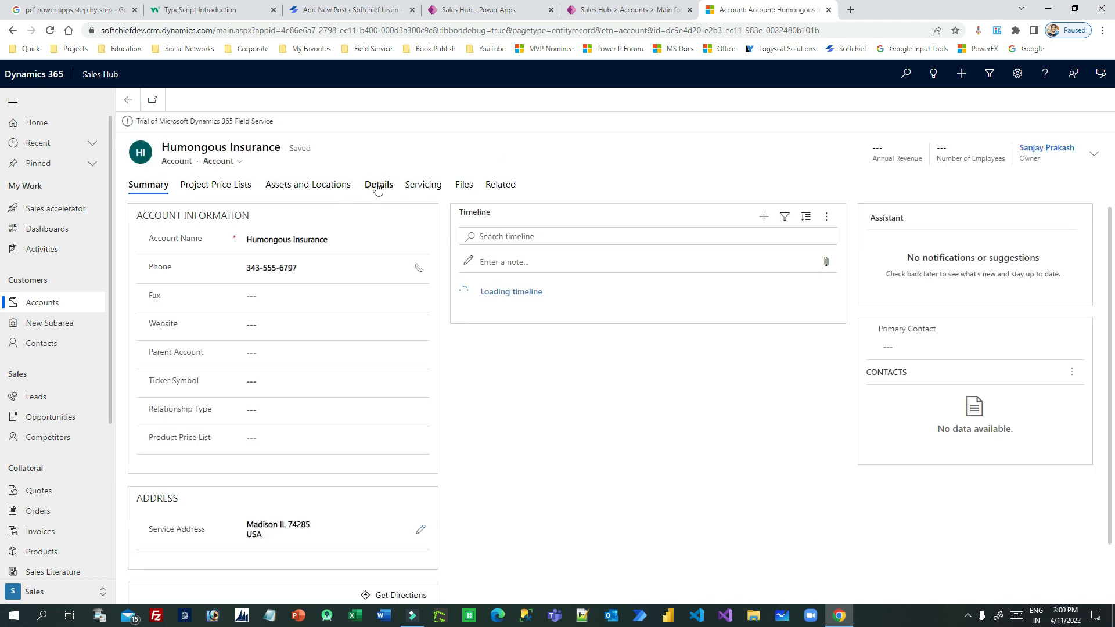
pyautogui.click(377, 185)
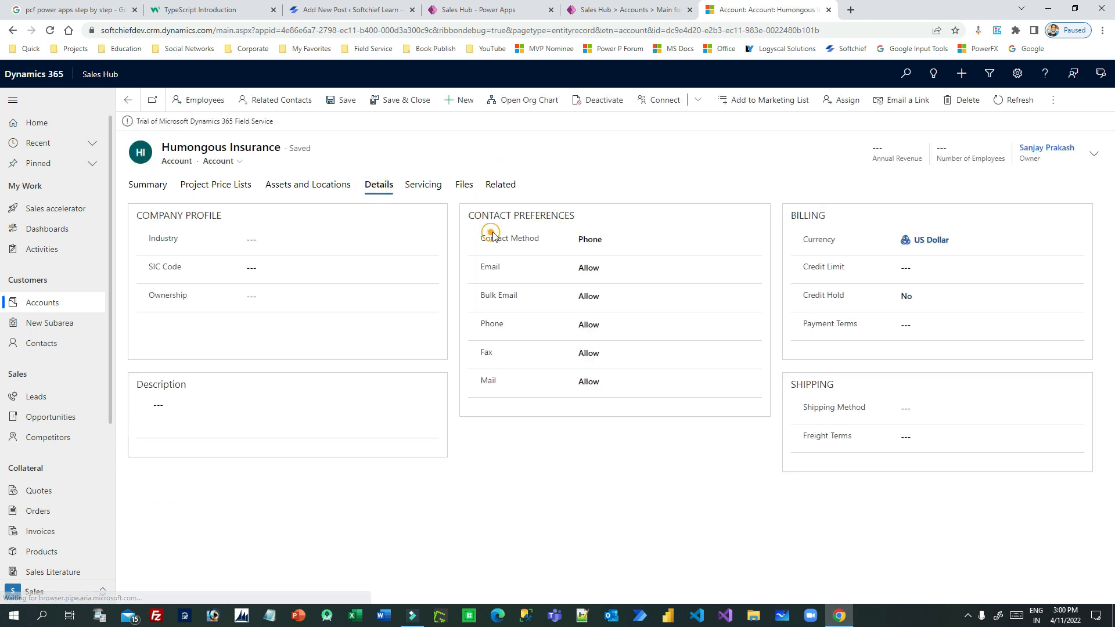
# Step: In the command designer, change the field tested in Form Command Button's visibility formula to Self.Selected.Item.Status
pyautogui.moveTo(490, 238); pyautogui.dragTo(637, 244)
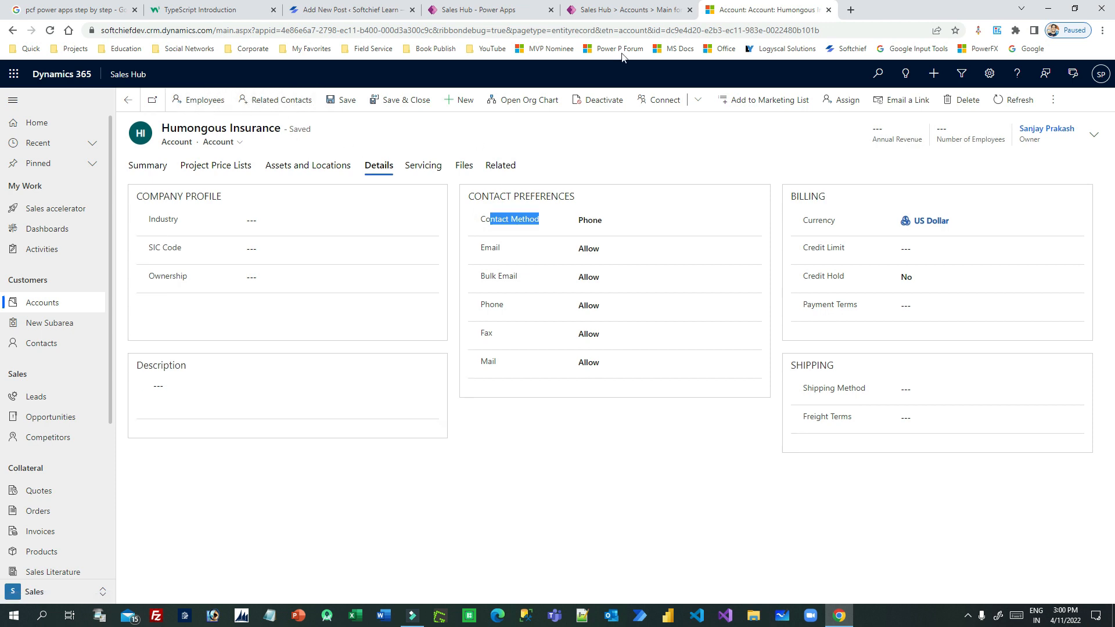
pyautogui.click(628, 10)
pyautogui.click(422, 125)
pyautogui.moveTo(459, 122); pyautogui.dragTo(326, 122)
pyautogui.write('sta')
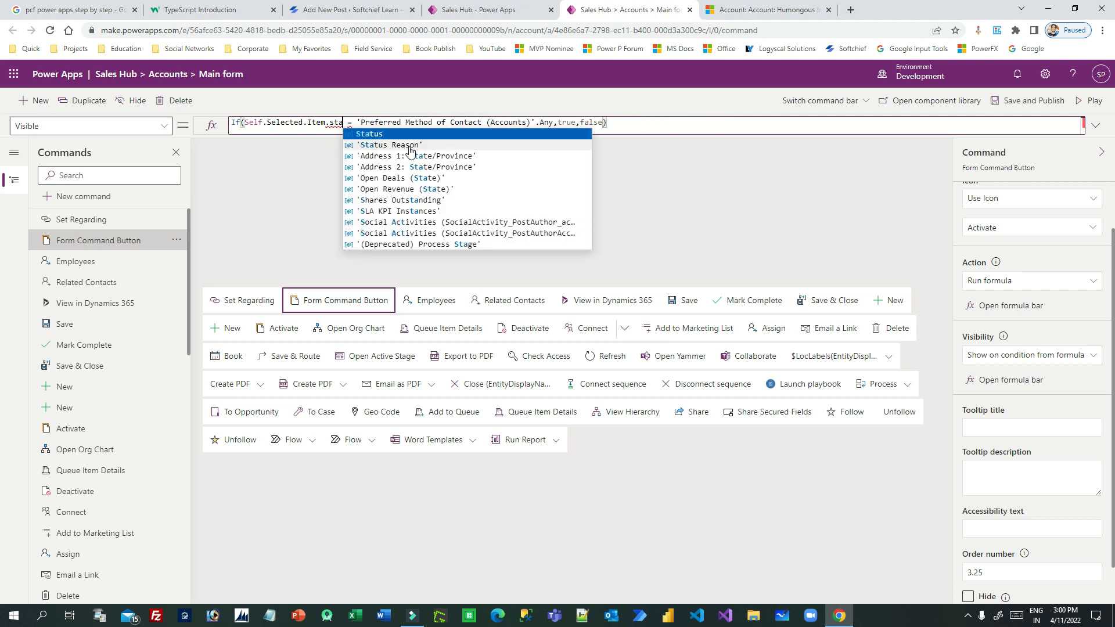
pyautogui.click(407, 135)
# Step: Remove the Preferred Method of Contact choice and its Any value from the visibility formula, trying State as the compared choice
pyautogui.moveTo(550, 123); pyautogui.dragTo(366, 120)
pyautogui.write('stat')
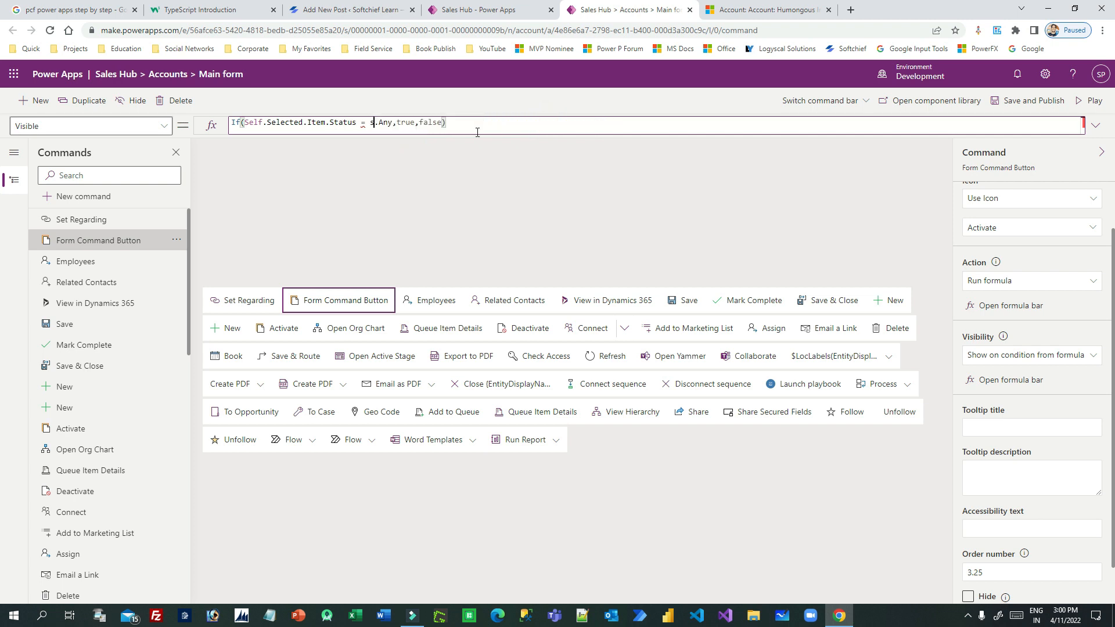
pyautogui.click(437, 135)
pyautogui.click(408, 123)
pyautogui.press('BackSpace')
pyautogui.press('BackSpace')
pyautogui.press('BackSpace')
pyautogui.press('BackSpace')
pyautogui.write('.')
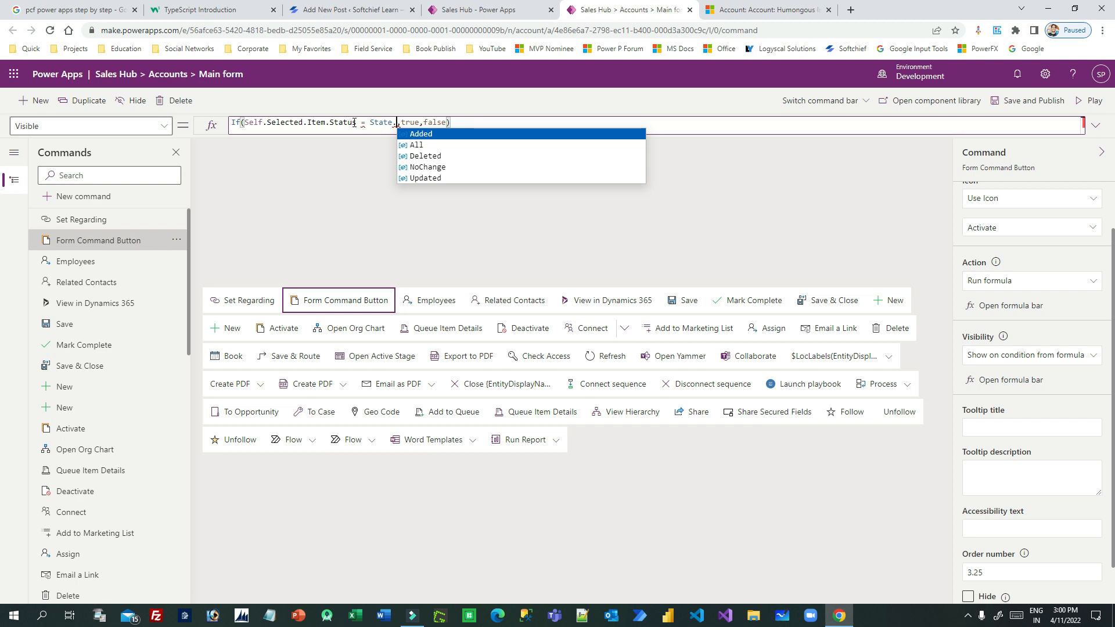
# Step: Complete the visibility formula by comparing the status with 'Status (Accounts)'.Active, keeping true and false as the results
pyautogui.moveTo(389, 123); pyautogui.dragTo(396, 124)
pyautogui.write('uis')
pyautogui.hotkey('shift', 'Left')
pyautogui.hotkey('shift', 'Left')
pyautogui.press('BackSpace')
pyautogui.write('s')
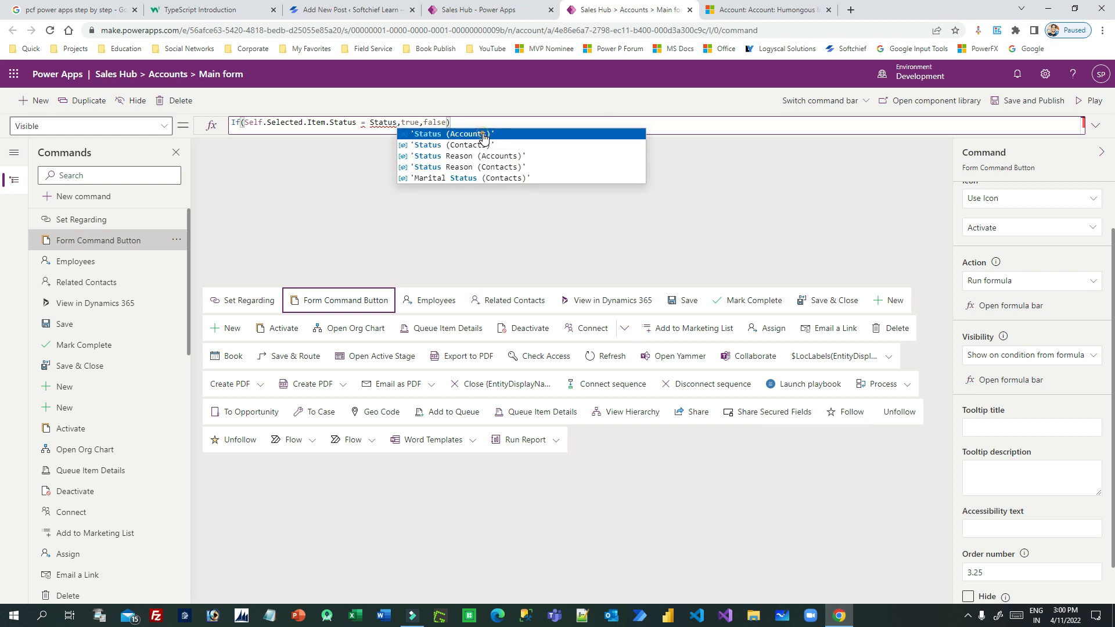
pyautogui.click(484, 134)
pyautogui.write('.')
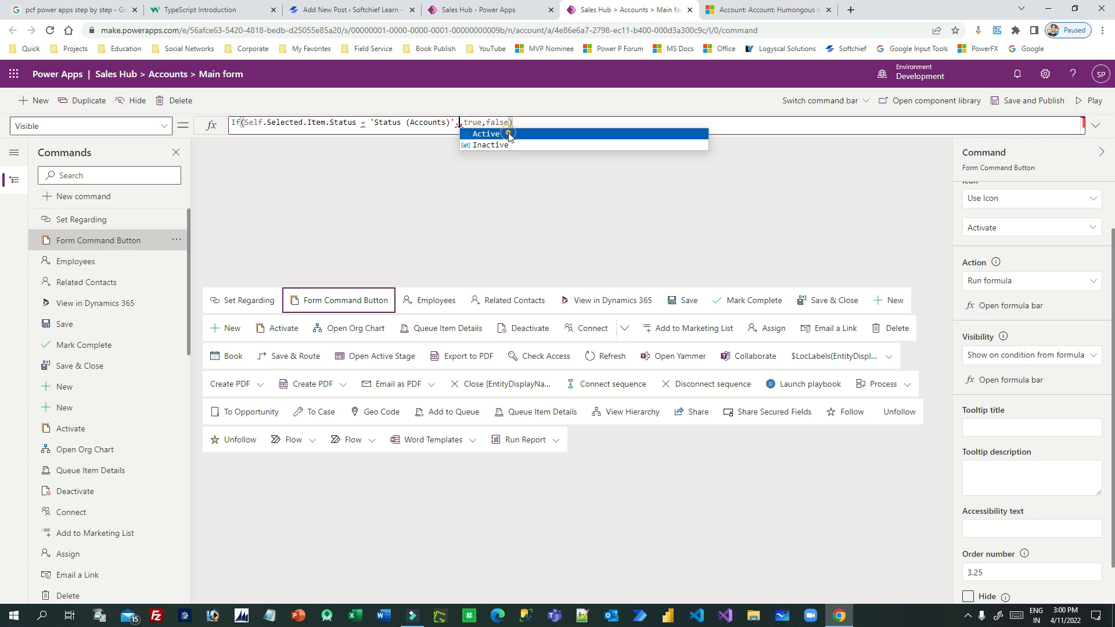
pyautogui.click(508, 134)
pyautogui.moveTo(485, 124); pyautogui.dragTo(339, 125)
pyautogui.doubleClick(501, 123)
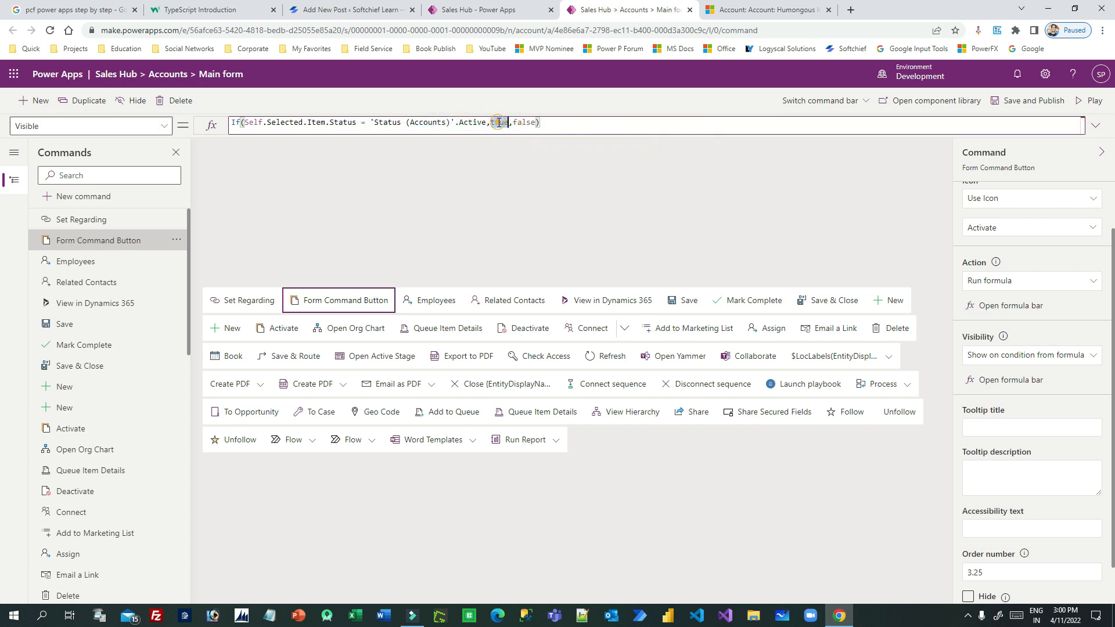
# Step: Save and publish the command bar, overriding the locked editing session of saleshub_DefaultCommandLibrary
pyautogui.click(1049, 102)
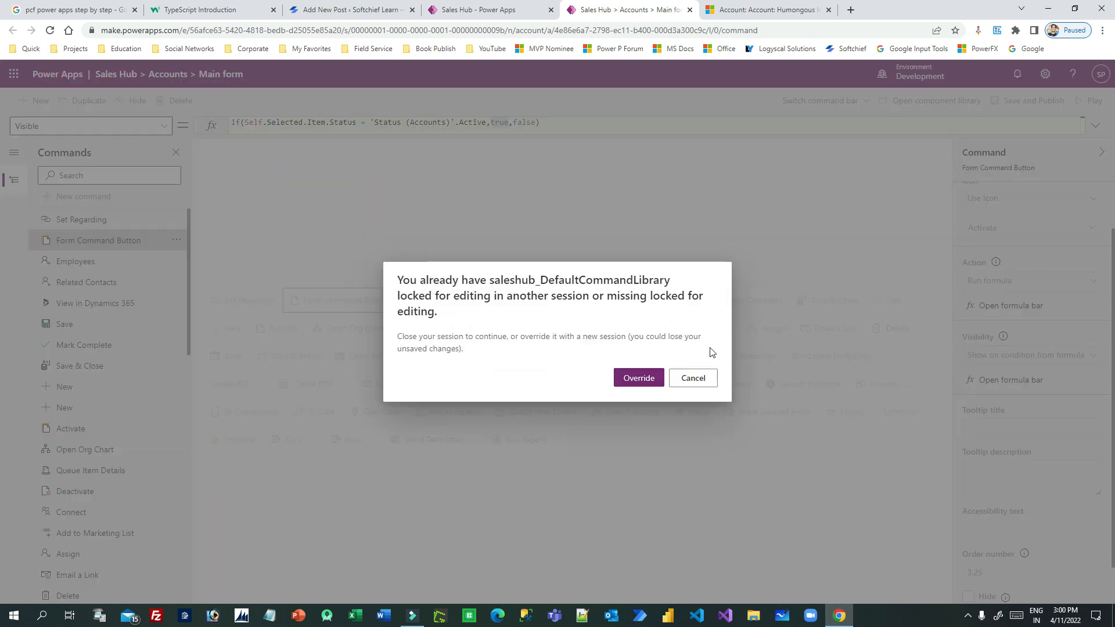
pyautogui.click(644, 378)
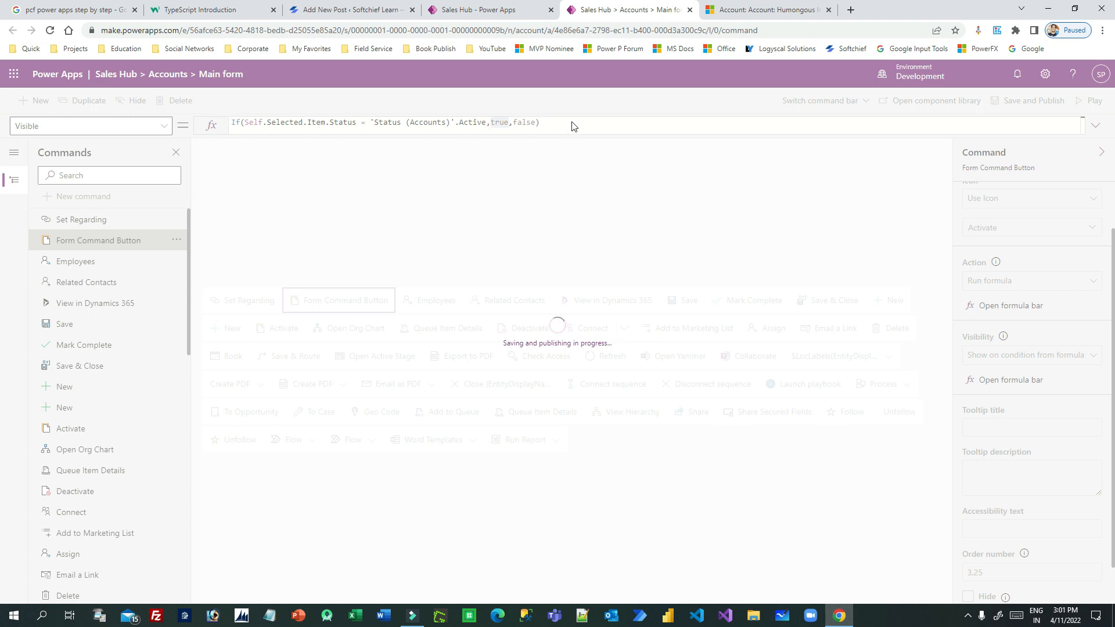
pyautogui.click(754, 14)
pyautogui.click(639, 10)
pyautogui.click(761, 10)
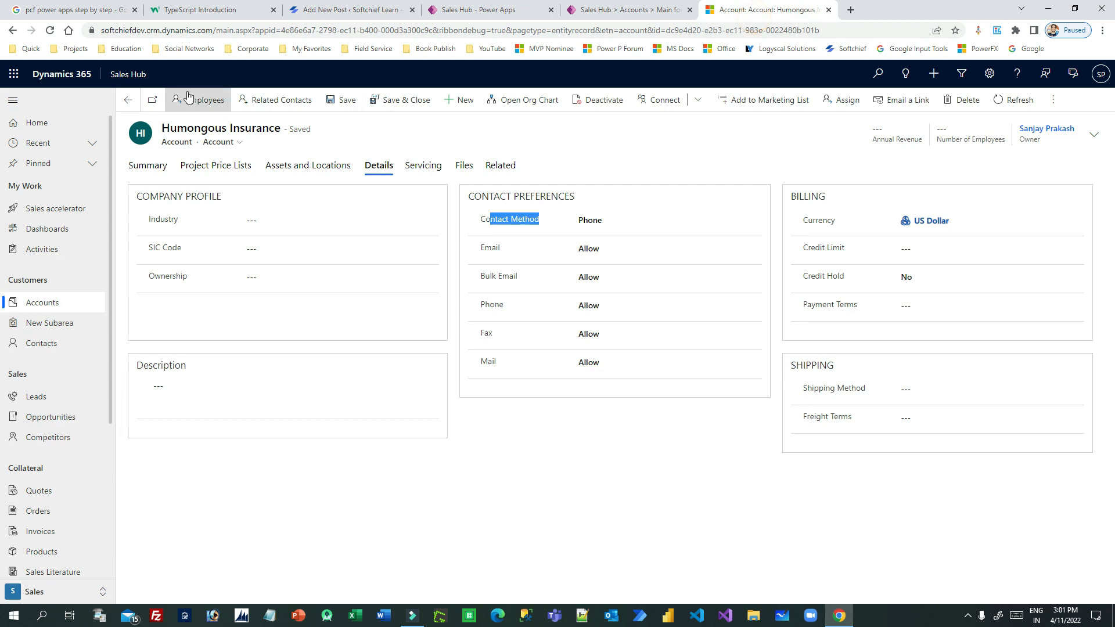
pyautogui.click(567, 222)
pyautogui.moveTo(496, 219); pyautogui.dragTo(510, 219)
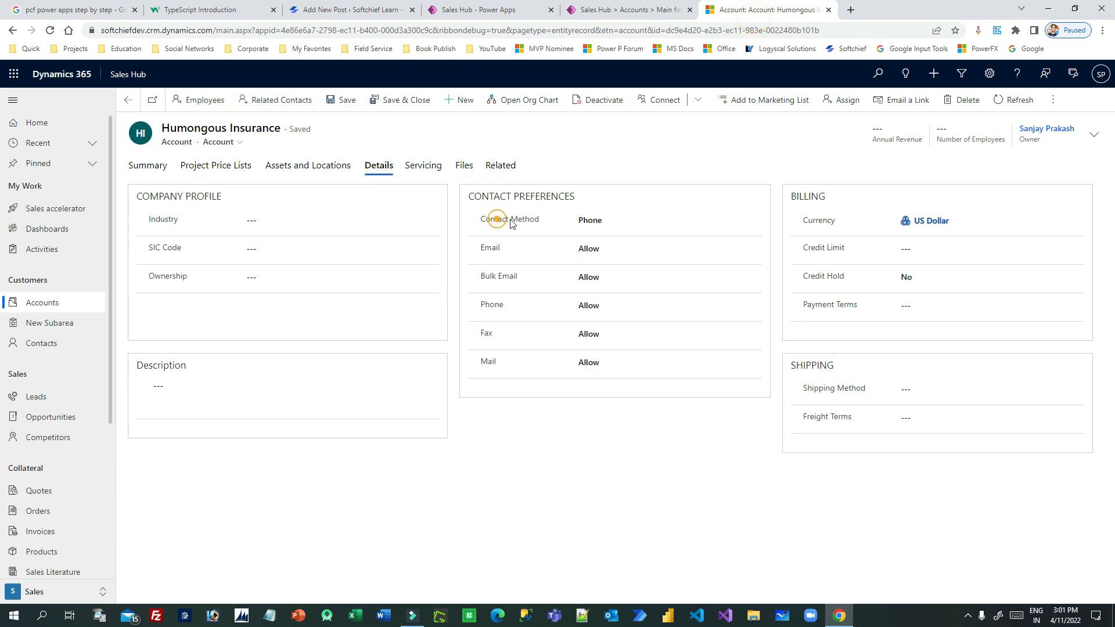
pyautogui.click(627, 10)
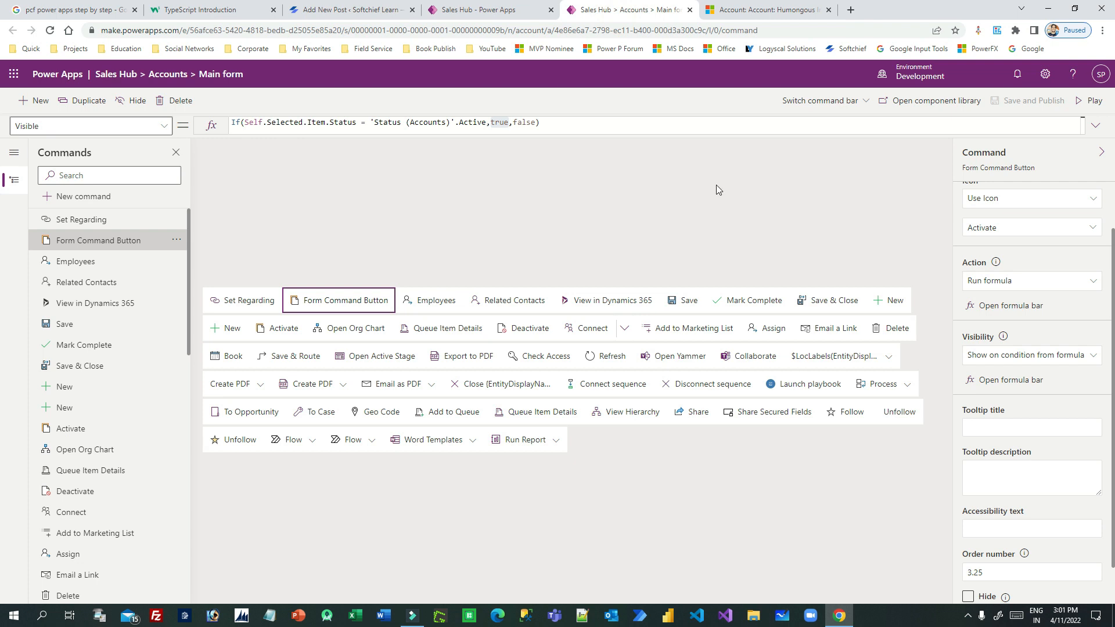
# Step: Play the Sales Hub app, close the old account page, and open Humongous Insurance from Accounts
pyautogui.click(1090, 100)
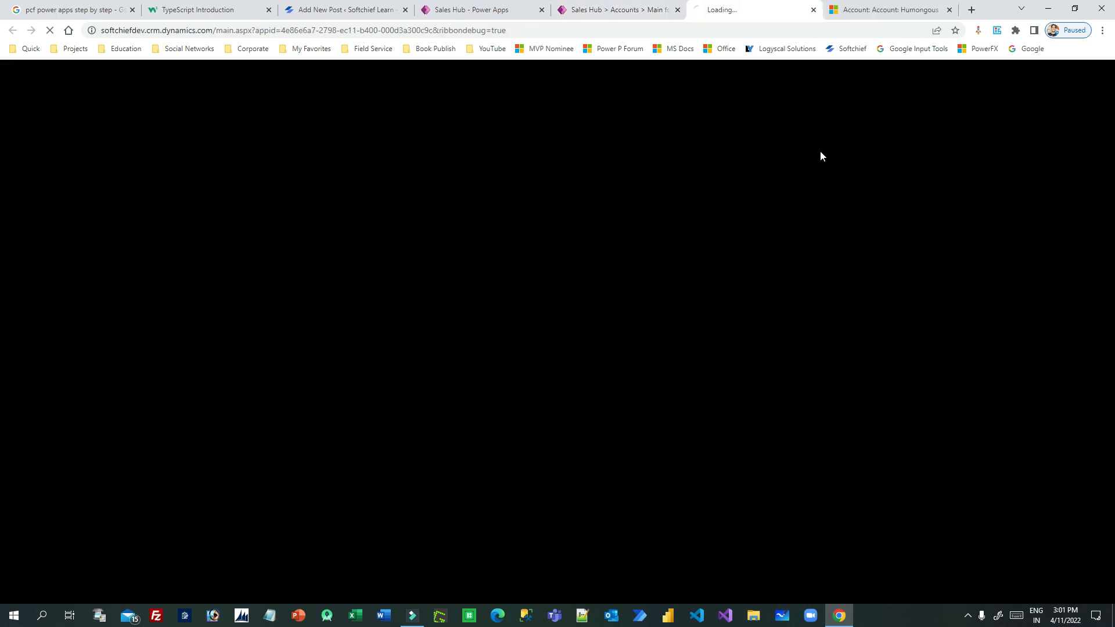
pyautogui.click(949, 12)
pyautogui.click(622, 17)
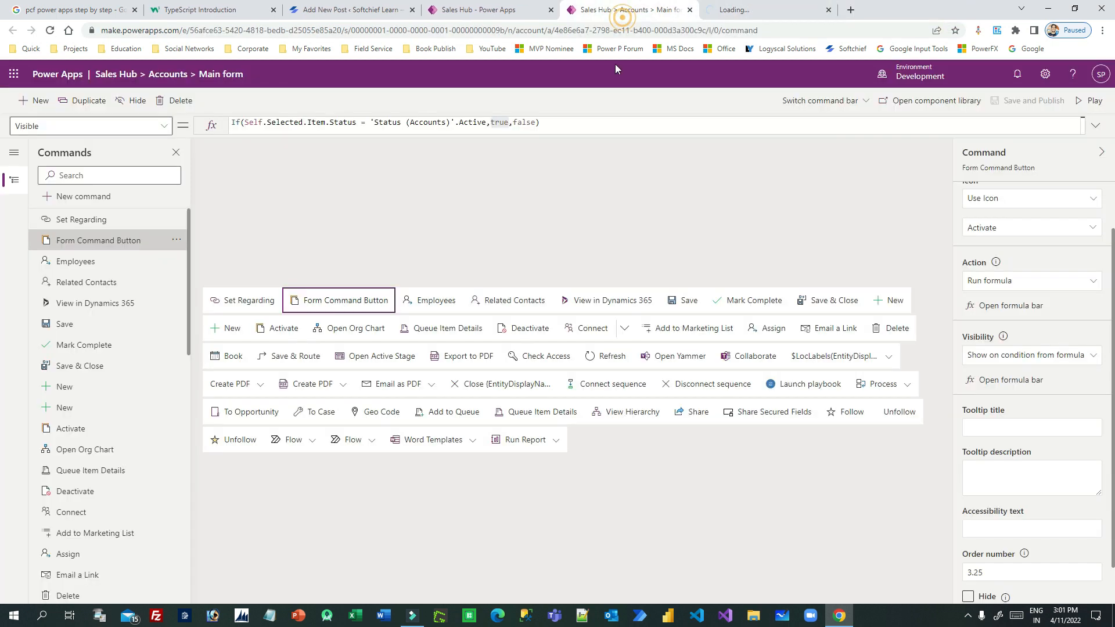
pyautogui.click(734, 10)
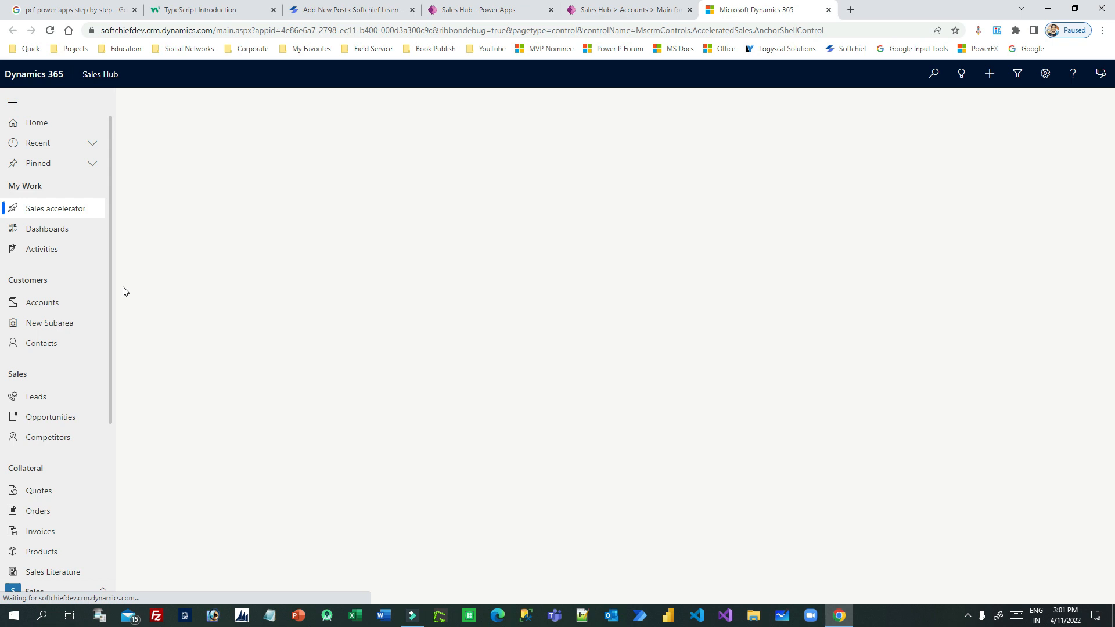
pyautogui.click(36, 306)
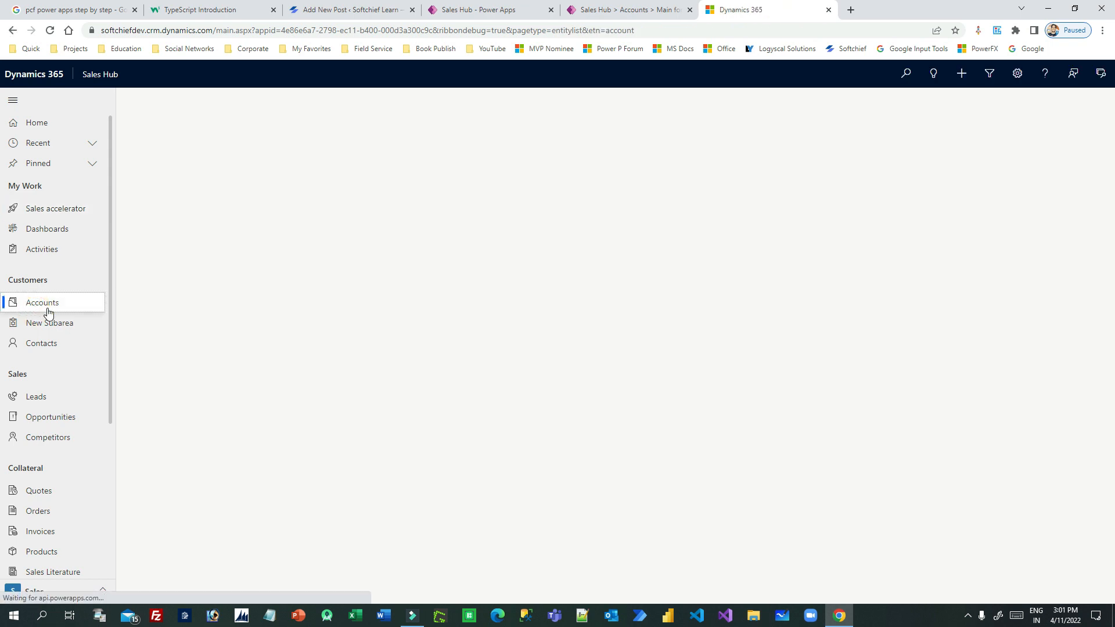
pyautogui.click(47, 309)
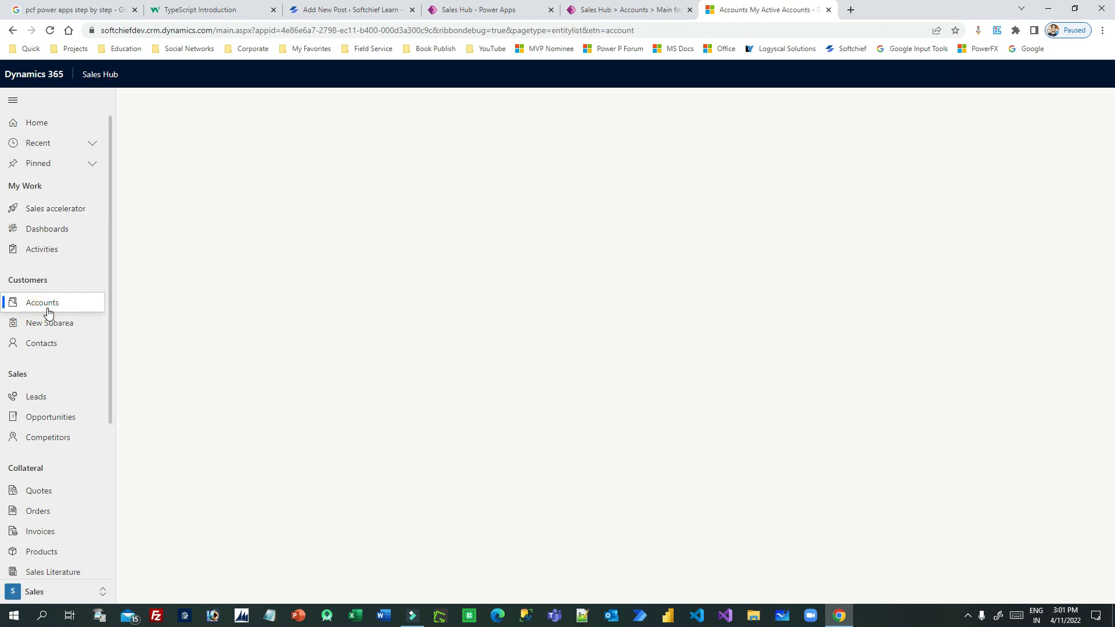
pyautogui.click(291, 182)
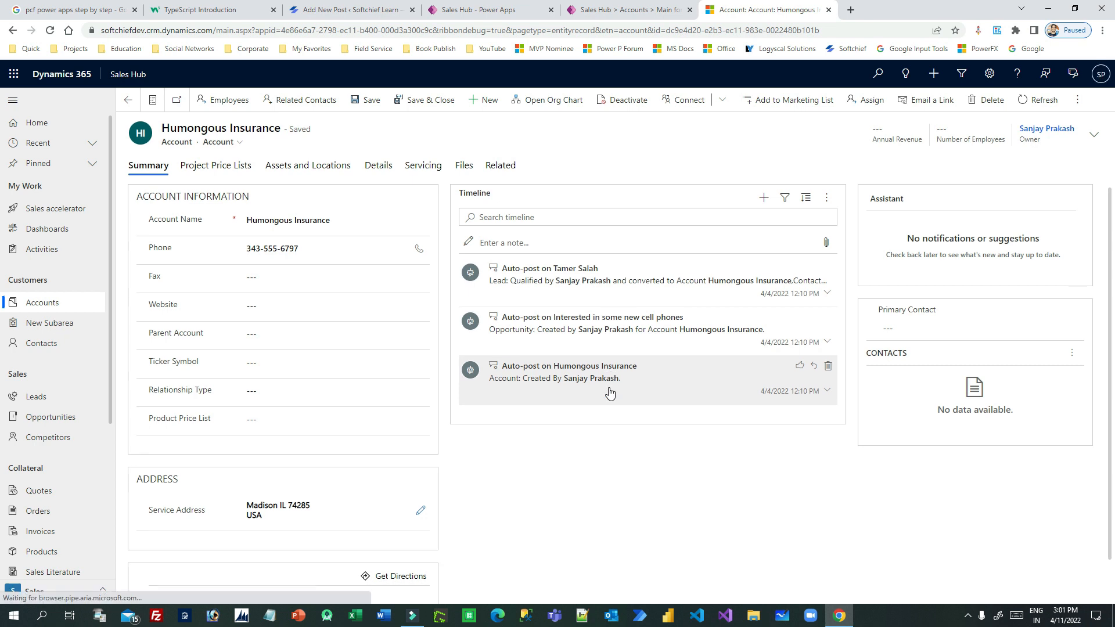
# Step: Reload the Humongous Insurance record and check its command bar for Form Command Button against the published visibility formula
pyautogui.press('F5')
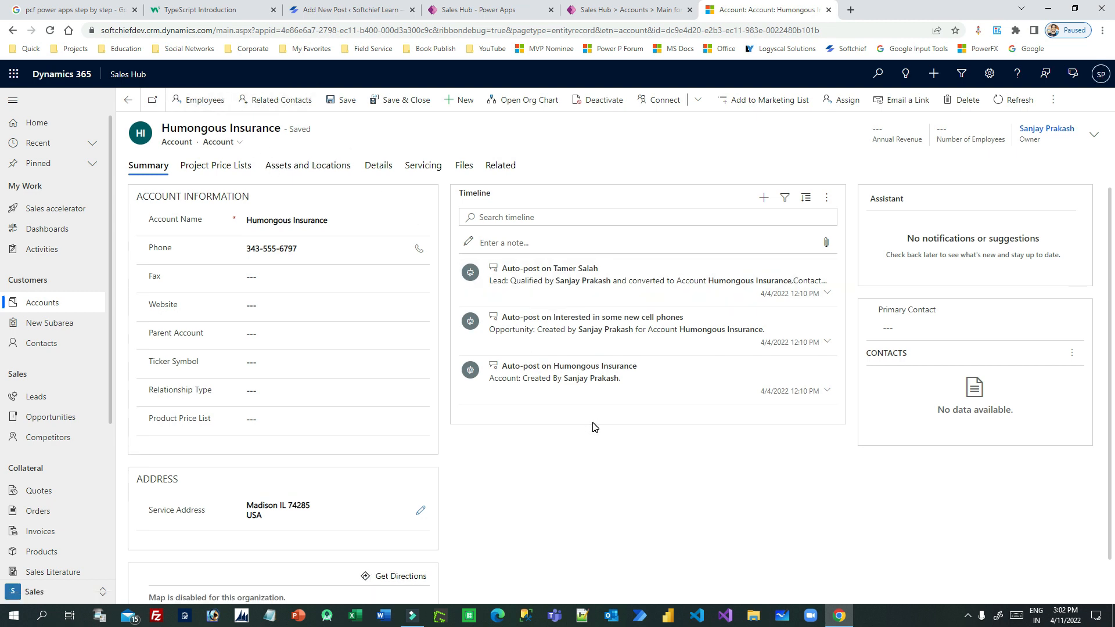
pyautogui.press('F5')
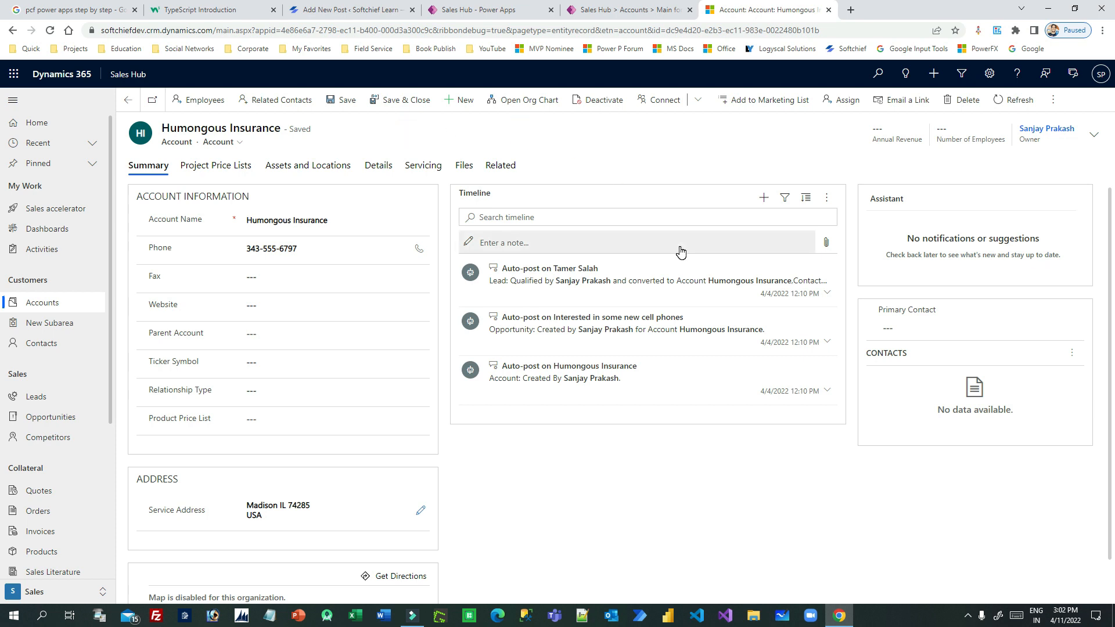
pyautogui.press('F5')
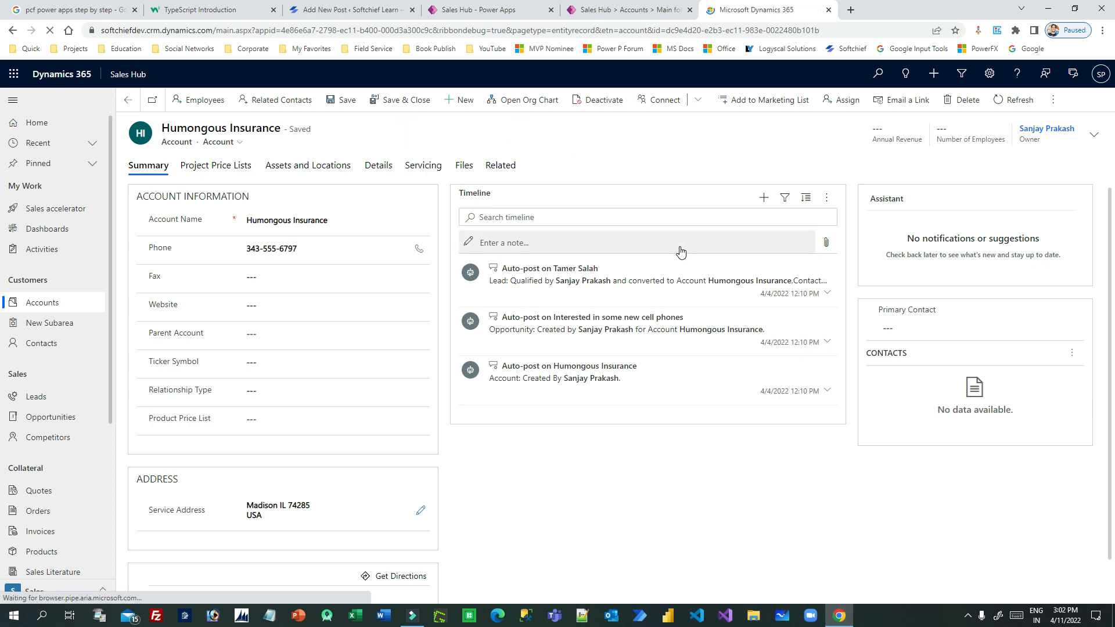
pyautogui.click(593, 10)
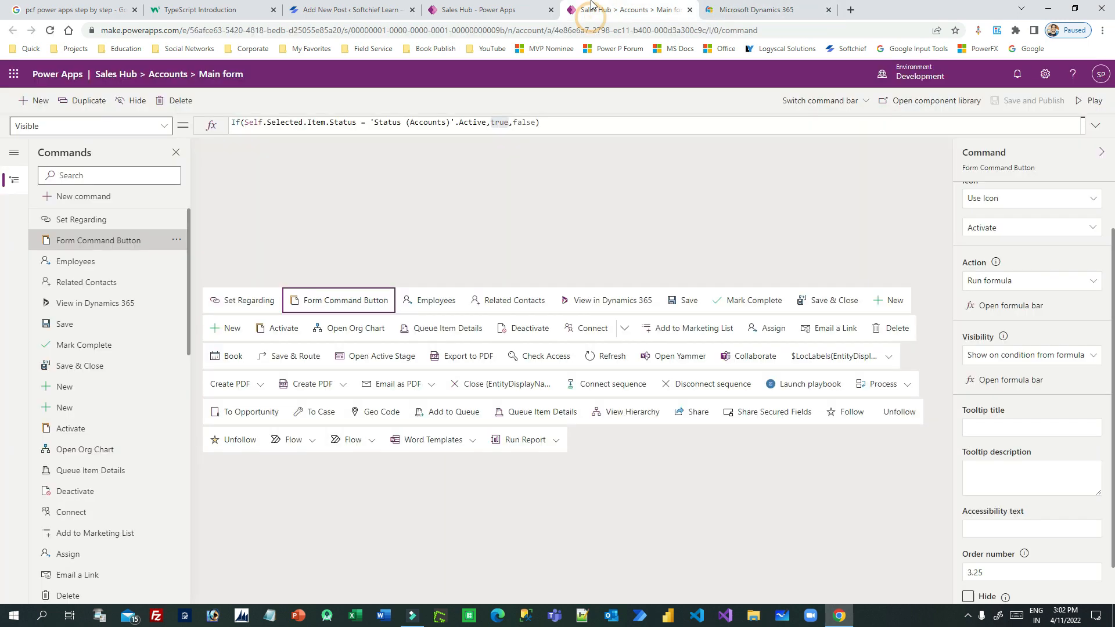
pyautogui.click(755, 10)
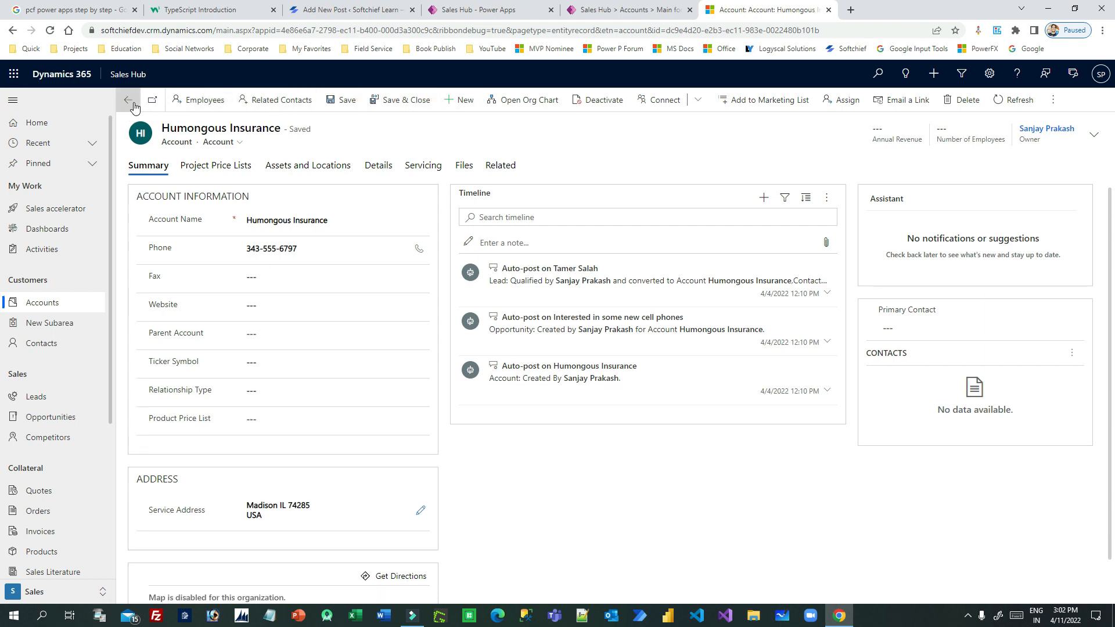
# Step: Return to the Accounts list and check the Inactive Accounts and MSFT Accounts views for records
pyautogui.click(70, 306)
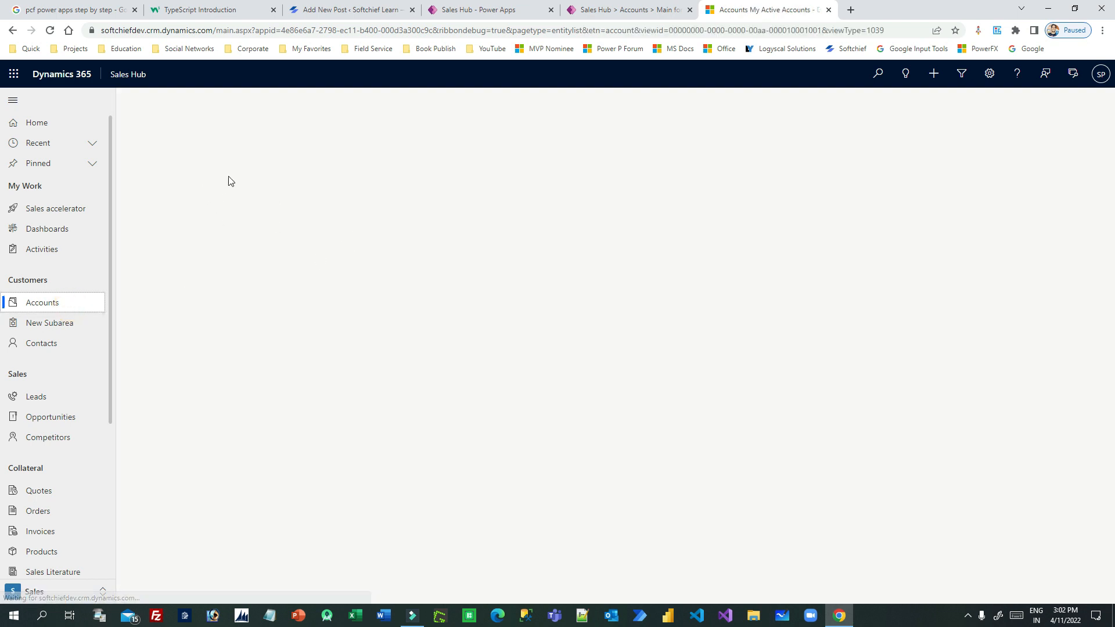
pyautogui.click(228, 128)
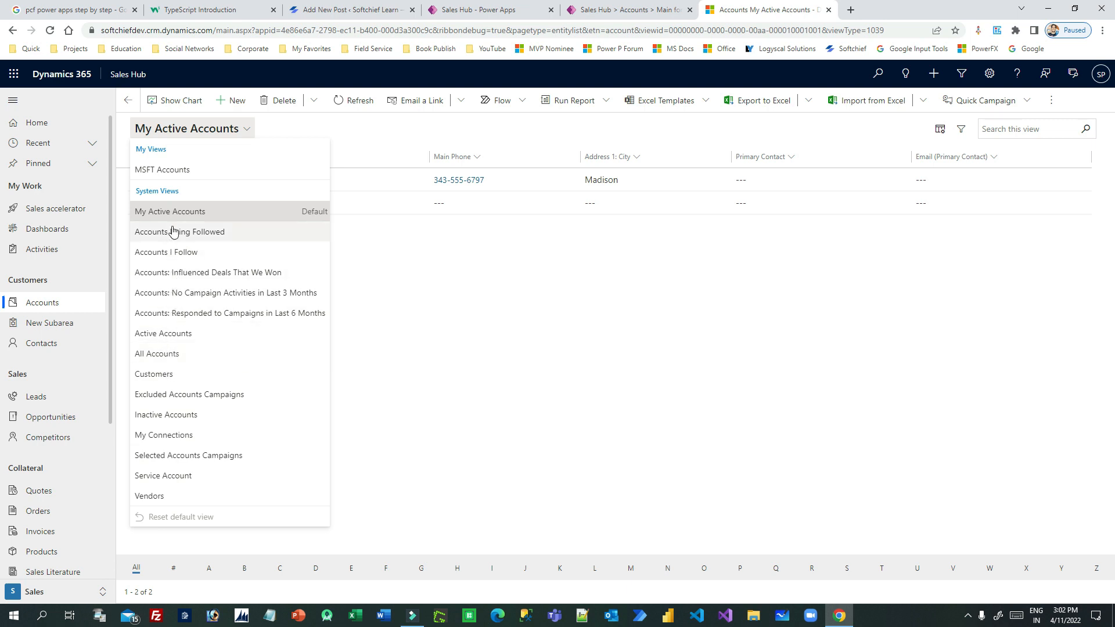
pyautogui.click(184, 415)
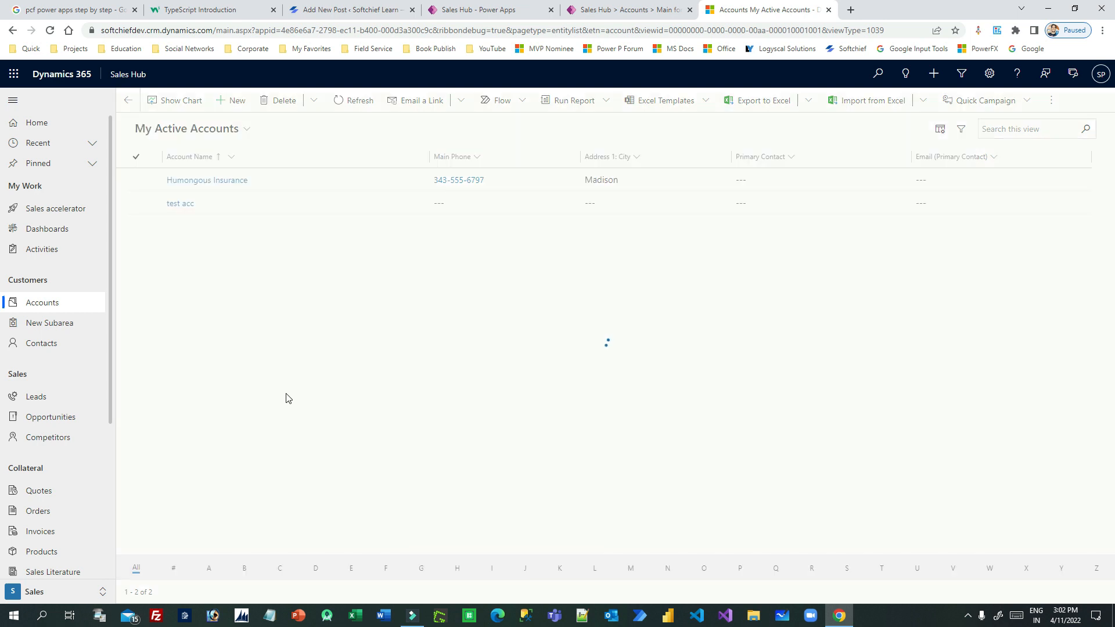
pyautogui.click(228, 129)
pyautogui.click(176, 169)
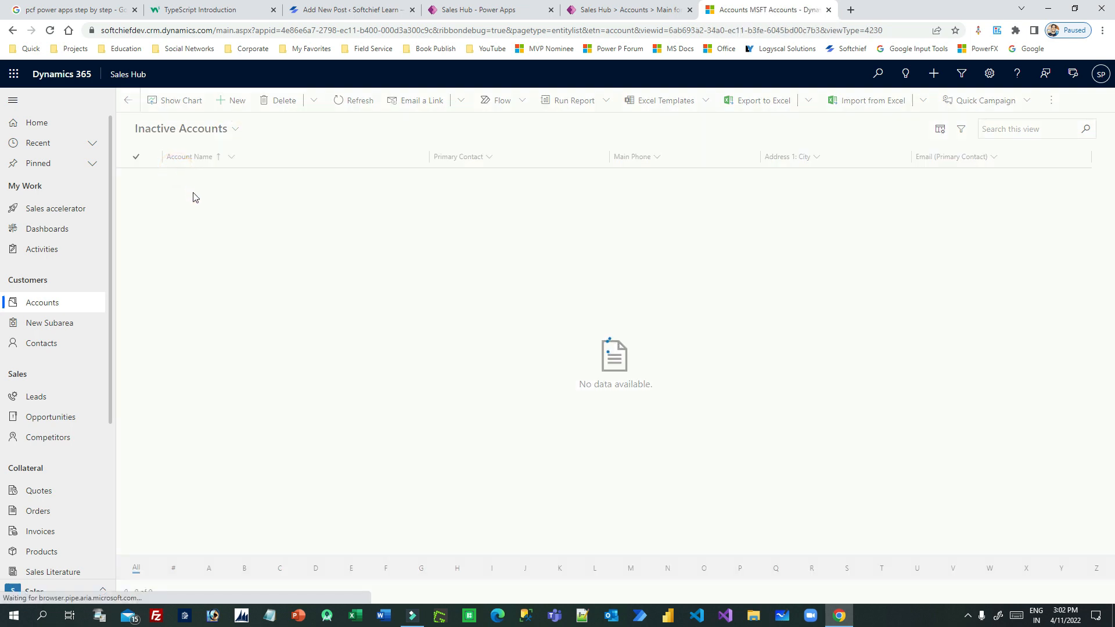
# Step: Select test acc in the My Active Accounts view and deactivate it
pyautogui.click(220, 136)
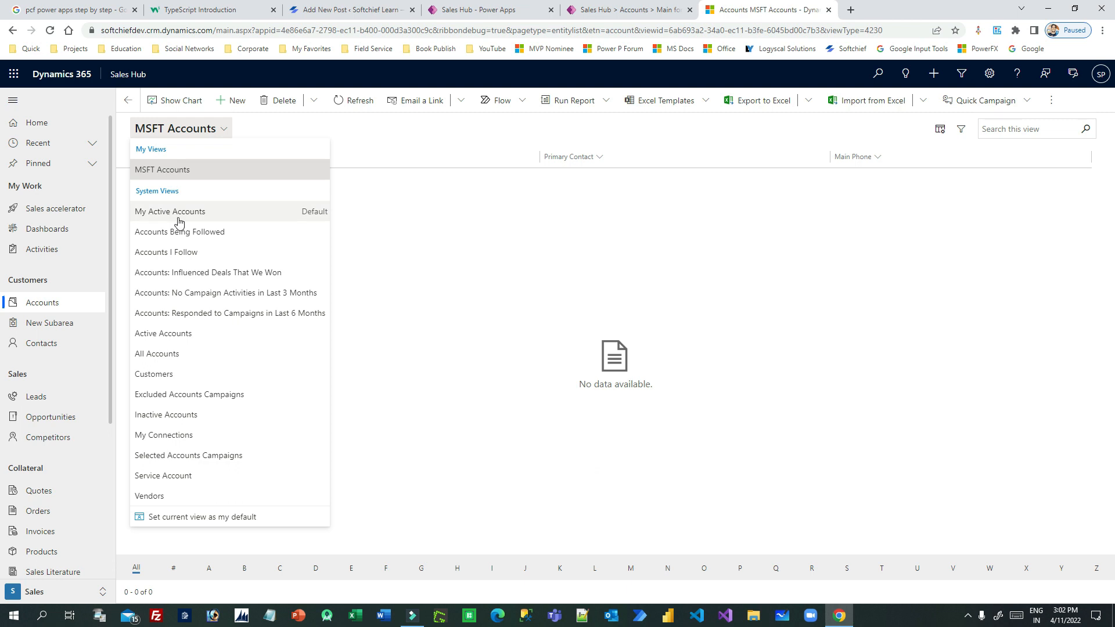
pyautogui.click(178, 213)
pyautogui.click(137, 180)
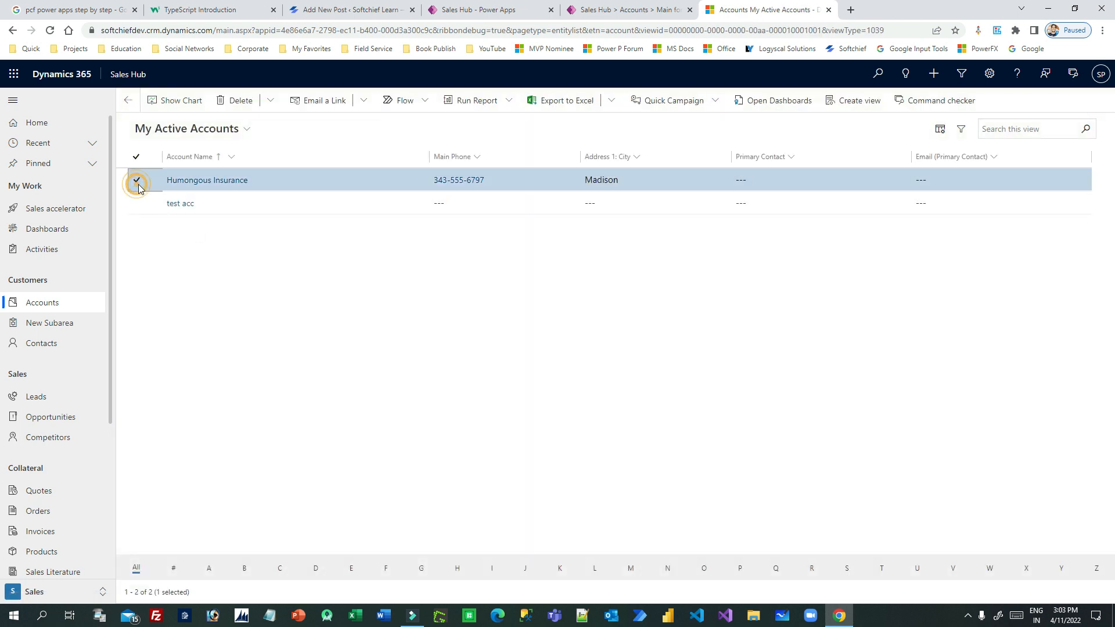
pyautogui.click(141, 204)
pyautogui.click(138, 185)
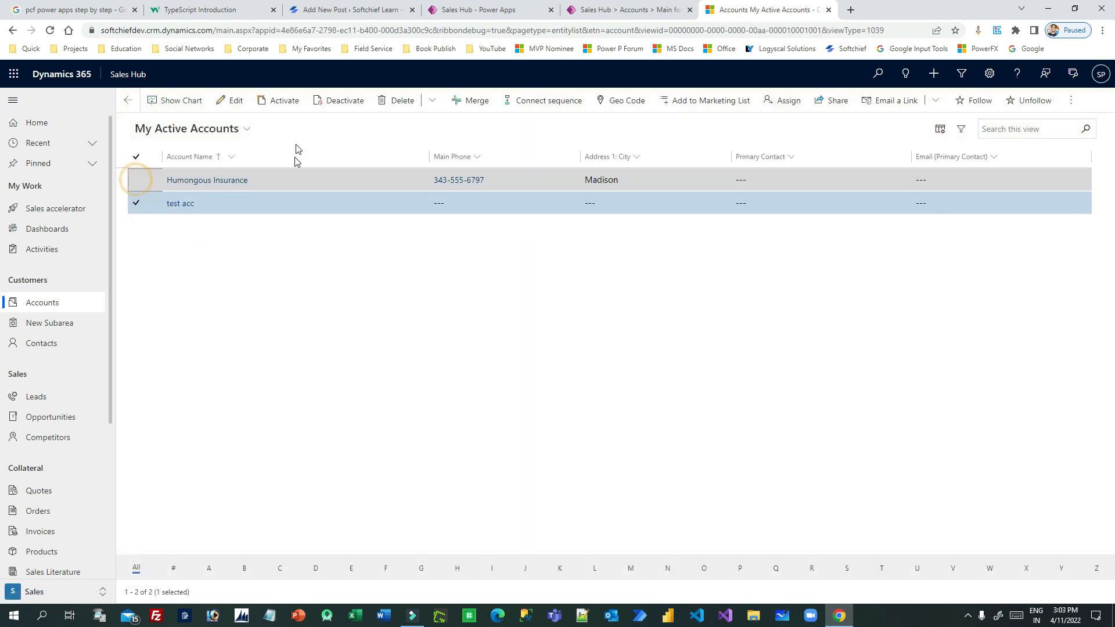
pyautogui.click(345, 101)
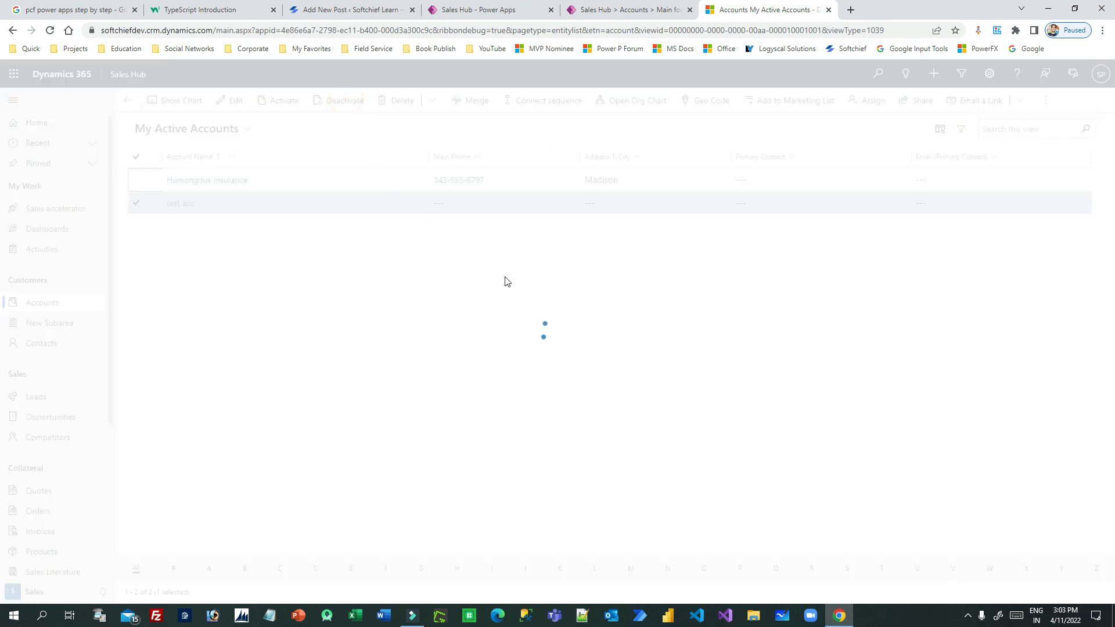
pyautogui.click(635, 381)
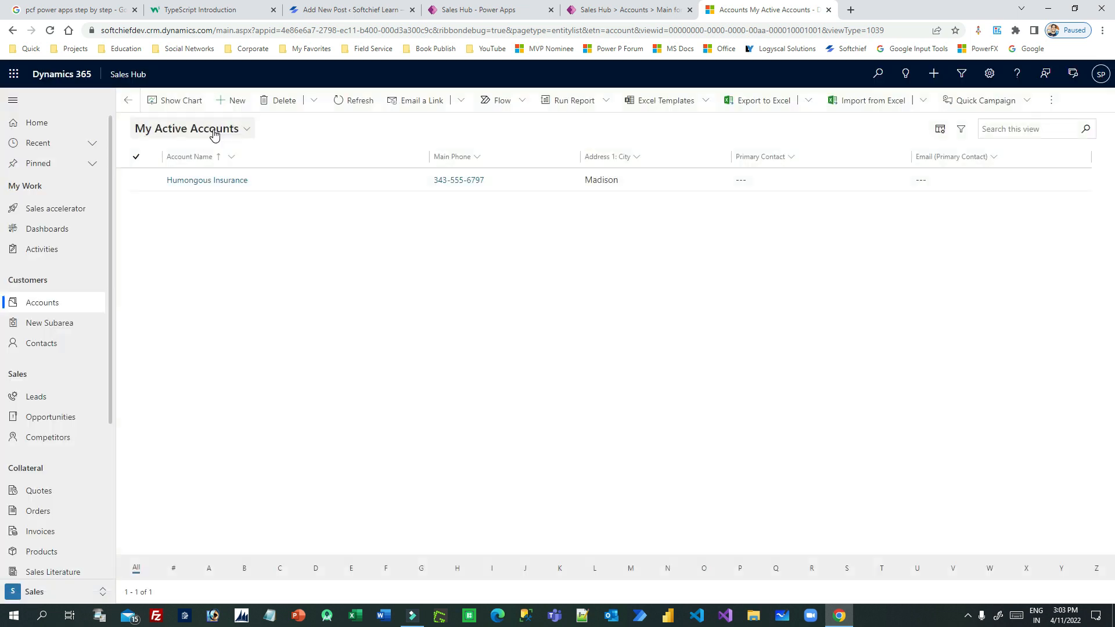
# Step: Open test acc from the Inactive Accounts view, check its command bar for Form Command Button, and return to the list
pyautogui.click(213, 129)
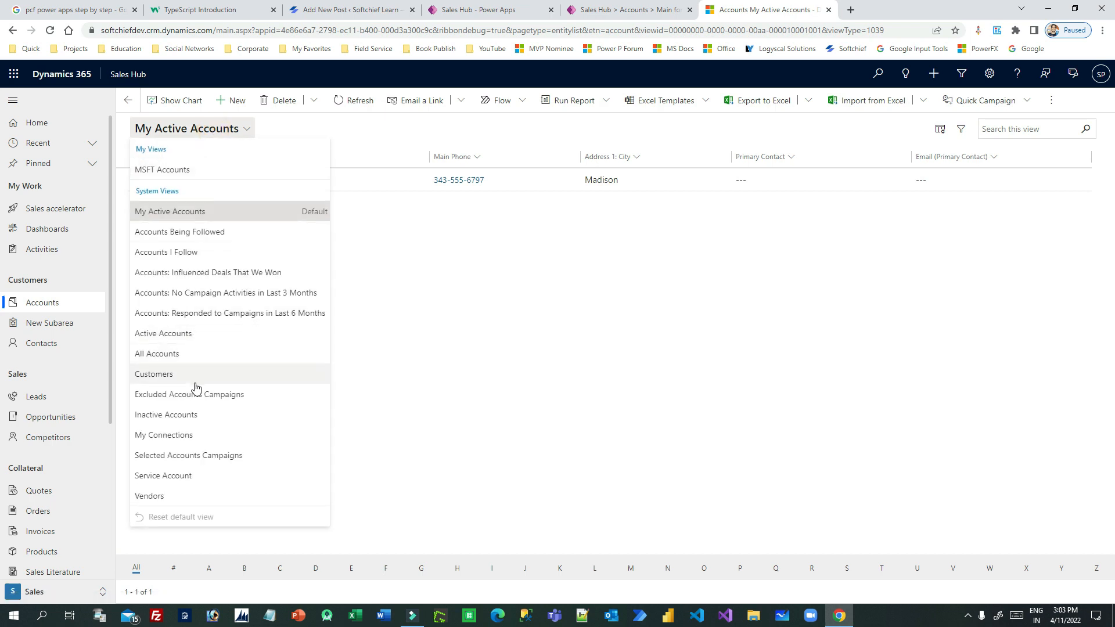
pyautogui.click(195, 415)
pyautogui.doubleClick(250, 174)
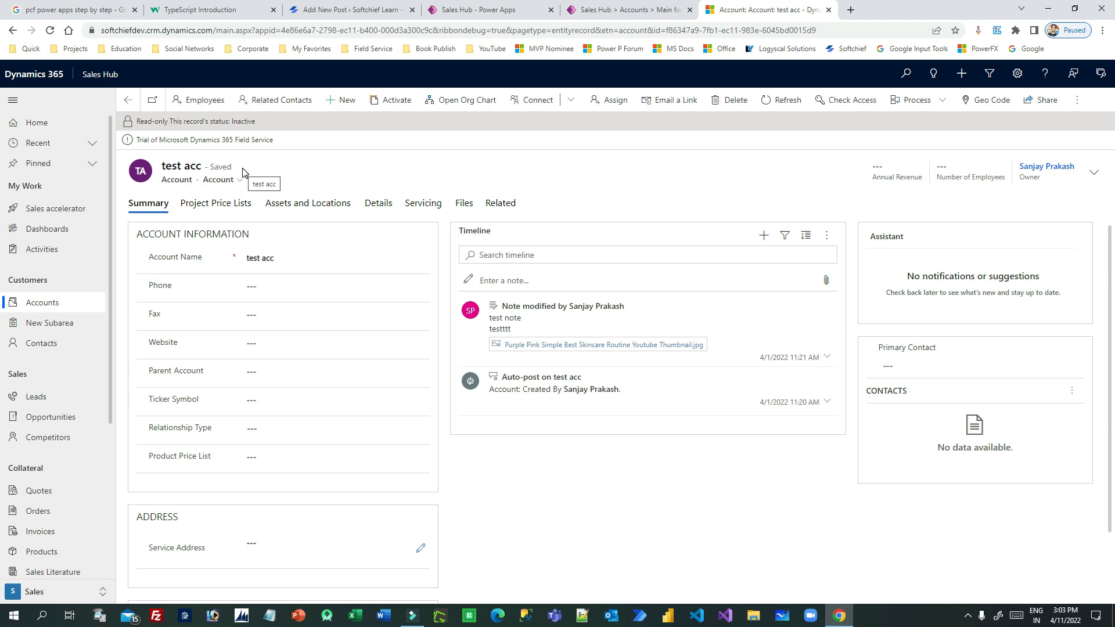
pyautogui.click(128, 100)
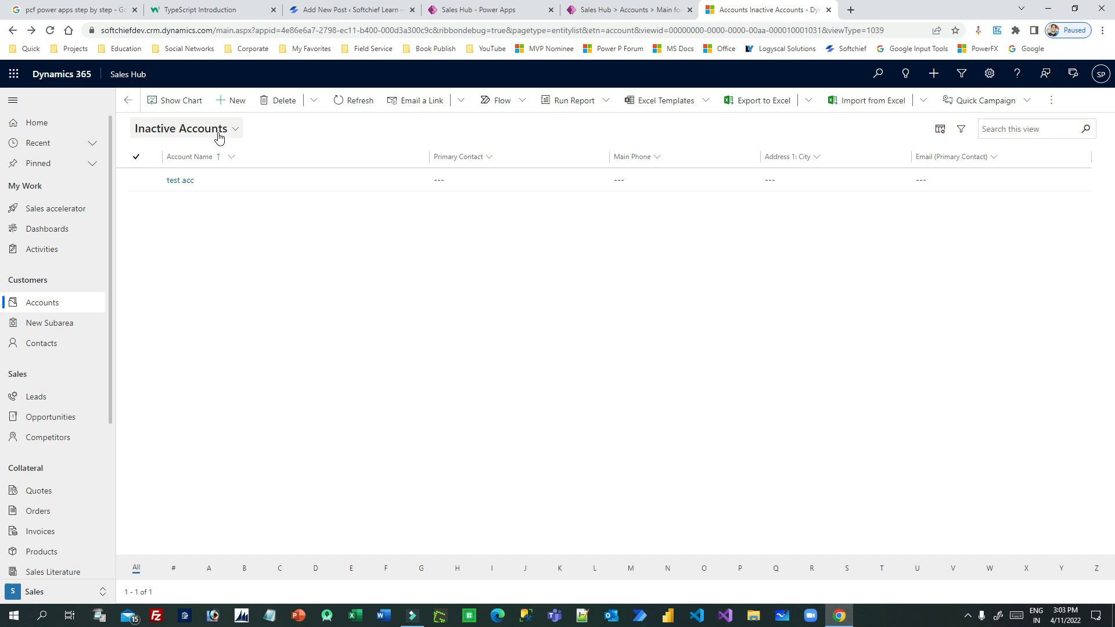
# Step: Open Humongous Insurance from the My Active Accounts view and compare its command bar with Form Command Button's visibility formula in the command designer
pyautogui.click(218, 130)
pyautogui.click(179, 217)
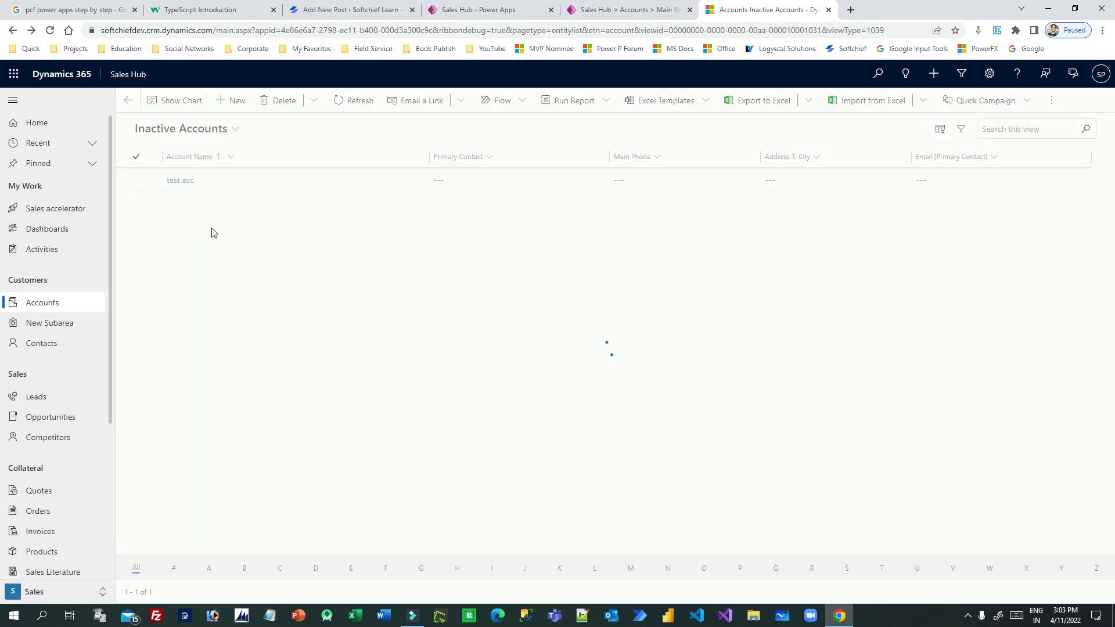
pyautogui.click(248, 185)
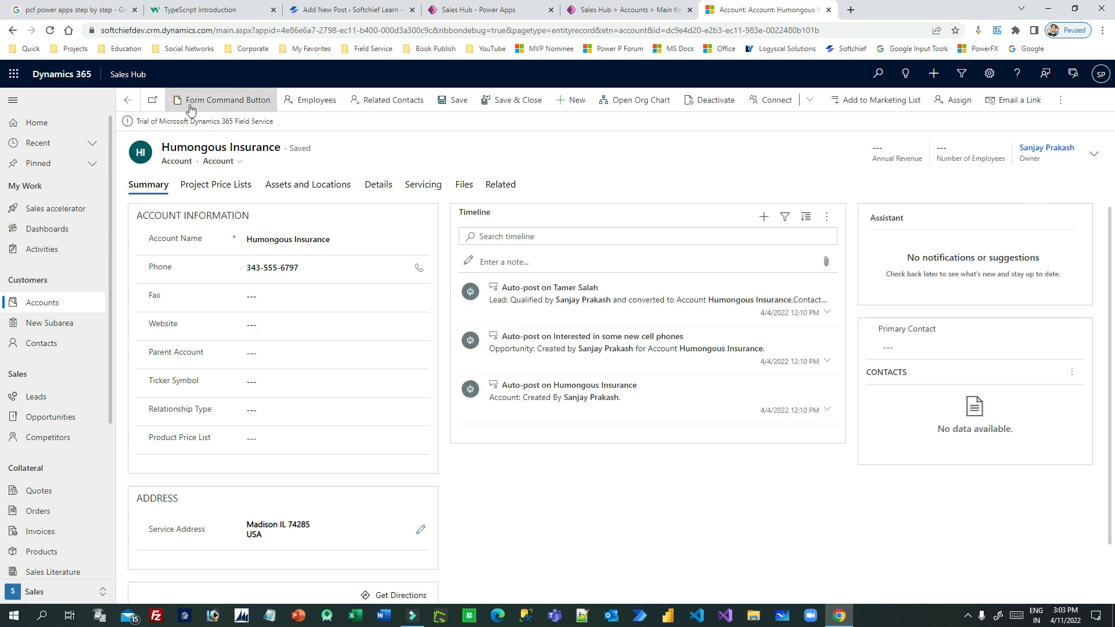
pyautogui.click(627, 10)
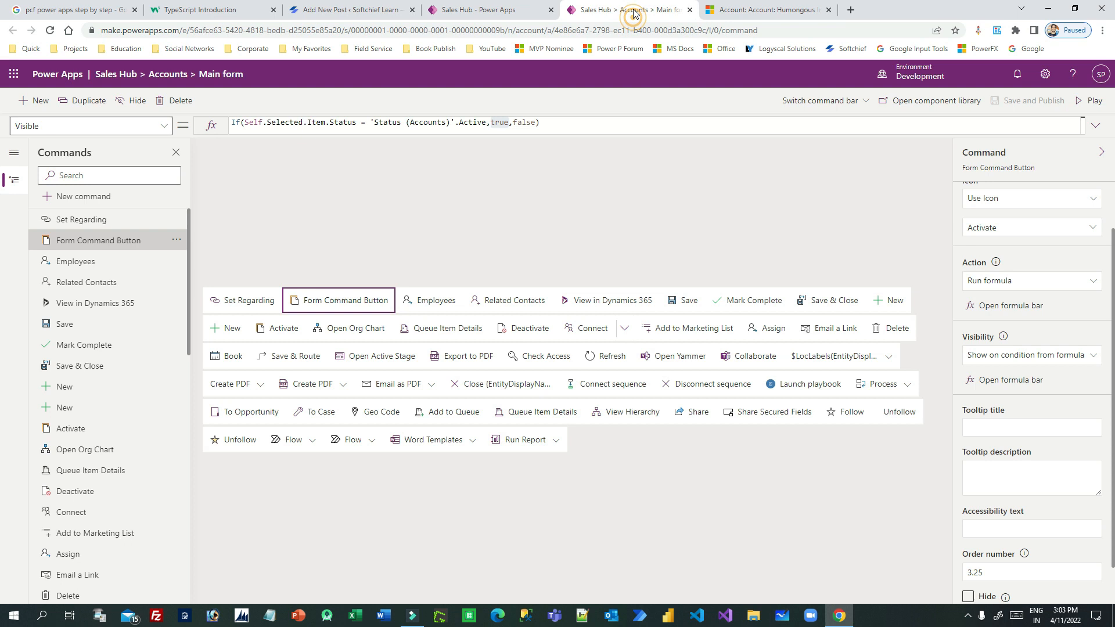
pyautogui.moveTo(276, 121); pyautogui.dragTo(591, 122)
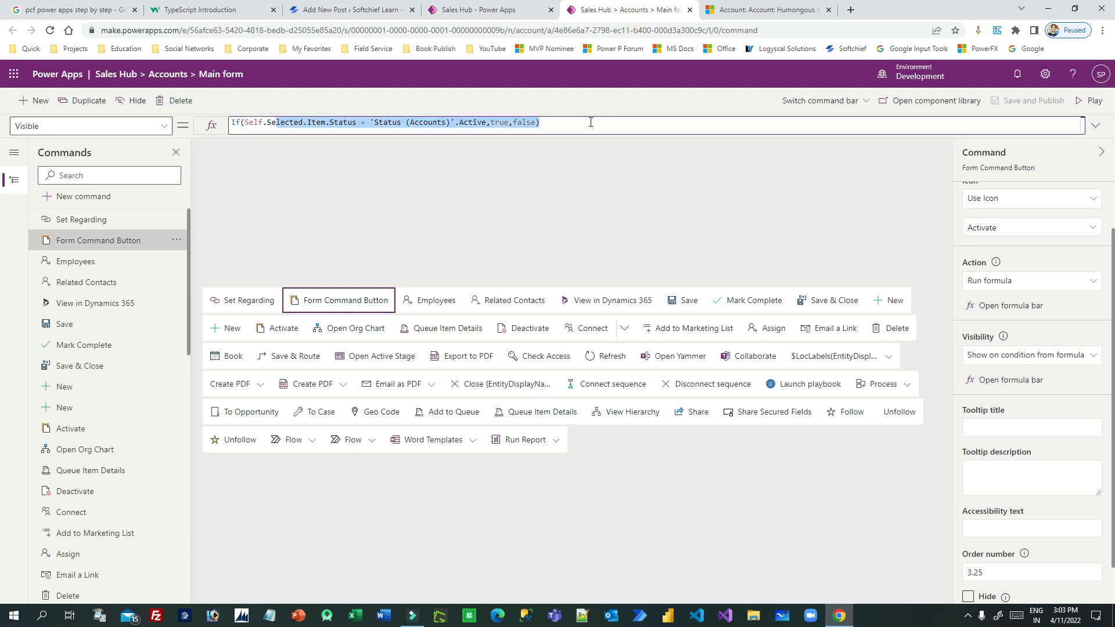
pyautogui.click(767, 11)
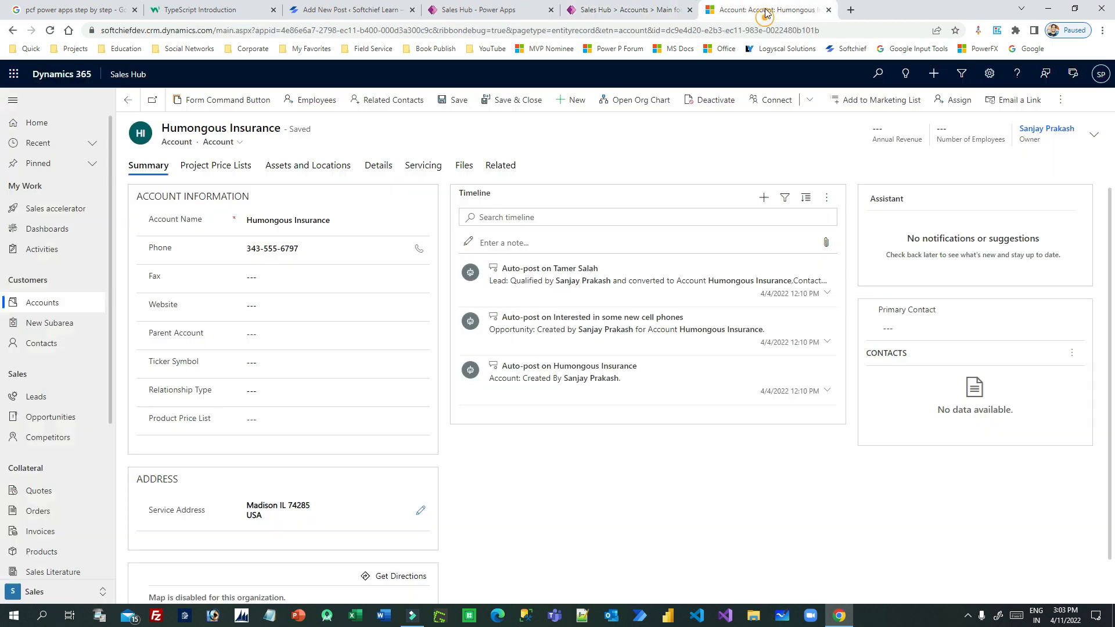
# Step: Return to the Accounts list, select Humongous Insurance to check the grid command bar, and review the designer's visibility formula again
pyautogui.click(69, 301)
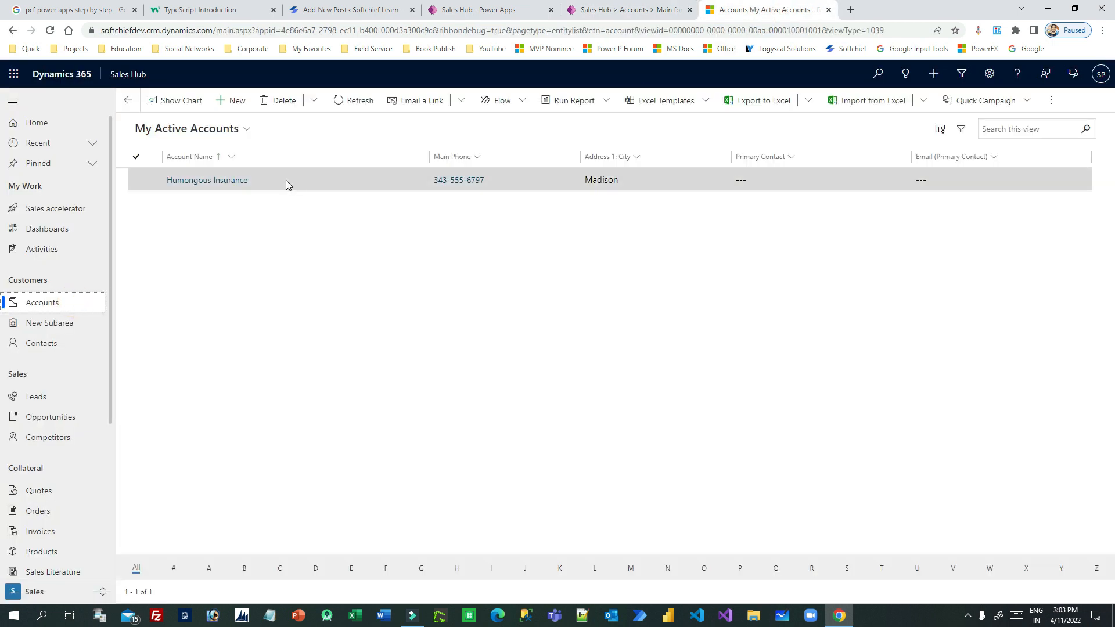
pyautogui.click(145, 180)
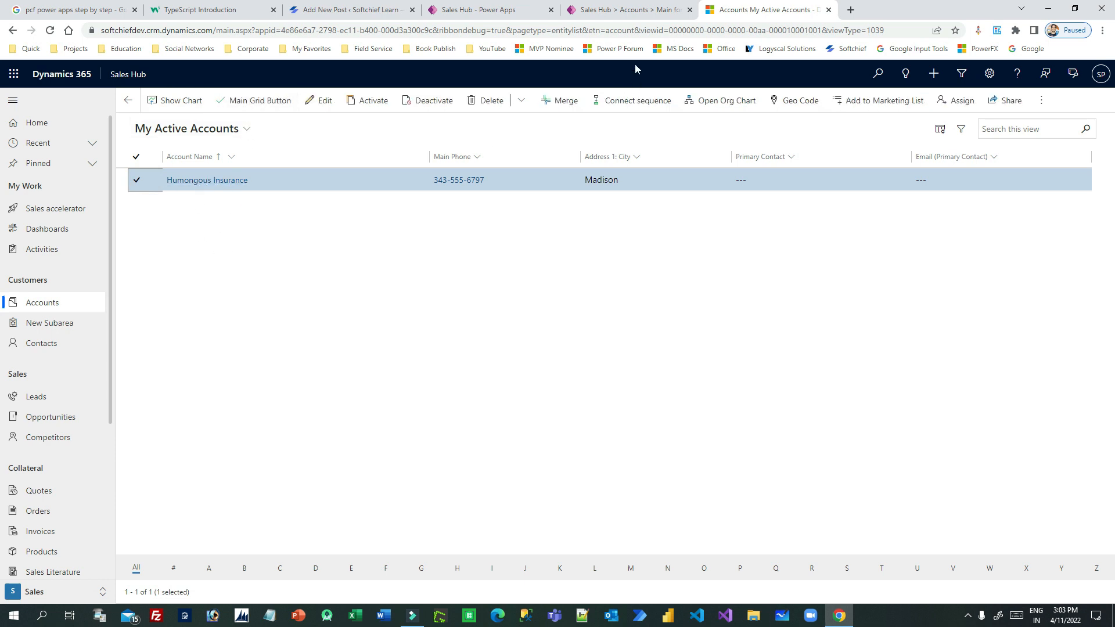
pyautogui.click(642, 13)
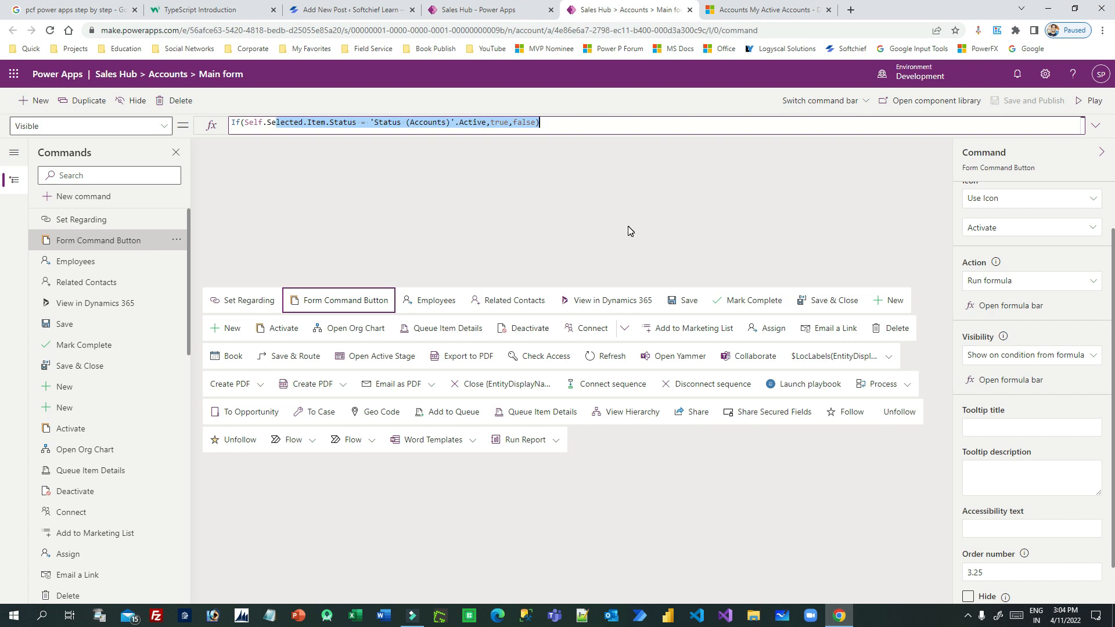
pyautogui.click(776, 15)
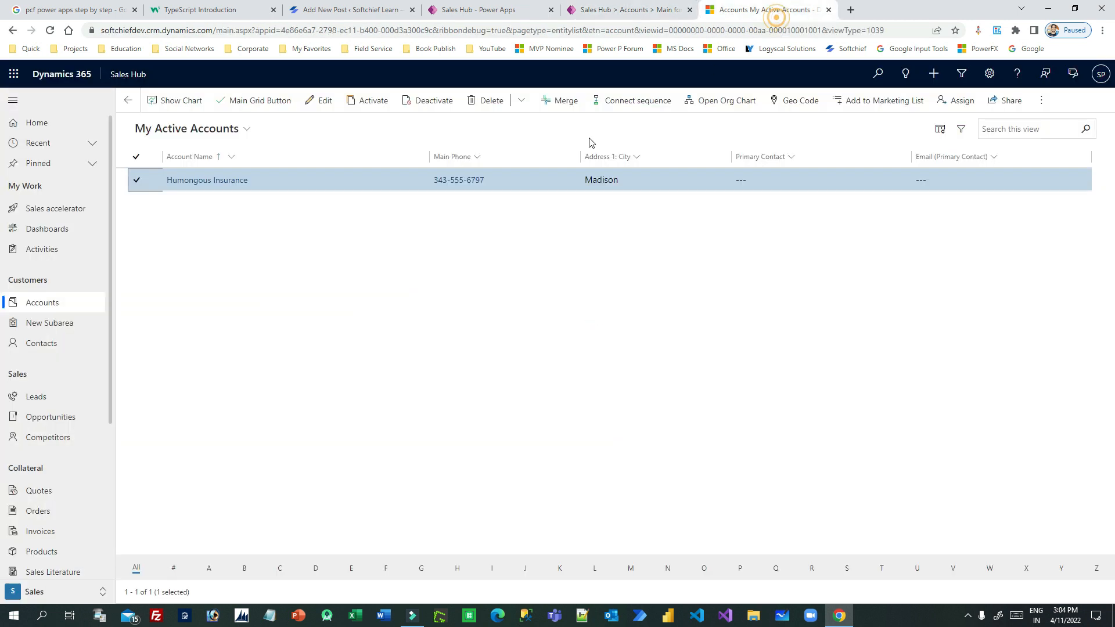
# Step: Open the Humongous Insurance record and show its related Contacts
pyautogui.doubleClick(281, 180)
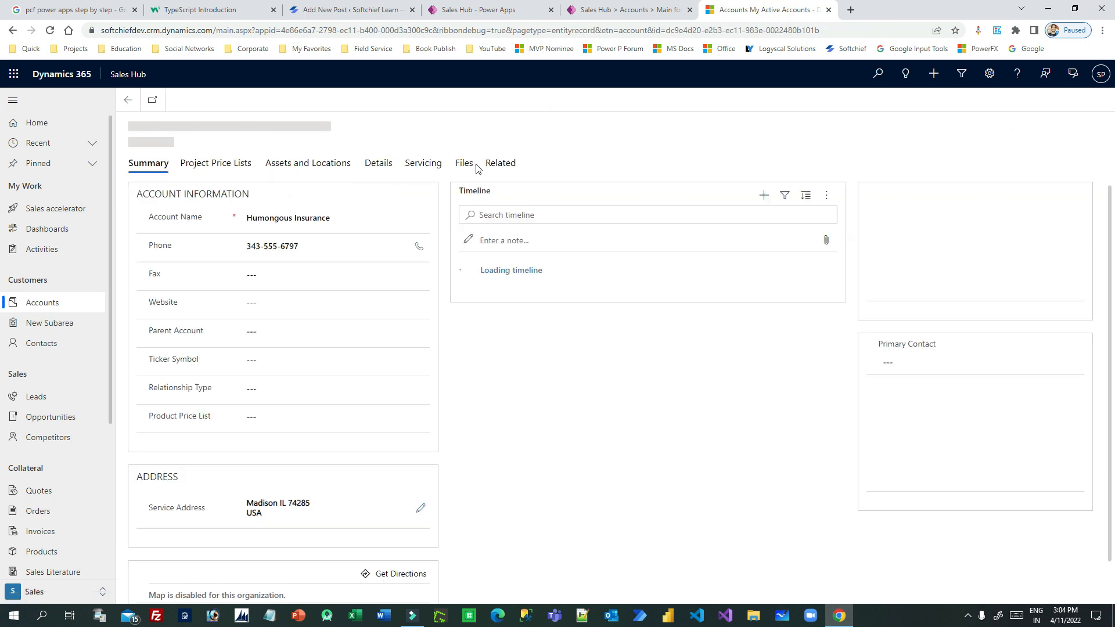
pyautogui.click(502, 185)
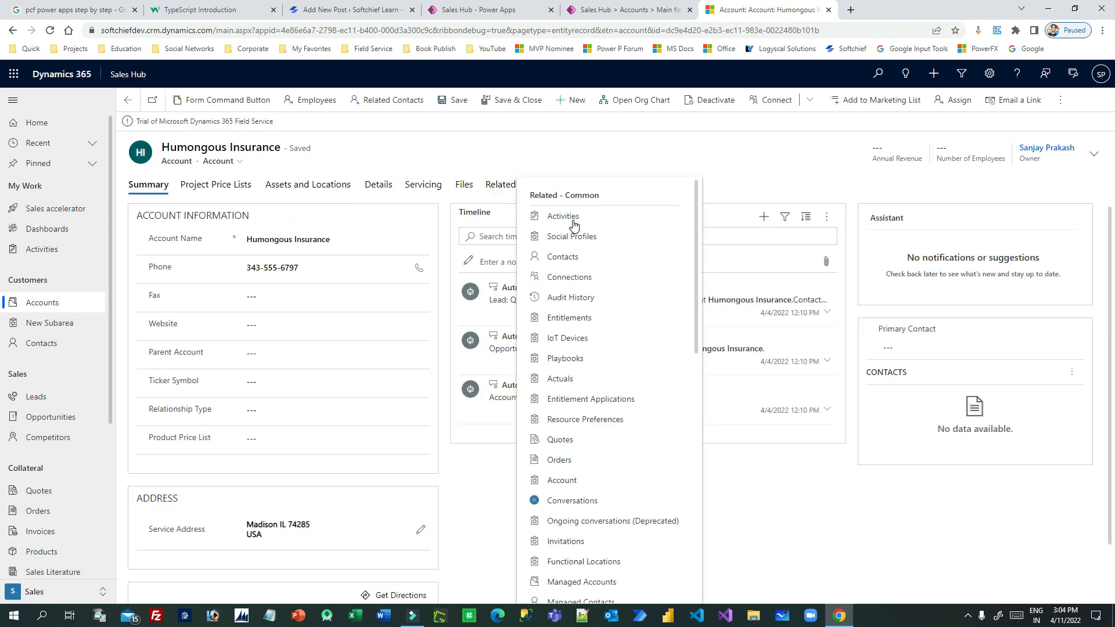
pyautogui.click(566, 257)
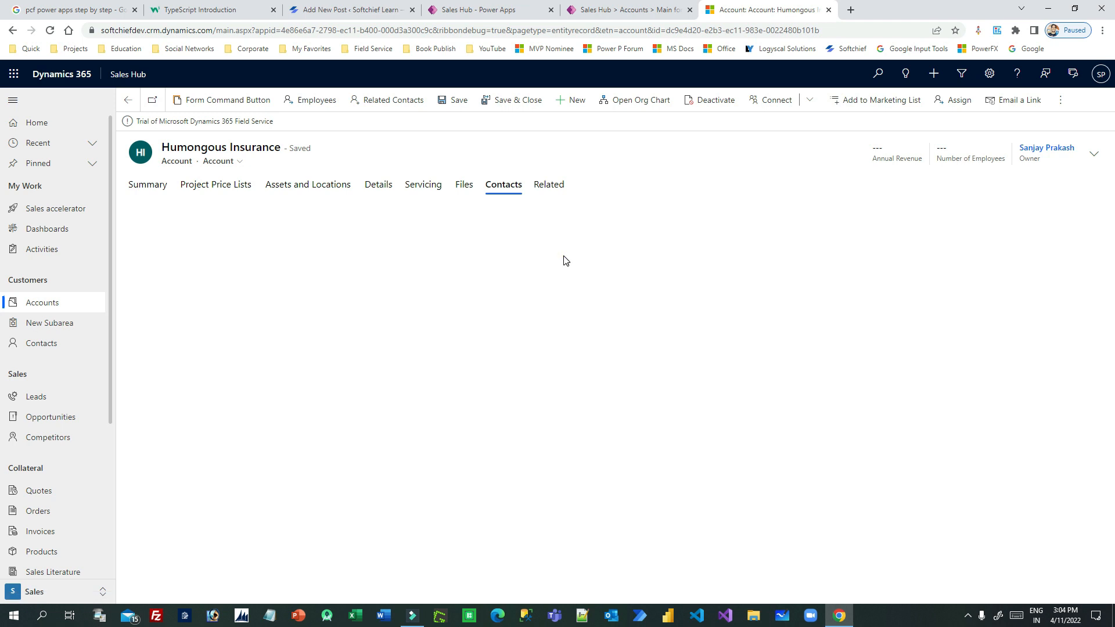